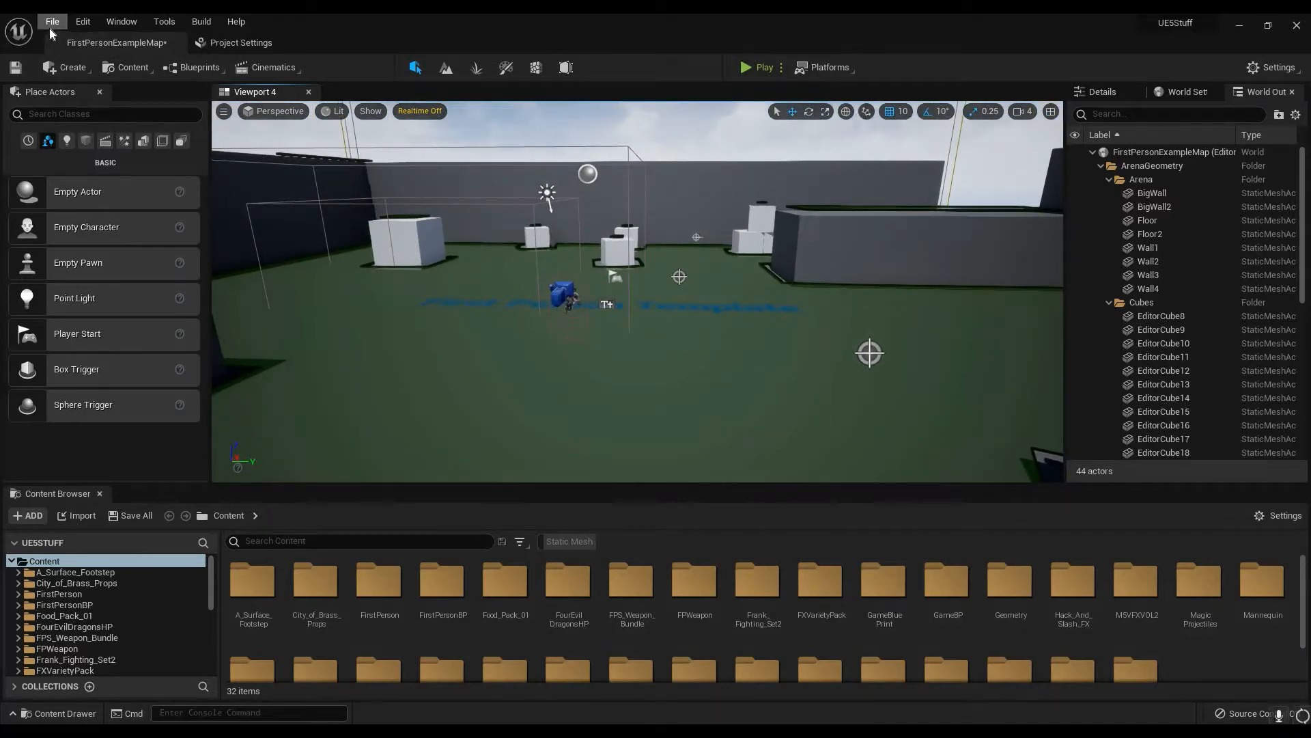
Create a new empty level, saving the changes to FirstPersonExampleMap
{"action": "left_click", "coordinate": [49, 24]}
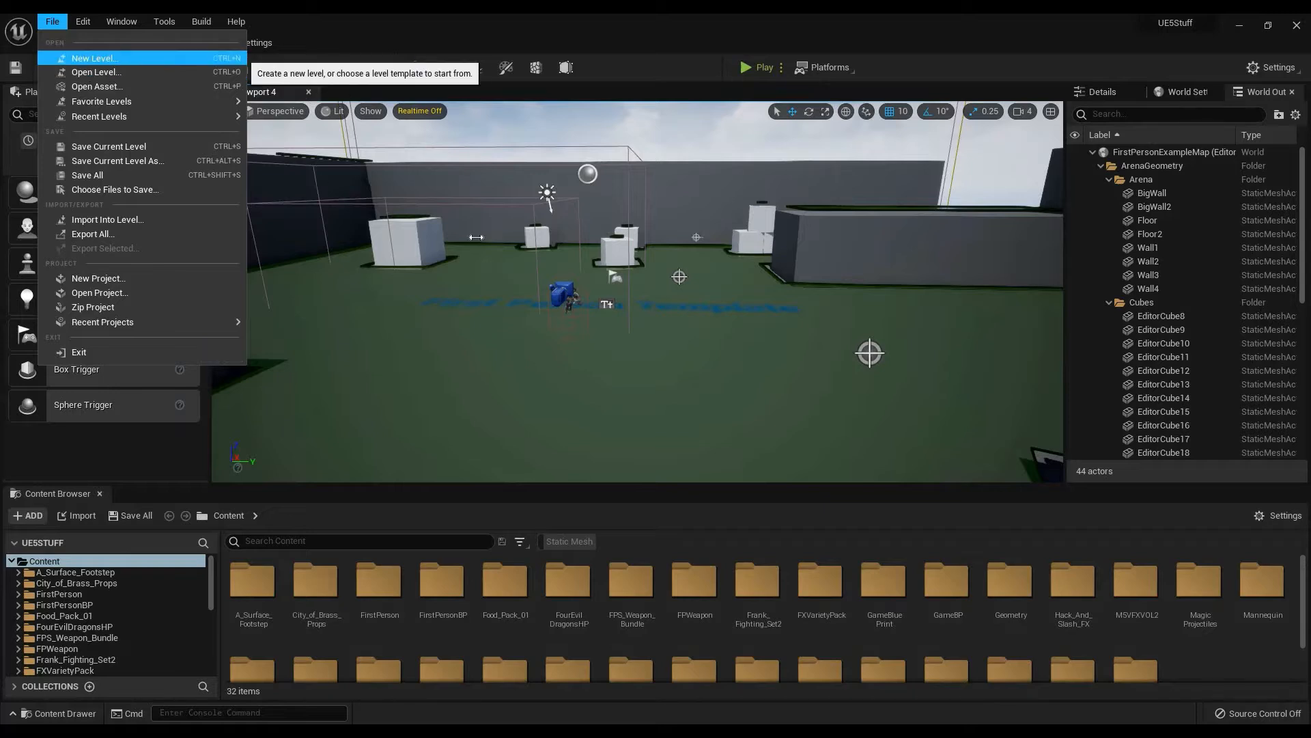
{"action": "left_click", "coordinate": [69, 57]}
{"action": "double_click", "coordinate": [536, 447]}
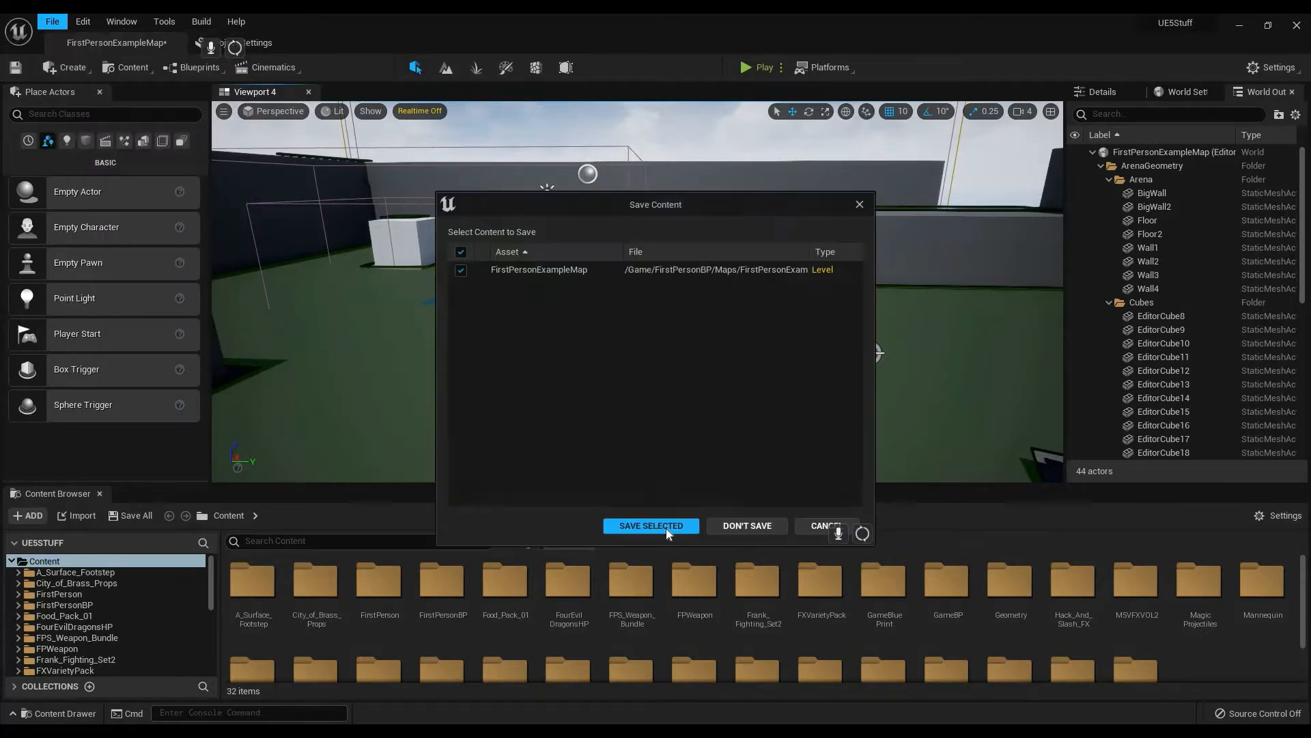
{"action": "left_click", "coordinate": [655, 526]}
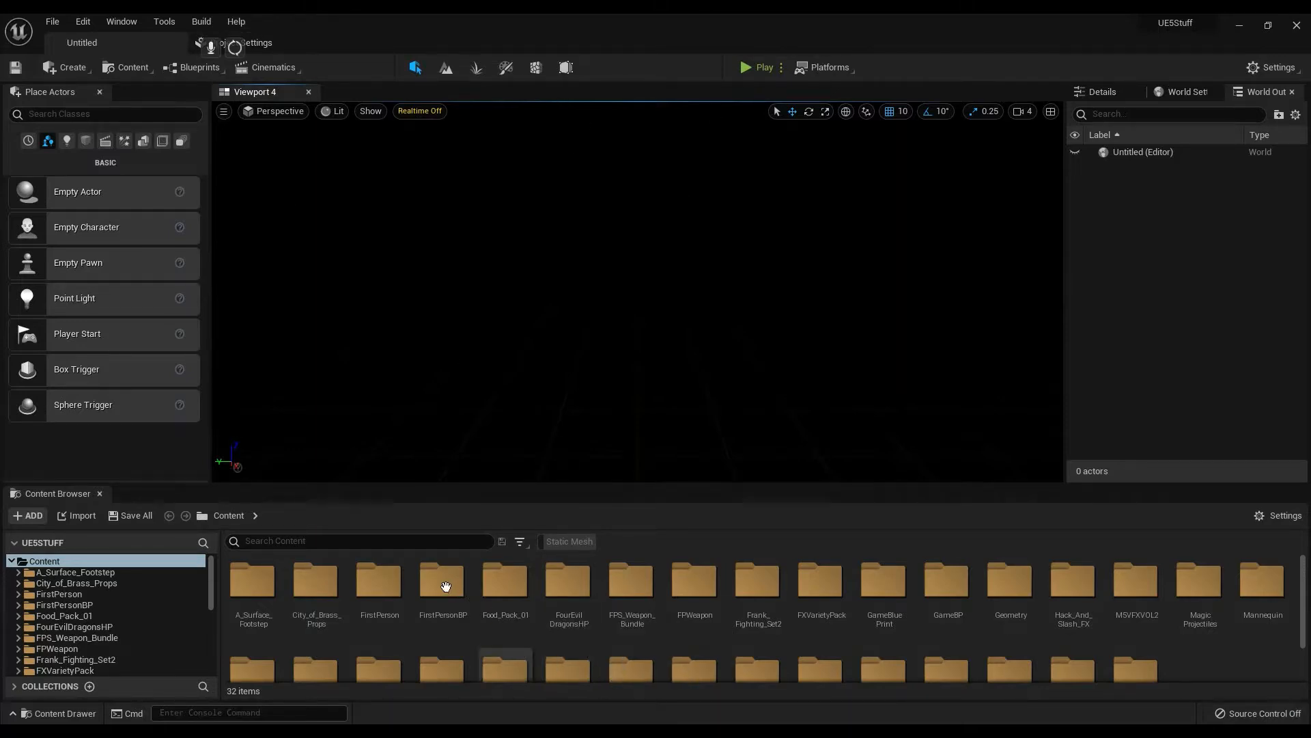
Search the project content for "rail" and open the RailShooterCharacter blueprint
{"action": "left_click", "coordinate": [433, 545]}
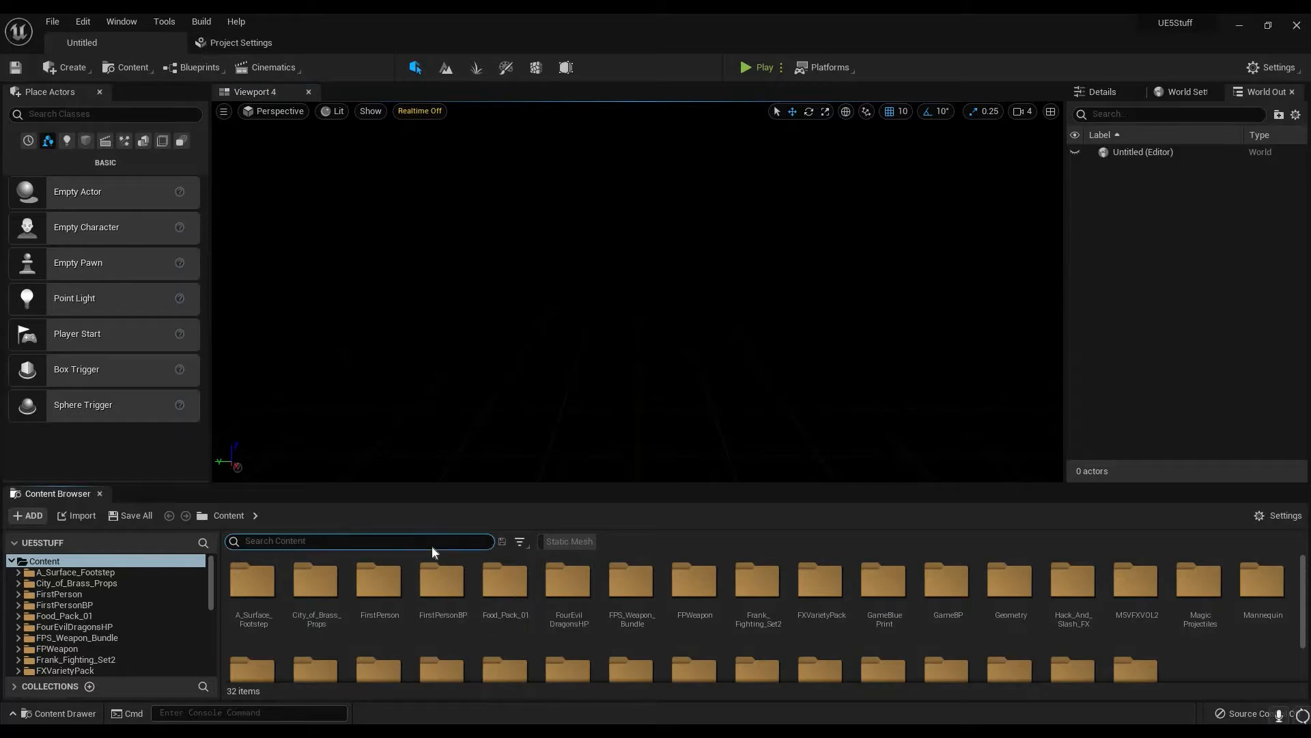
{"action": "type", "text": "rail"}
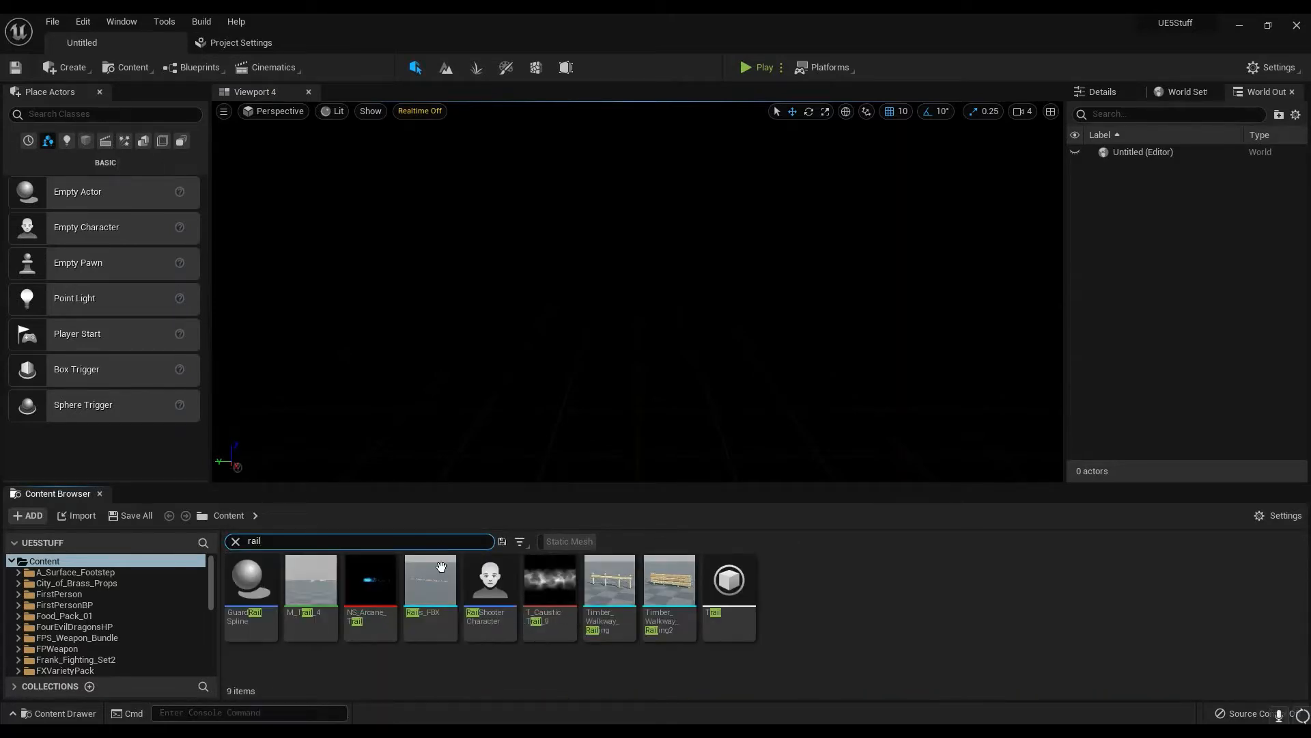
{"action": "double_click", "coordinate": [490, 581]}
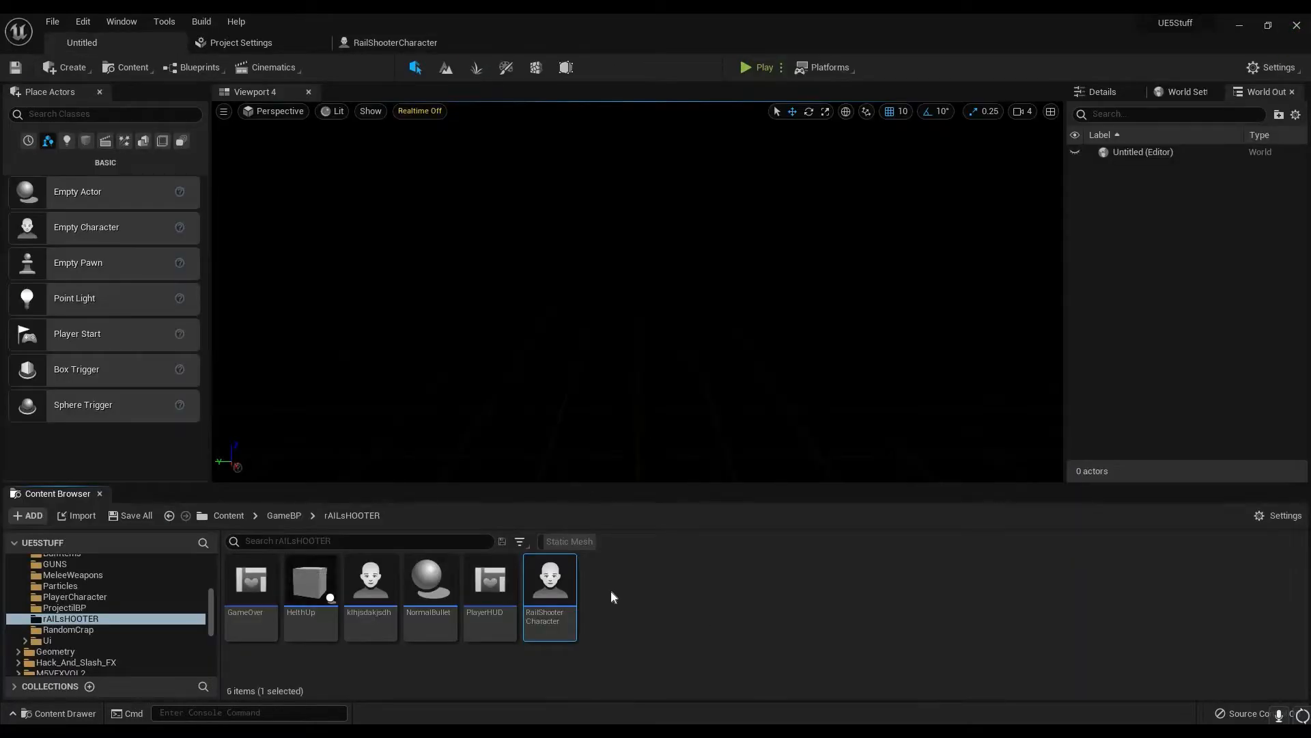
Create a Widget Blueprint named MainMenu in the rAILsHOOTER folder
{"action": "right_click", "coordinate": [611, 591]}
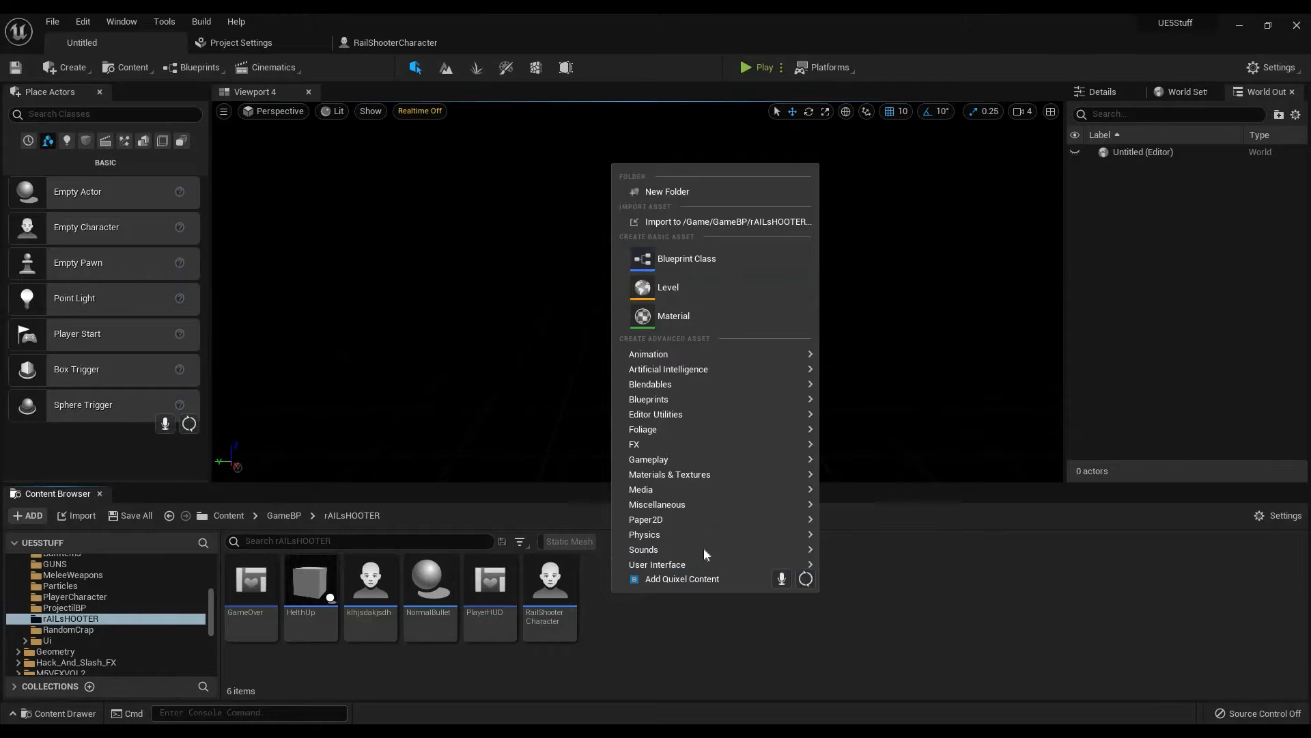
{"action": "mouse_move", "coordinate": [723, 564]}
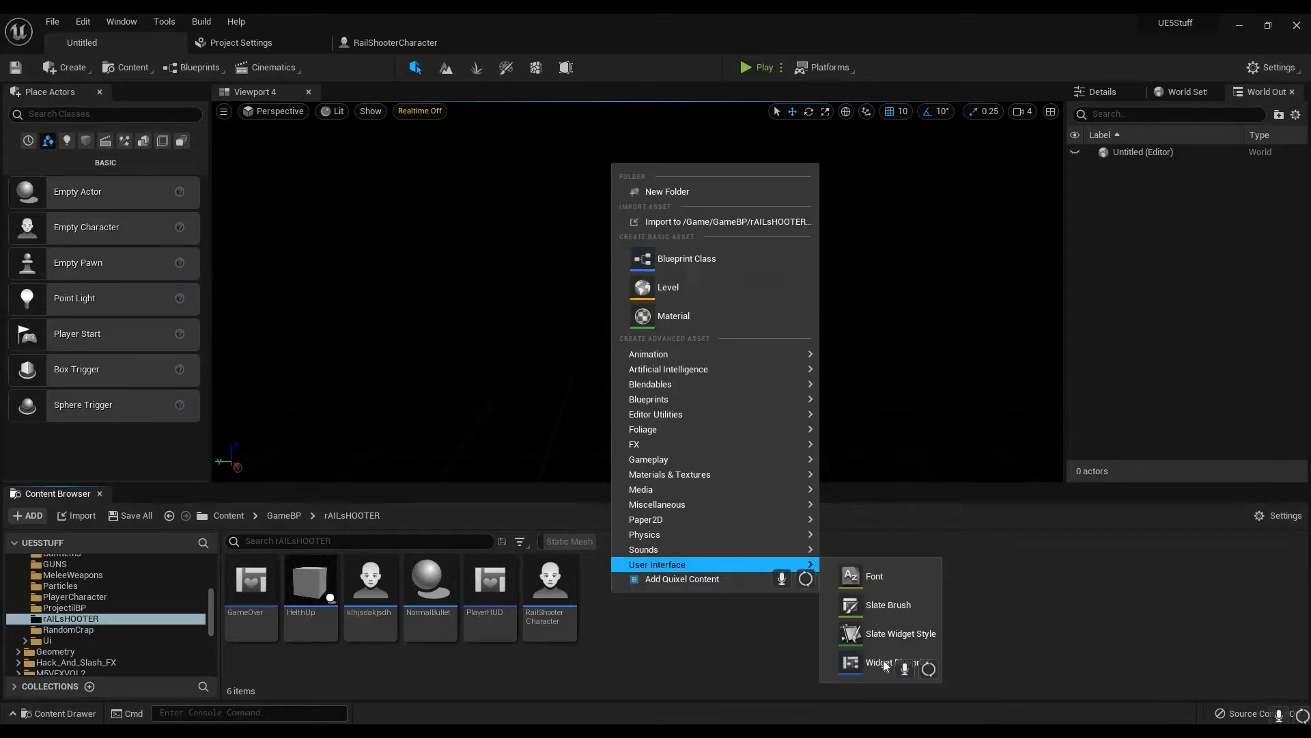
{"action": "left_click", "coordinate": [884, 662]}
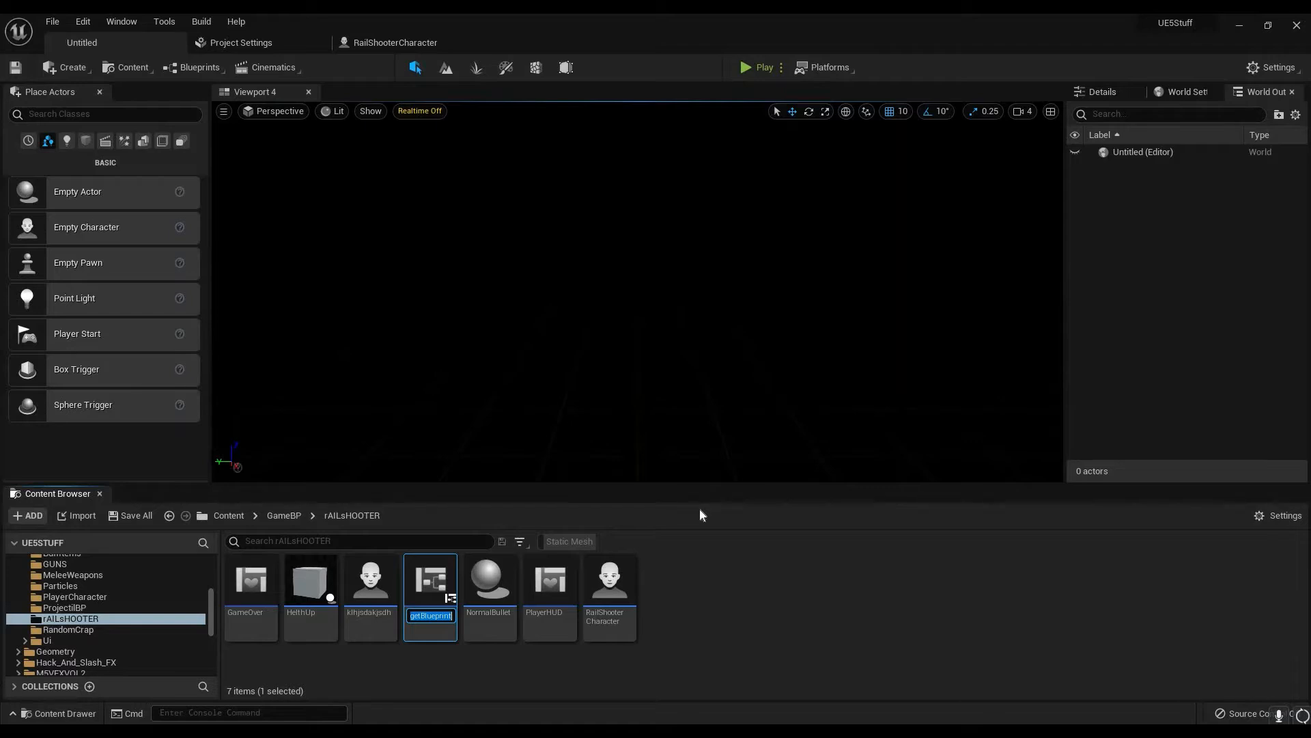
{"action": "type", "text": "MainMen"}
{"action": "key", "text": "BackSpace"}
{"action": "key", "text": "BackSpace"}
{"action": "key", "text": "BackSpace"}
{"action": "key", "text": "BackSpace"}
{"action": "type", "text": "inMenu"}
{"action": "key", "text": "Return"}
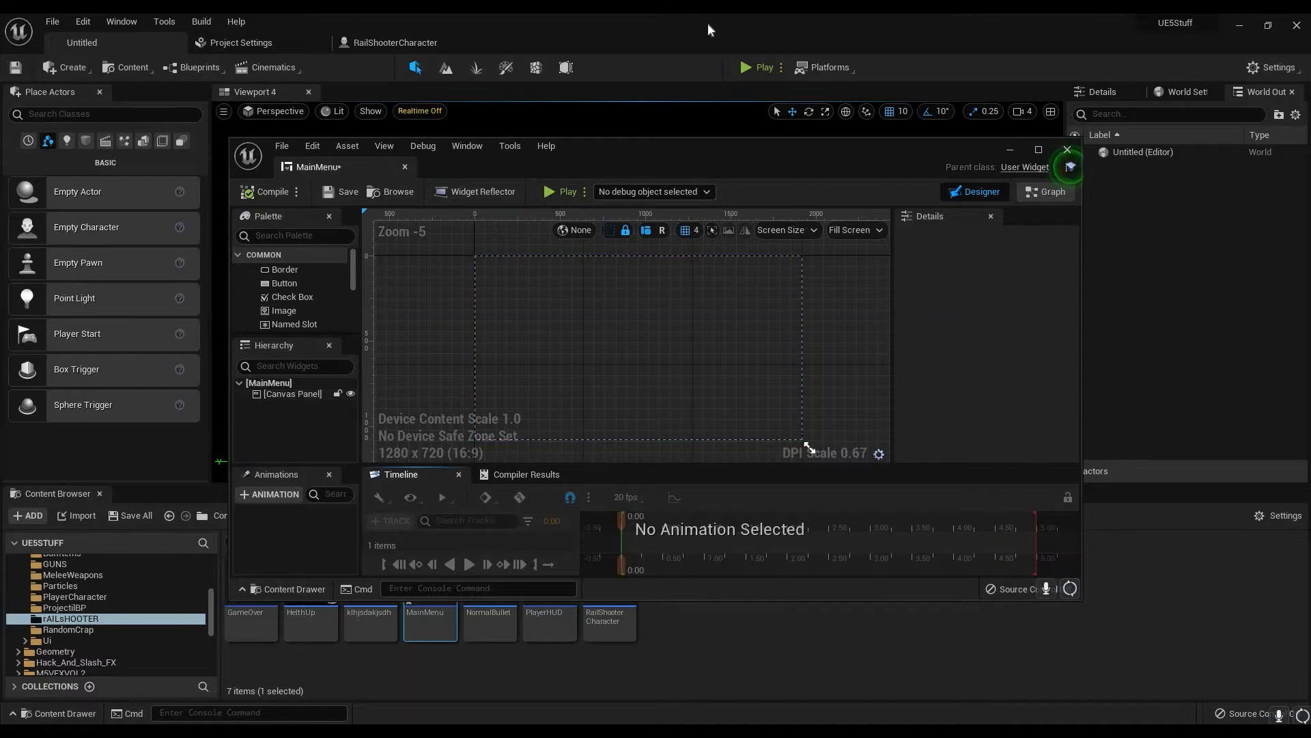
Dock the MainMenu editor in the main window and place a Text widget near the canvas's upper middle, at about 812, 104
{"action": "left_click_drag", "start_coordinate": [372, 170], "coordinate": [608, 44]}
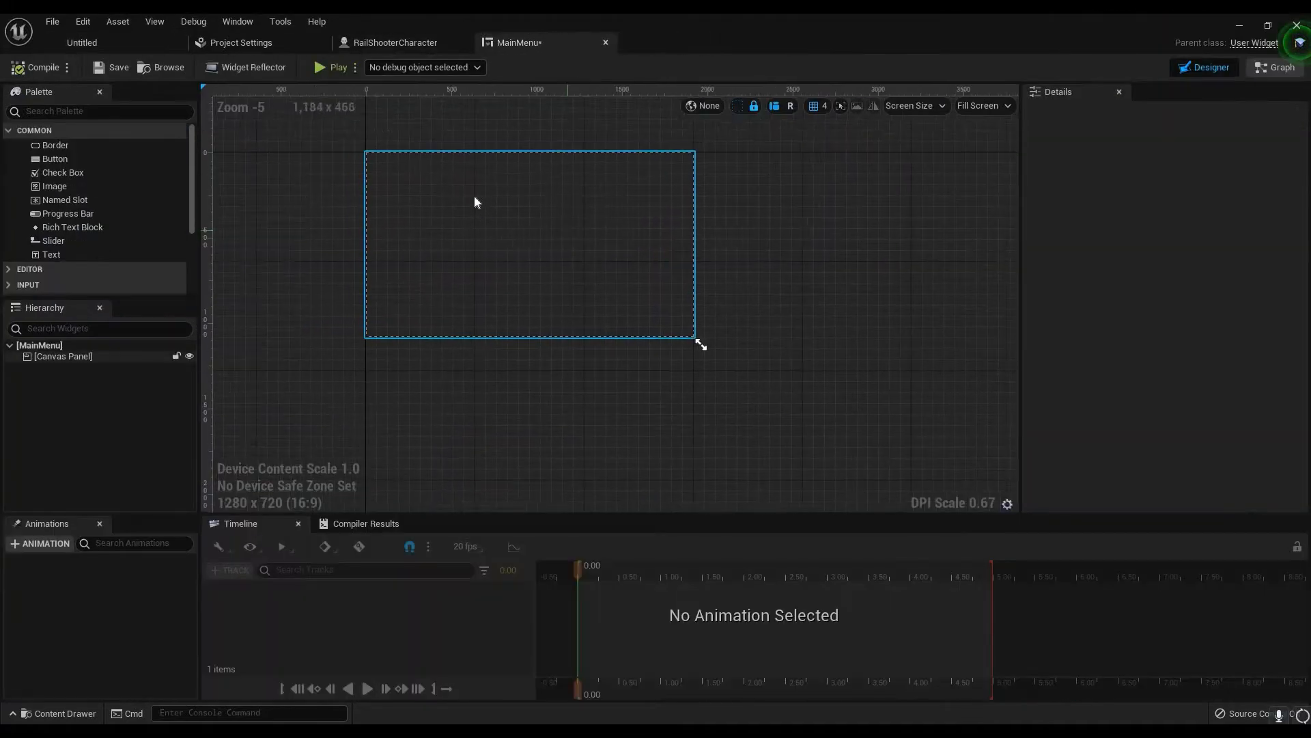
{"action": "scroll", "coordinate": [485, 218], "scroll_direction": "up", "scroll_amount": 4}
{"action": "scroll", "coordinate": [497, 235], "scroll_direction": "down", "scroll_amount": 4}
{"action": "right_click", "coordinate": [497, 235]}
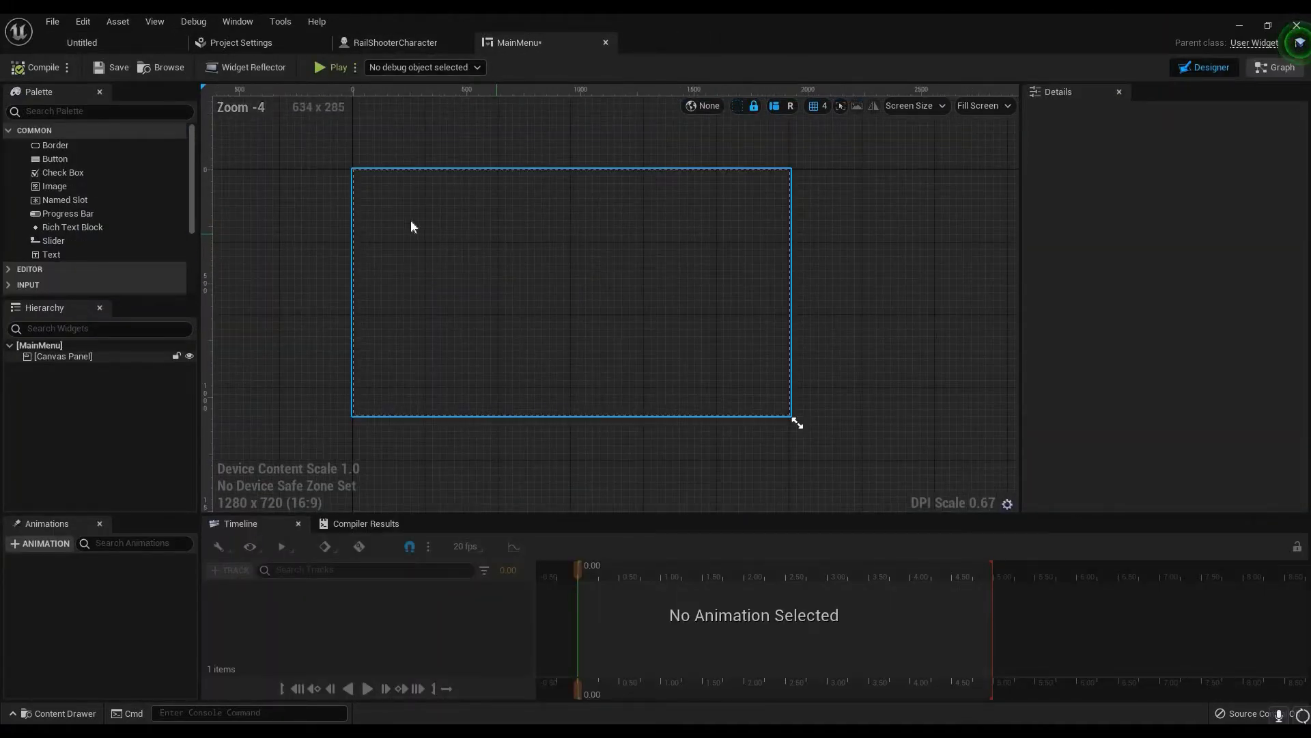
{"action": "left_click_drag", "start_coordinate": [133, 251], "coordinate": [537, 194]}
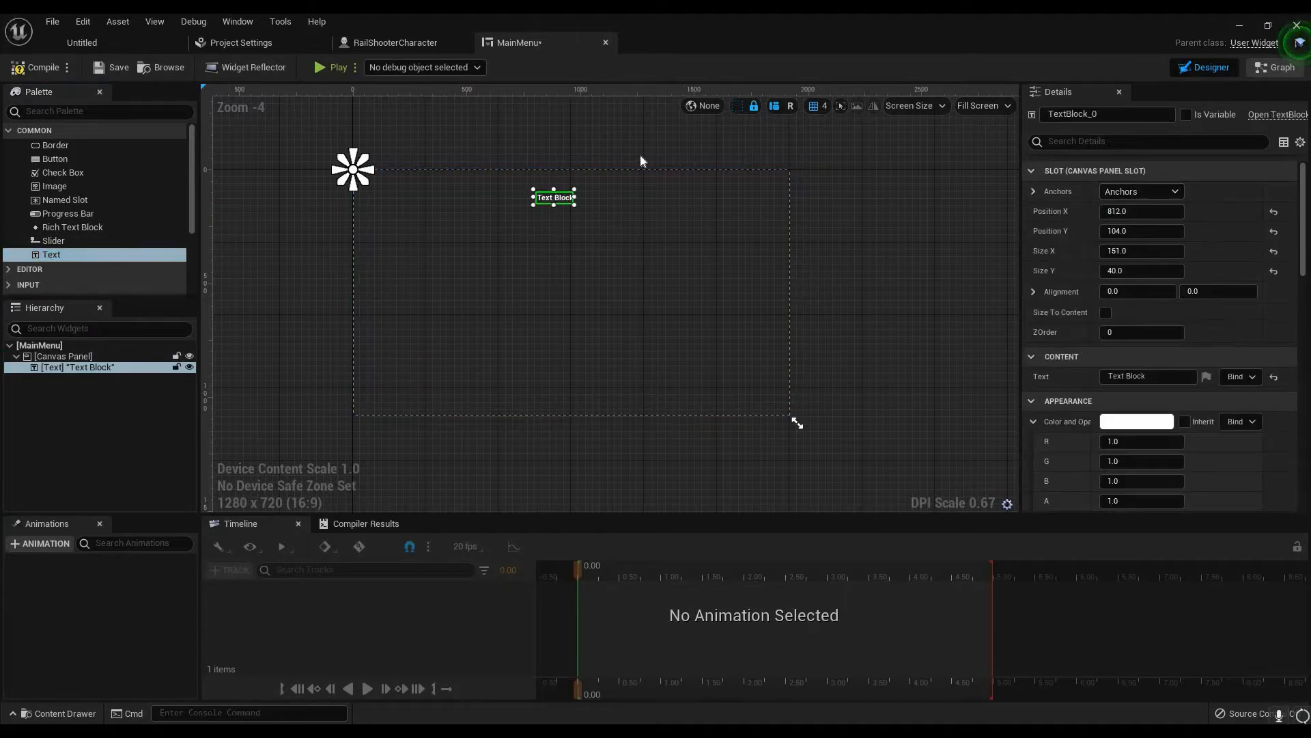
{"action": "scroll", "coordinate": [628, 178], "scroll_direction": "up", "scroll_amount": 3}
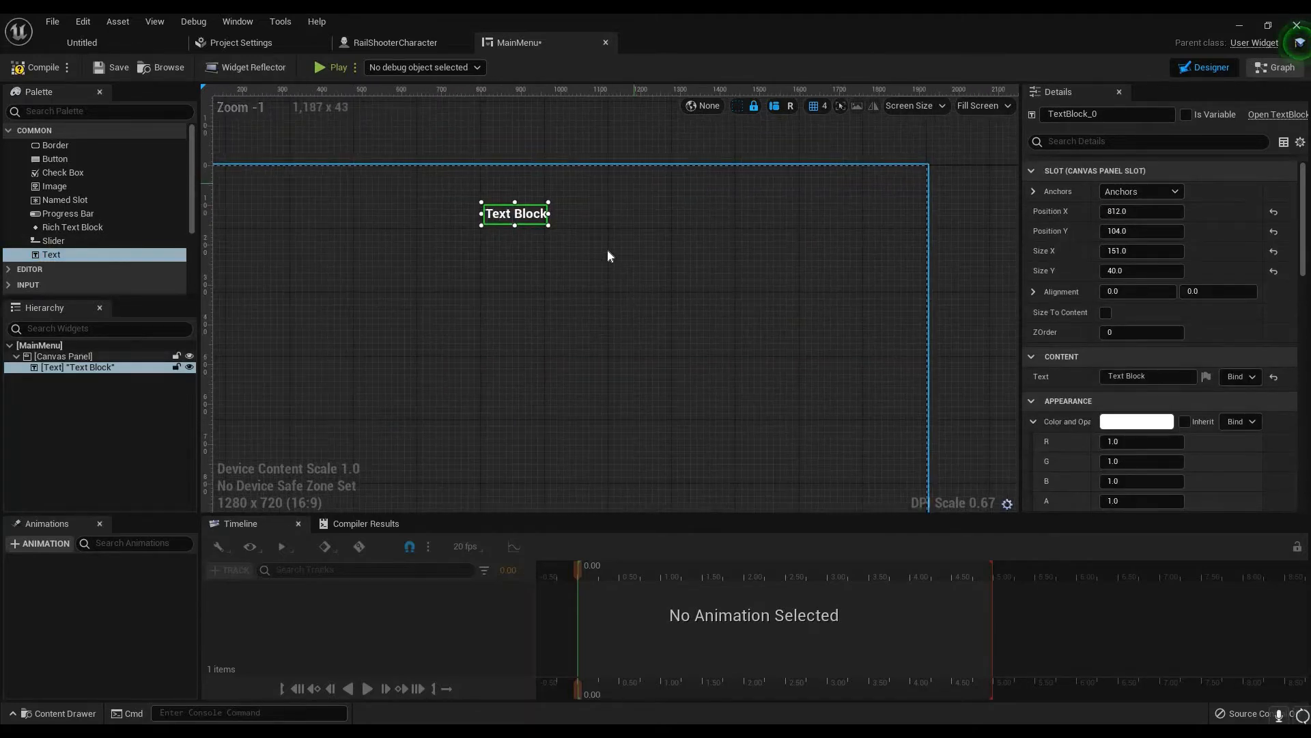
{"action": "right_click_drag", "start_coordinate": [710, 231], "coordinate": [823, 209]}
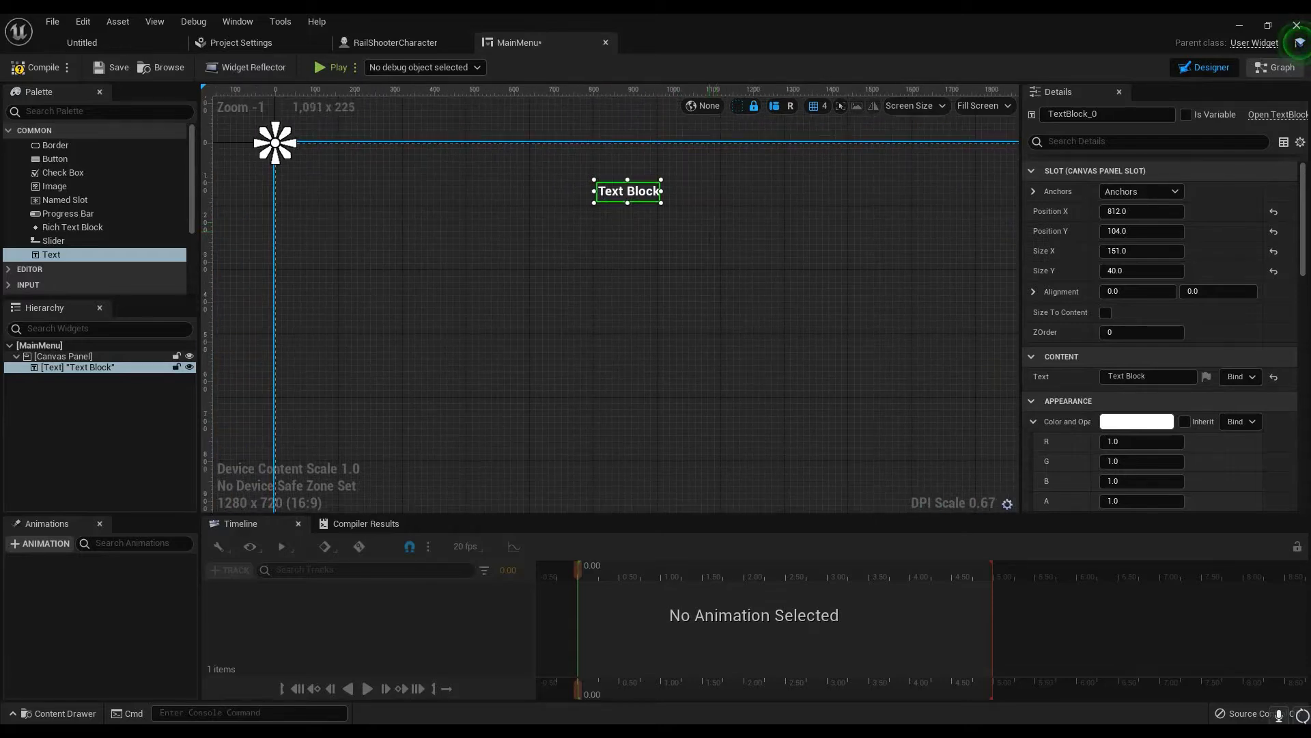
Anchor the text block to the top centre, enlarge it to about 444 × 126, and move its X position to about -196
{"action": "left_click", "coordinate": [1148, 191]}
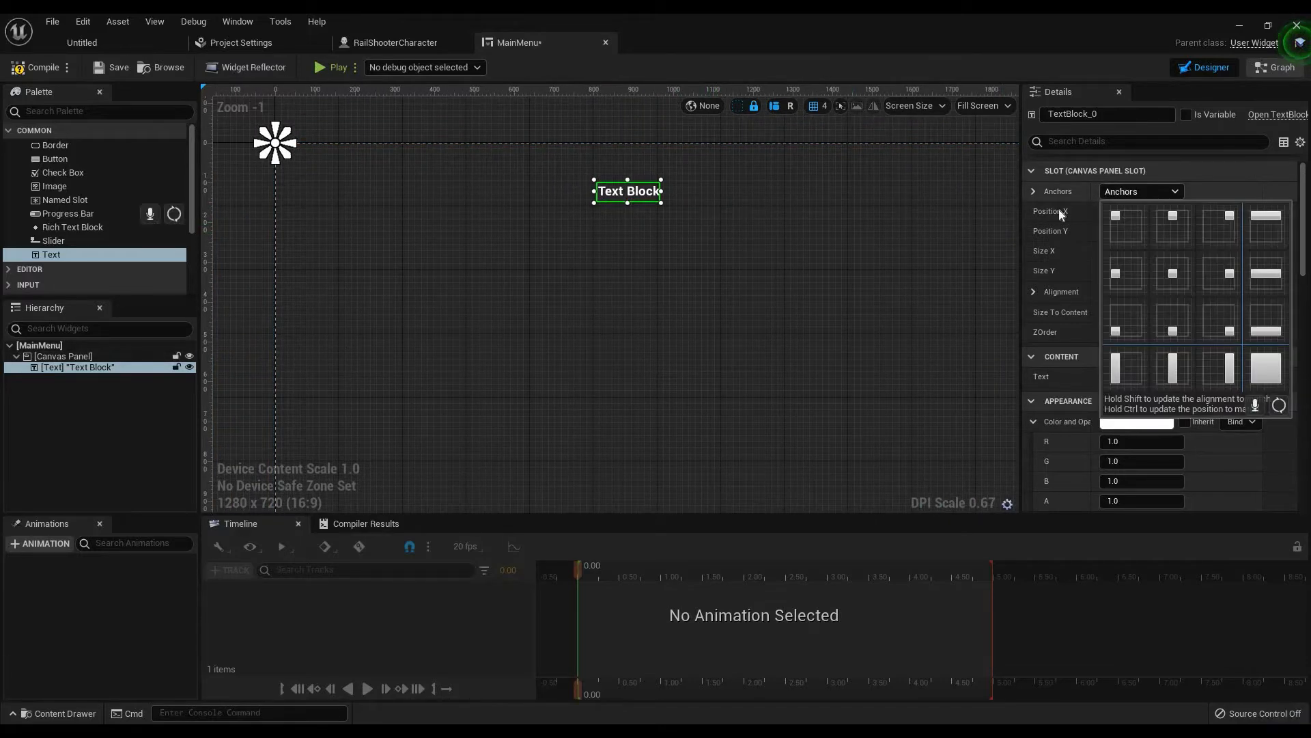
{"action": "left_click", "coordinate": [1173, 226]}
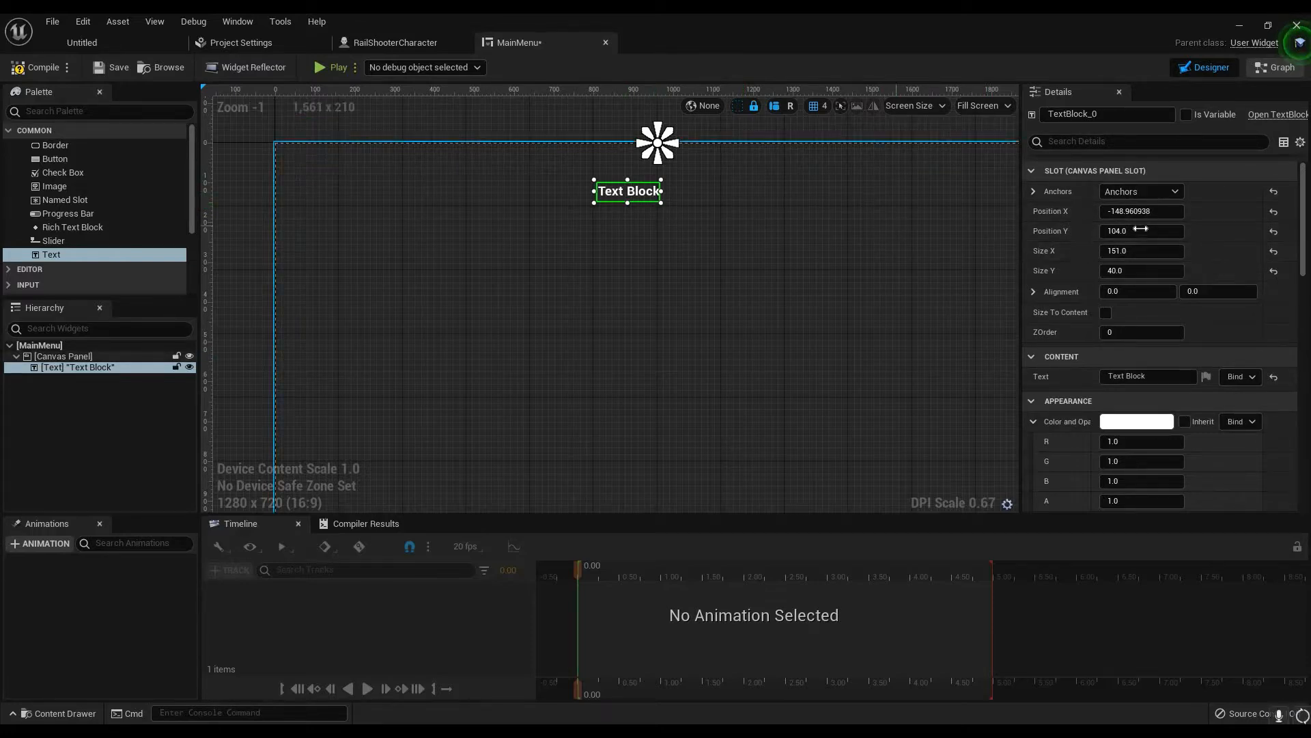
{"action": "left_click_drag", "start_coordinate": [1131, 212], "coordinate": [1145, 250]}
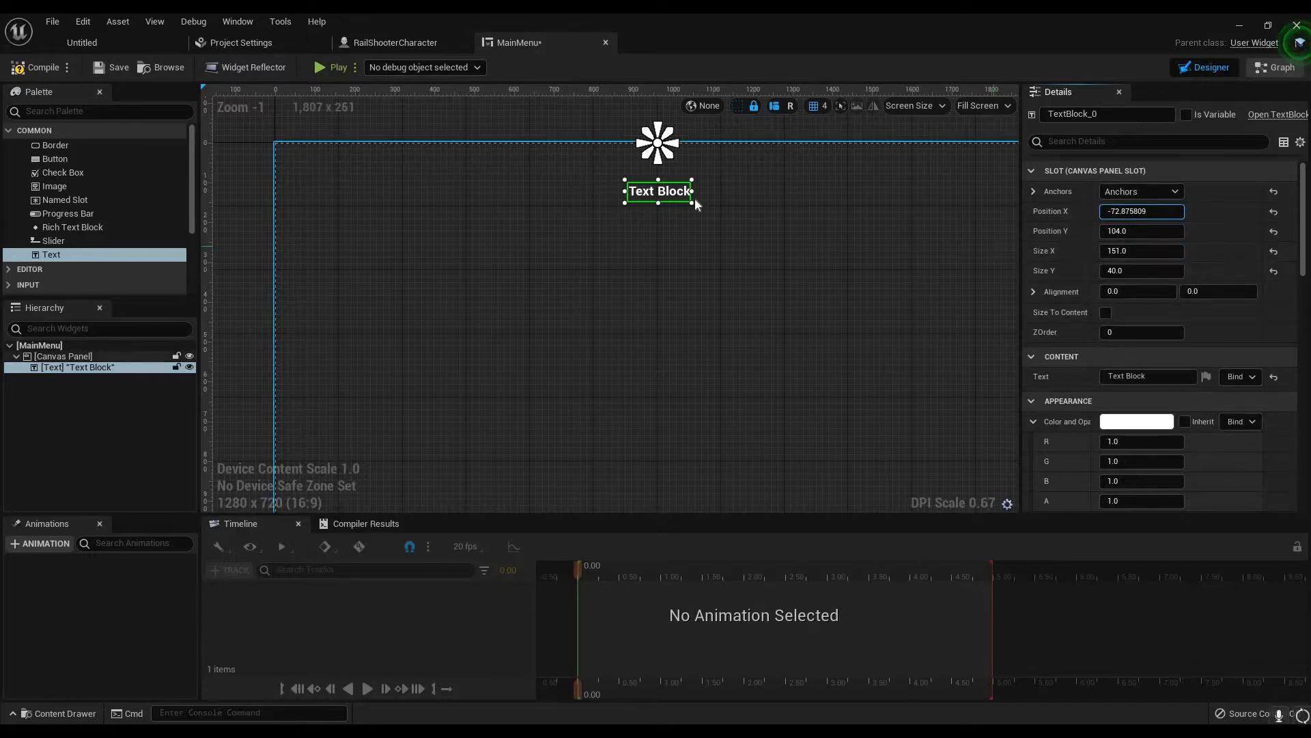
{"action": "left_click_drag", "start_coordinate": [692, 200], "coordinate": [809, 237]}
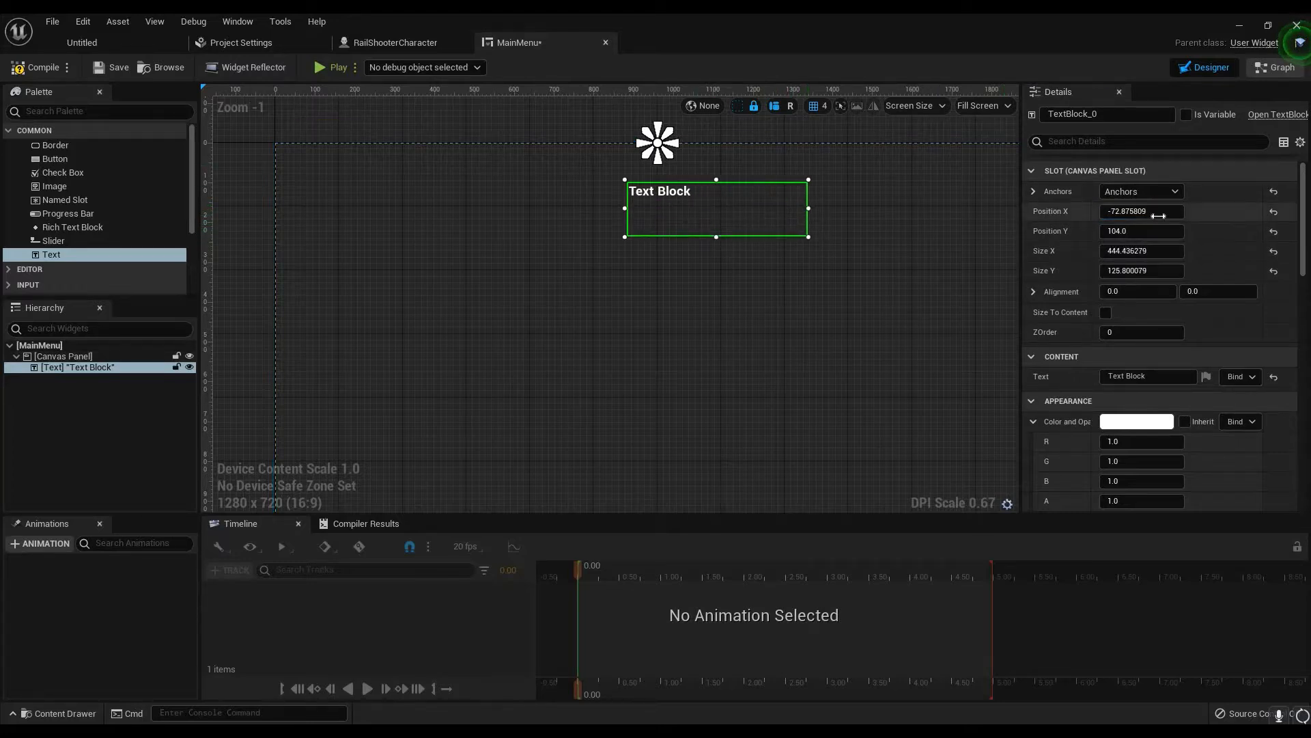
{"action": "left_click_drag", "start_coordinate": [1142, 211], "coordinate": [1086, 211]}
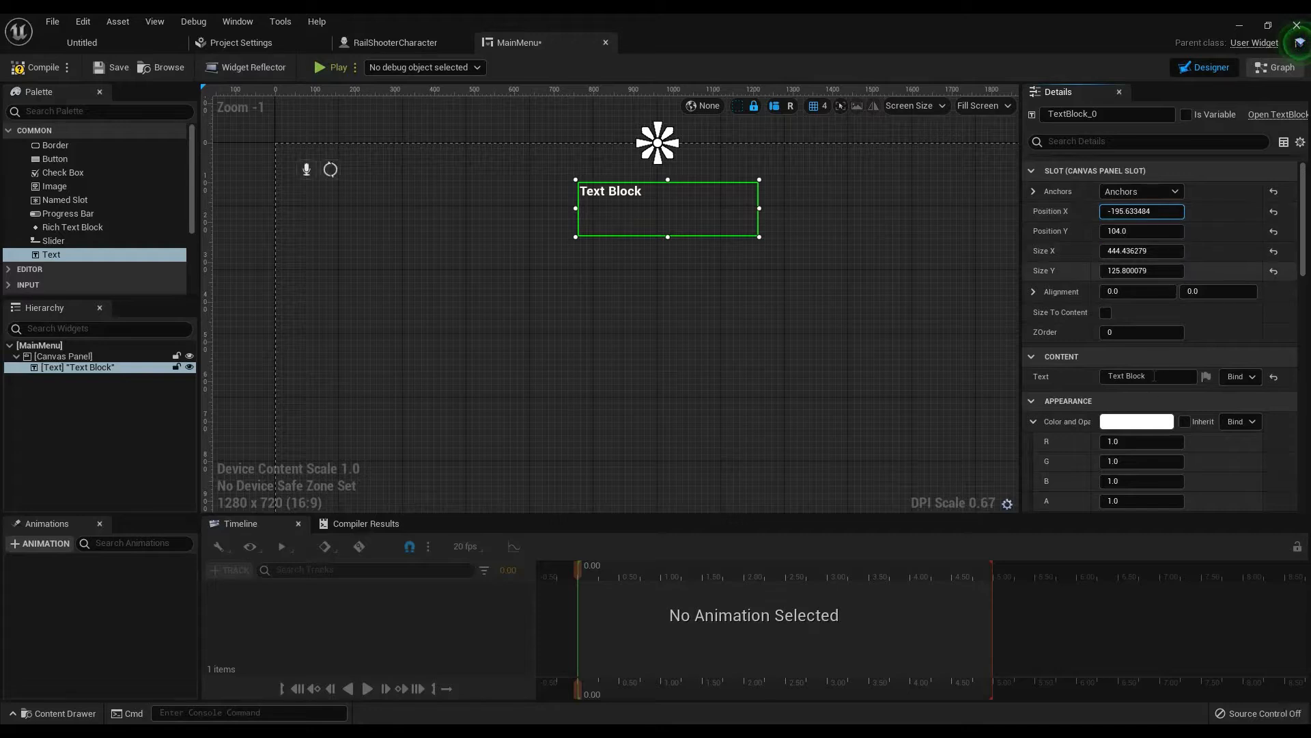
Set the text block's content to "Rail Shooter"
{"action": "left_click", "coordinate": [1148, 376]}
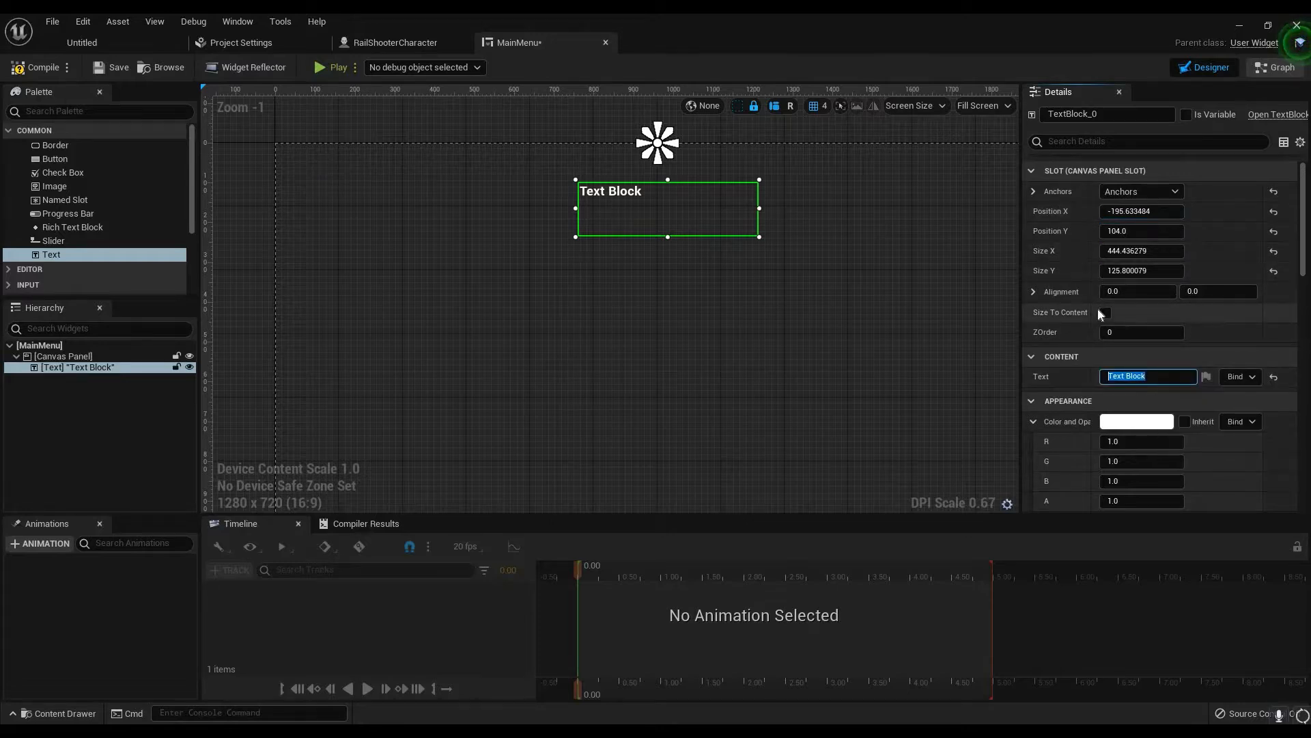
{"action": "type", "text": "Rail Shooter"}
{"action": "key", "text": "Return"}
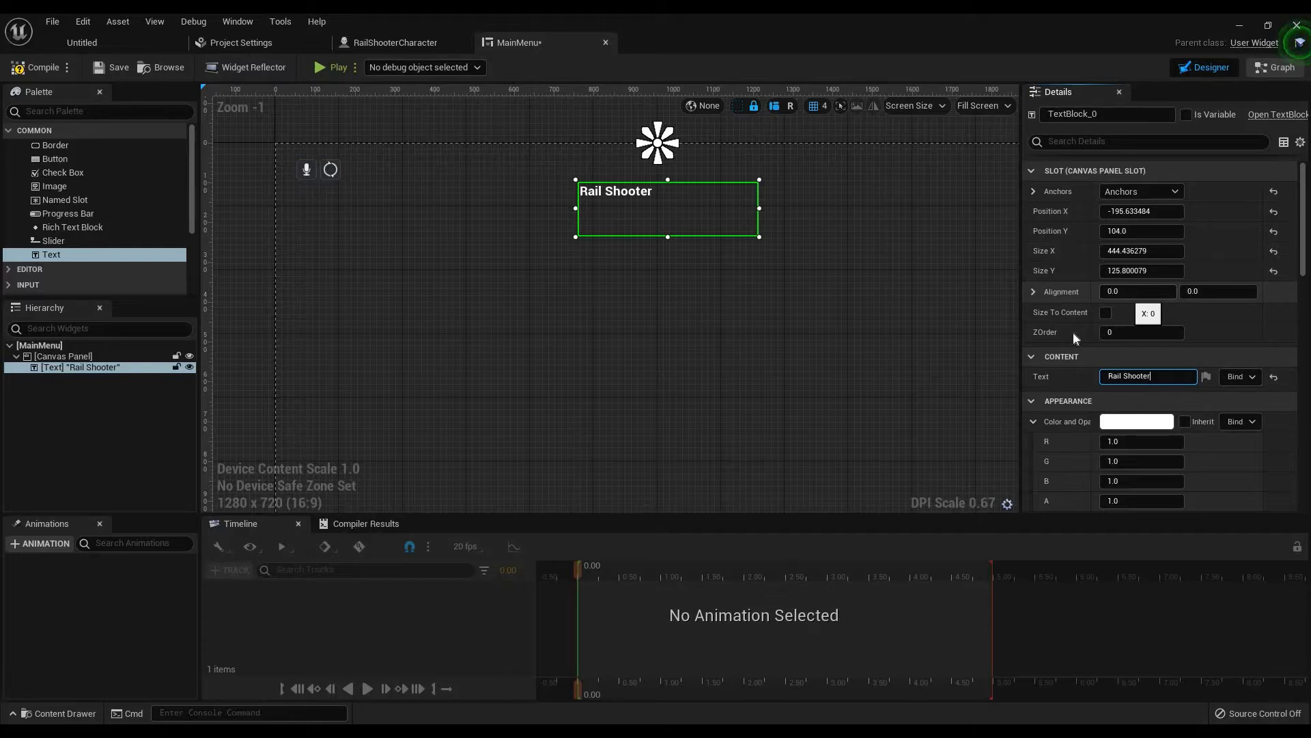
Set the title's font size to 80 and enlarge its text block to fit the wording
{"action": "scroll", "coordinate": [1100, 358], "scroll_direction": "down", "scroll_amount": 5}
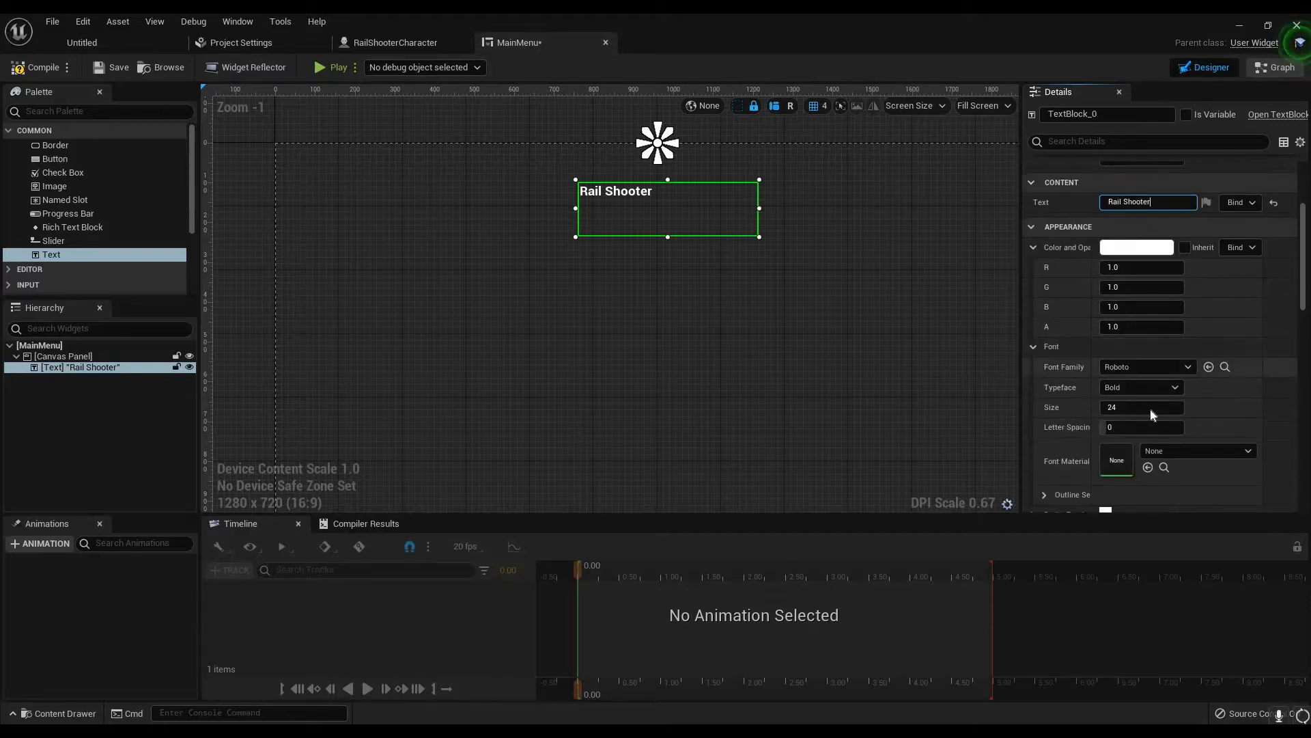
{"action": "scroll", "coordinate": [1218, 401], "scroll_direction": "down", "scroll_amount": 3}
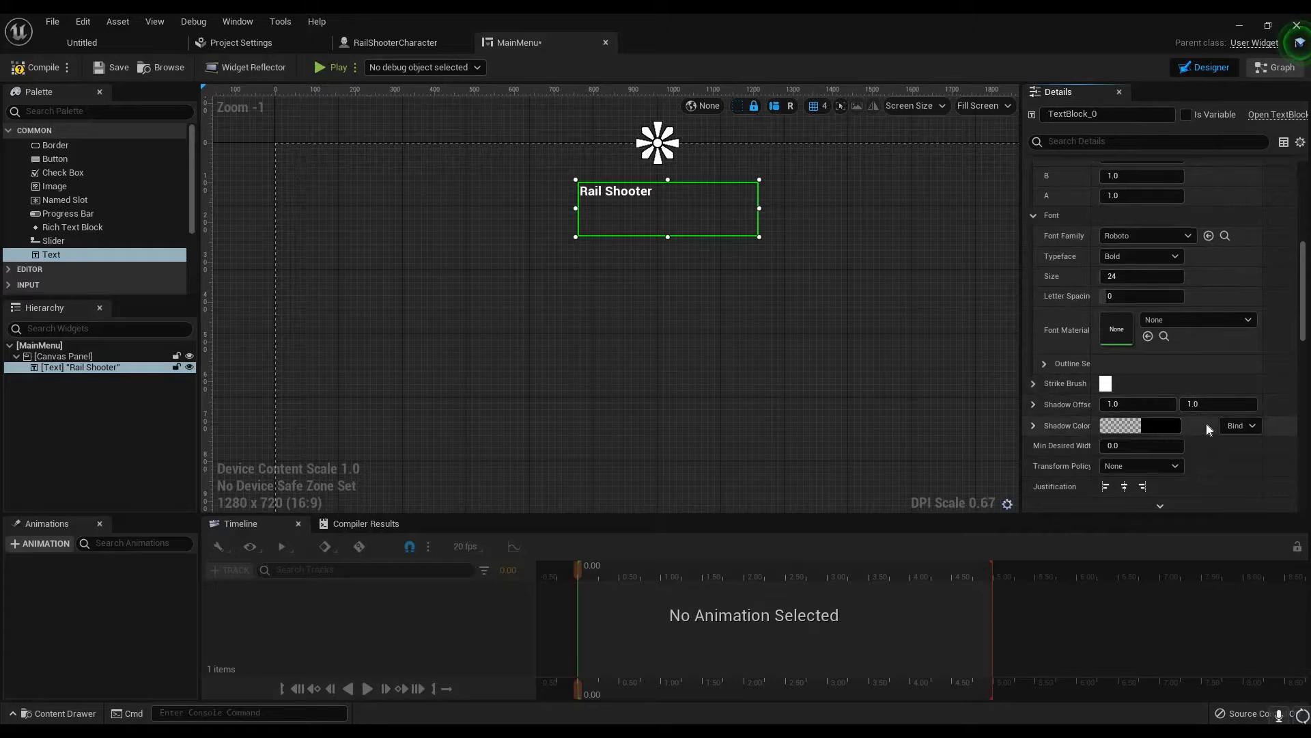
{"action": "scroll", "coordinate": [1178, 424], "scroll_direction": "down", "scroll_amount": 2}
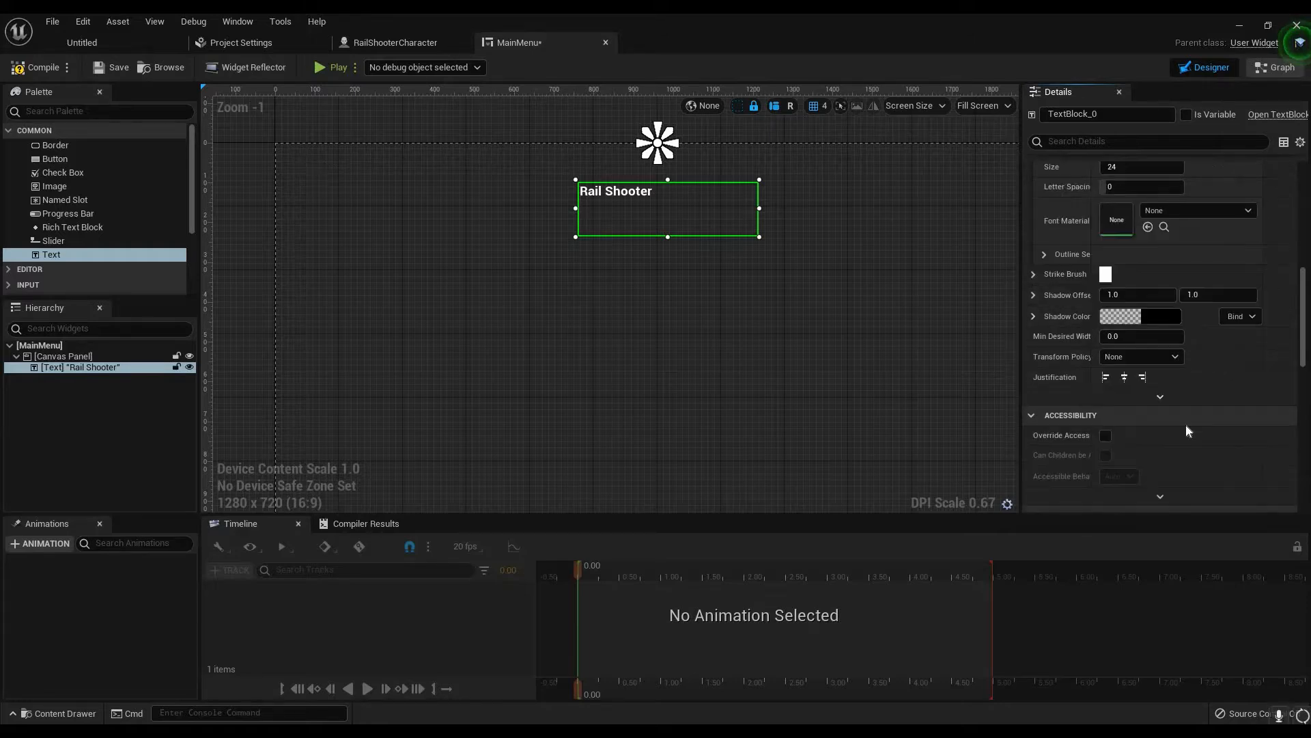
{"action": "scroll", "coordinate": [1186, 424], "scroll_direction": "up", "scroll_amount": 3}
{"action": "scroll", "coordinate": [1186, 424], "scroll_direction": "up", "scroll_amount": 4}
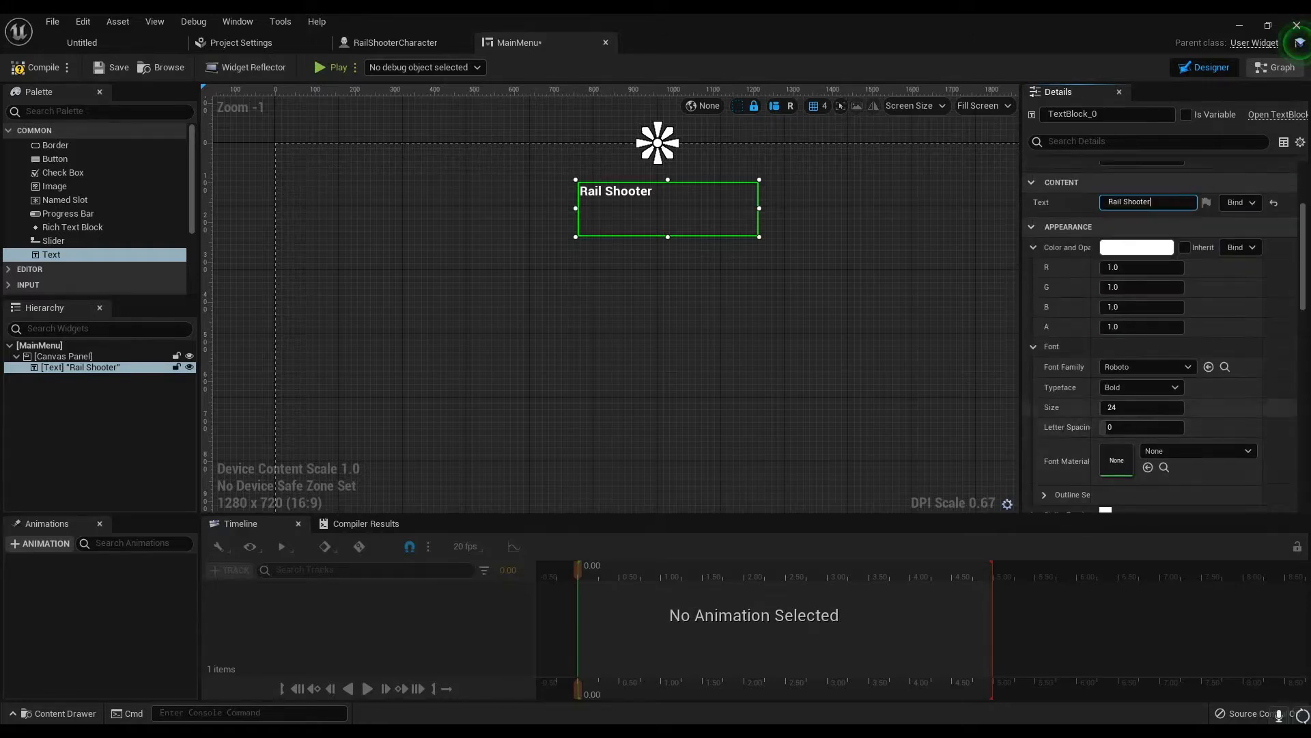
{"action": "mouse_move", "coordinate": [1135, 408]}
{"action": "left_mouse_down"}
{"action": "mouse_move", "coordinate": [1159, 408]}
{"action": "mouse_move", "coordinate": [1140, 408]}
{"action": "left_mouse_up"}
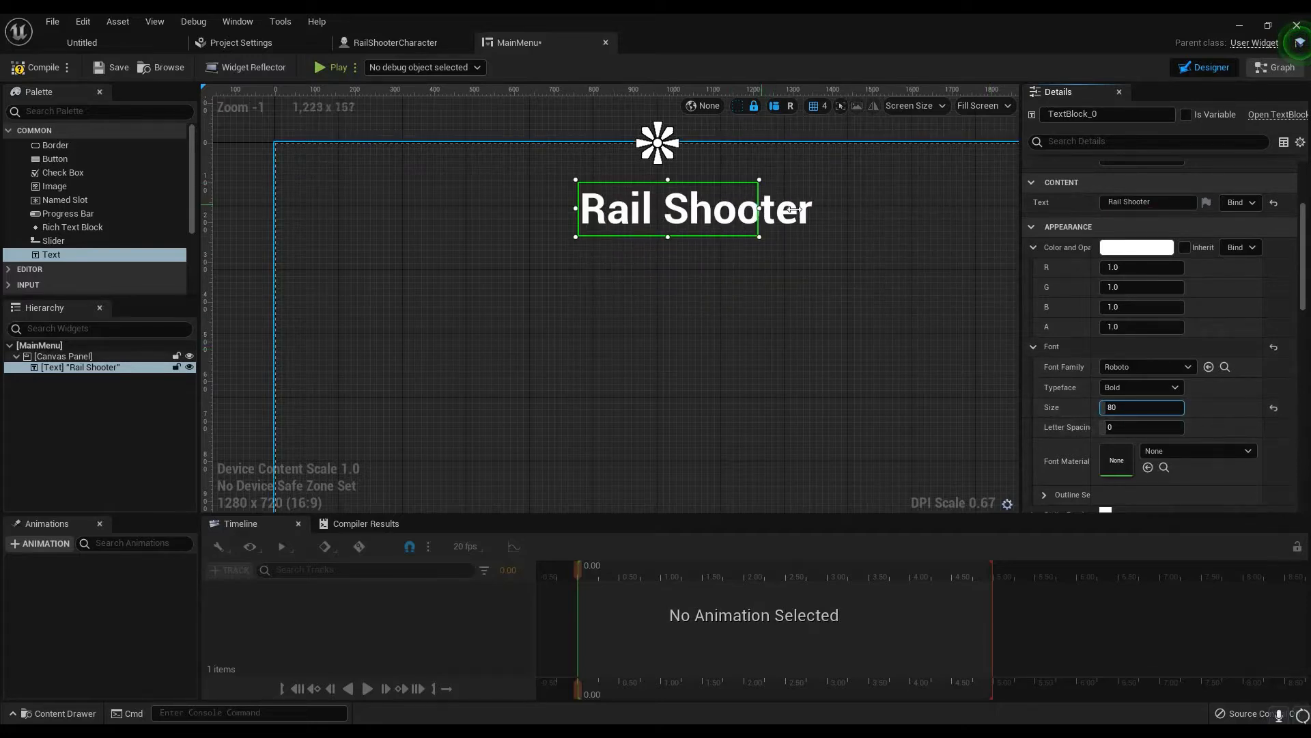
{"action": "left_click_drag", "start_coordinate": [762, 207], "coordinate": [824, 236]}
Add a Button to the canvas below and left of the title, and enlarge it into a wide rectangle
{"action": "right_click_drag", "start_coordinate": [645, 307], "coordinate": [624, 202]}
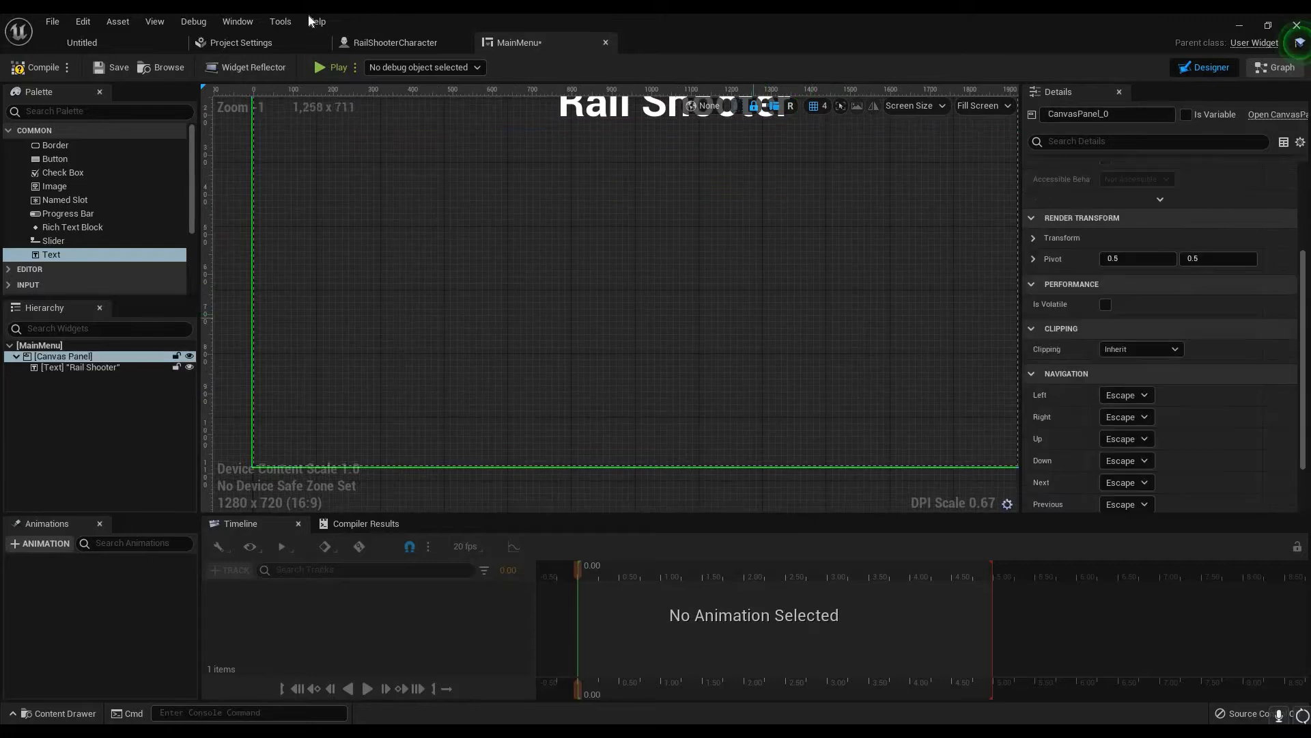
{"action": "left_click_drag", "start_coordinate": [119, 159], "coordinate": [412, 253]}
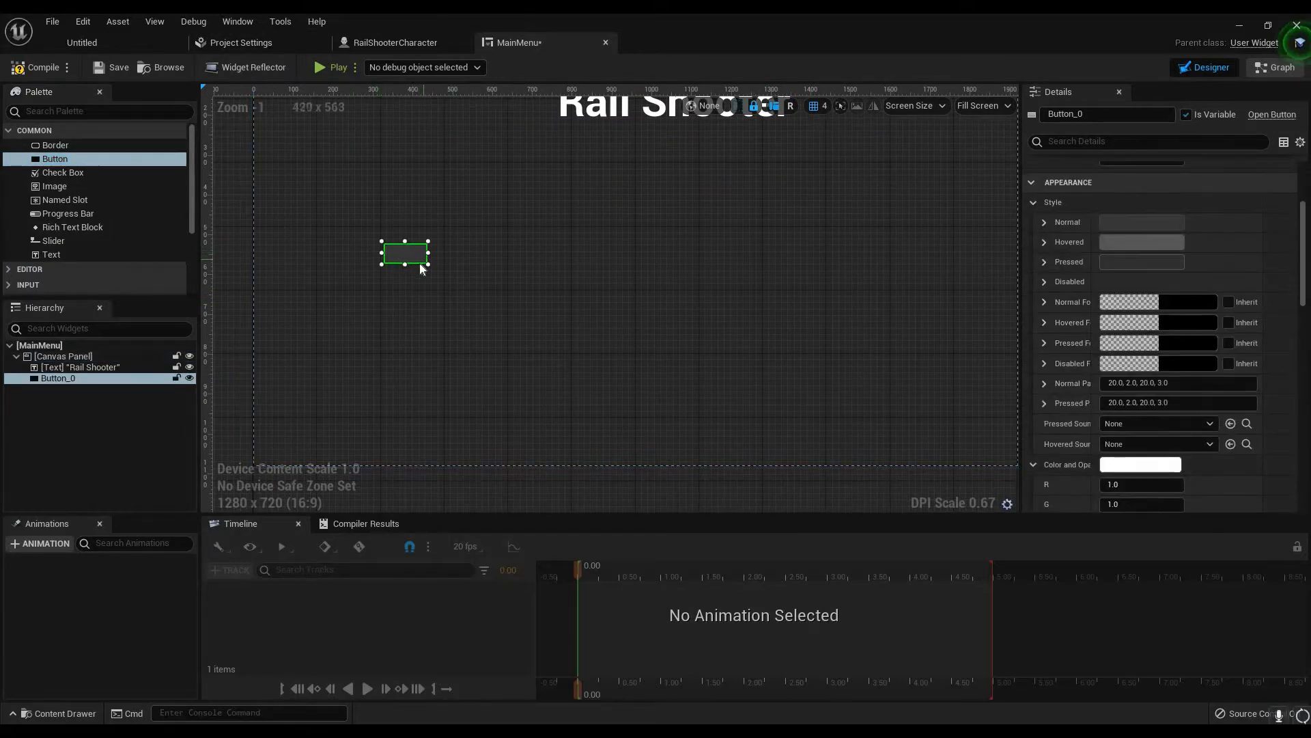
{"action": "left_click", "coordinate": [439, 276]}
{"action": "left_click", "coordinate": [420, 257]}
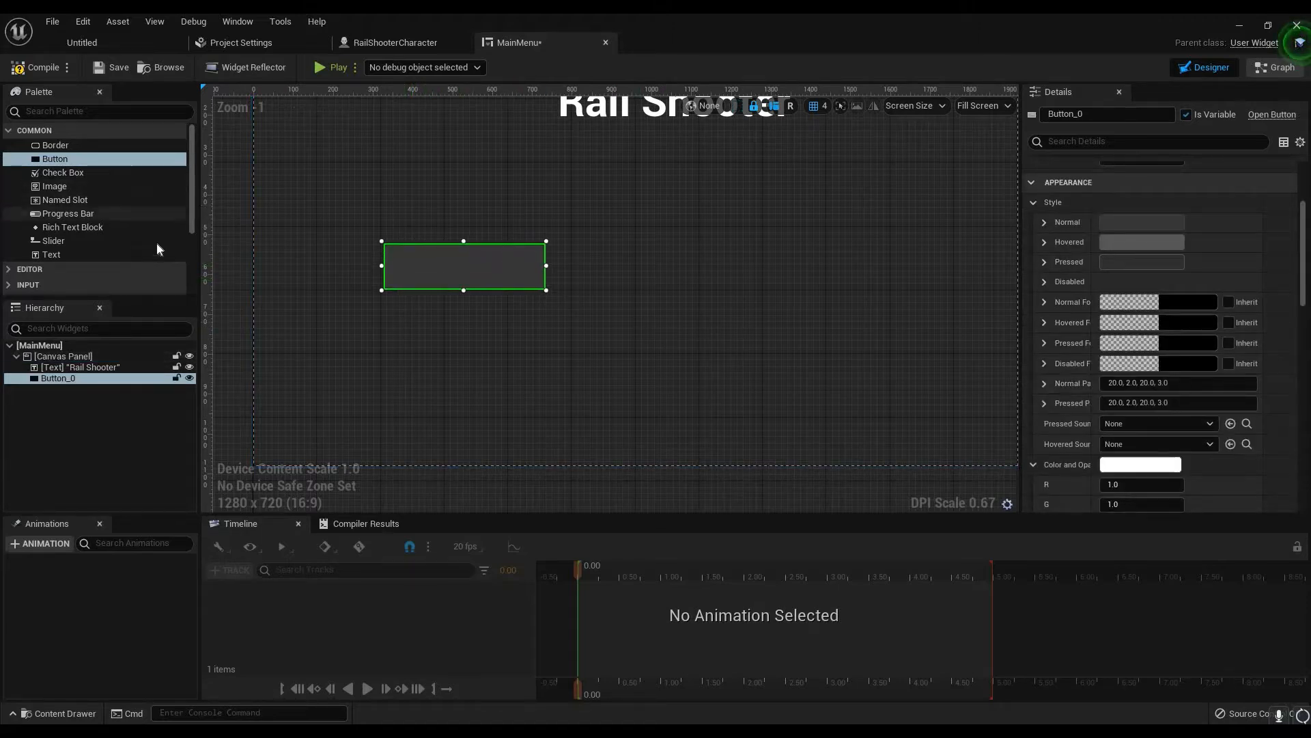
Place a Text widget inside the first button and set its content to "Start Game"
{"action": "left_click_drag", "start_coordinate": [51, 254], "coordinate": [465, 267]}
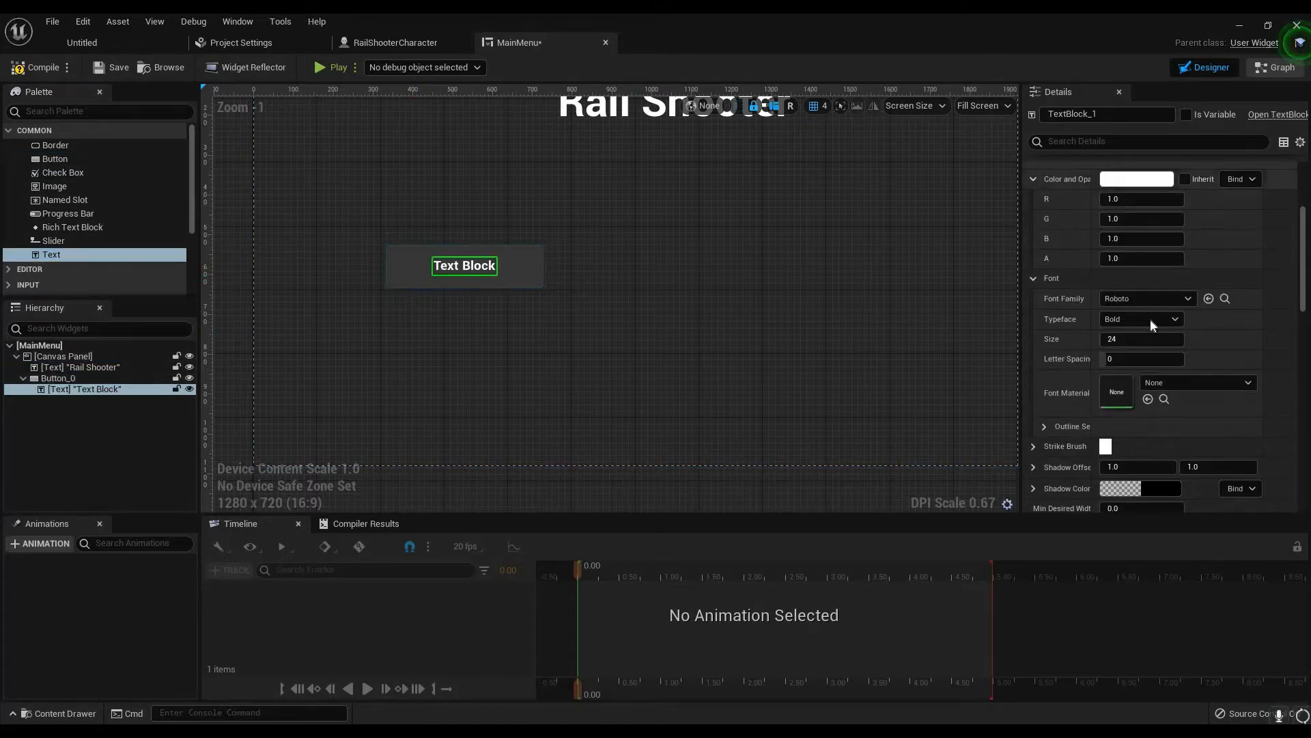
{"action": "scroll", "coordinate": [1085, 294], "scroll_direction": "up", "scroll_amount": 4}
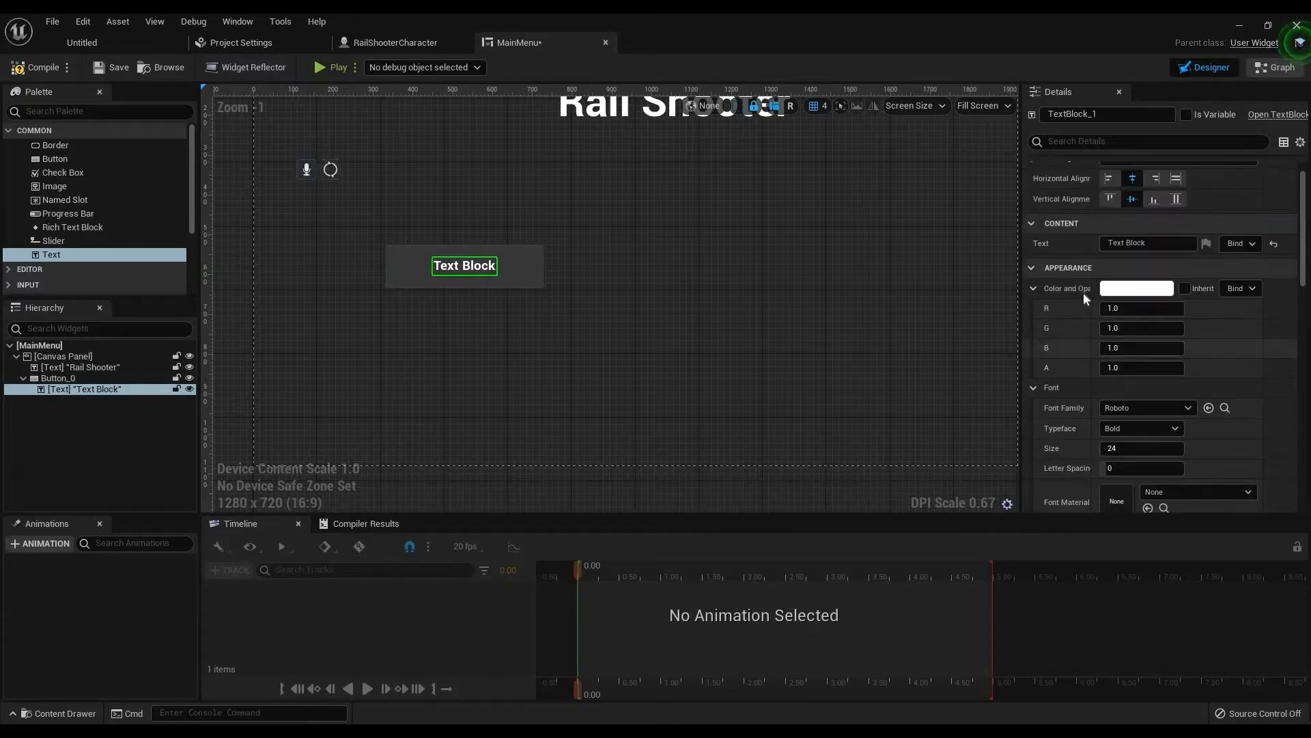
{"action": "scroll", "coordinate": [1120, 375], "scroll_direction": "down", "scroll_amount": 6}
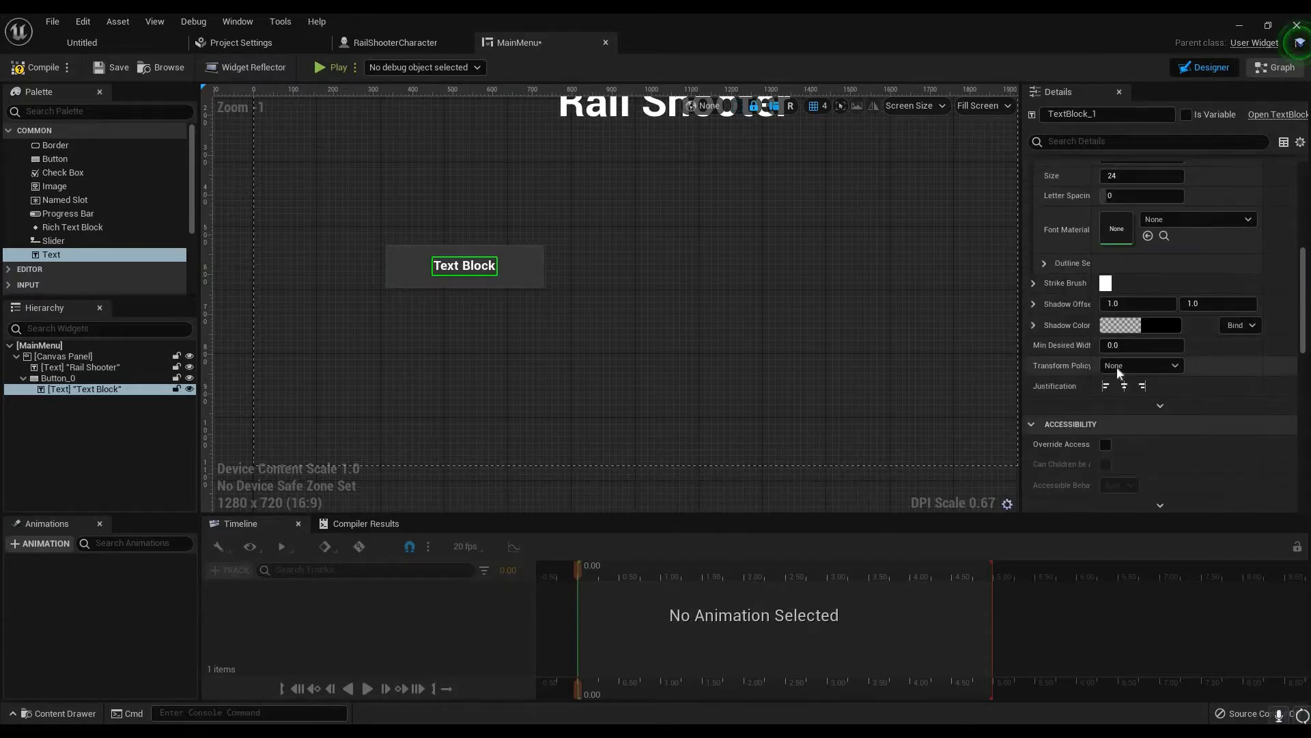
{"action": "scroll", "coordinate": [1154, 364], "scroll_direction": "up", "scroll_amount": 3}
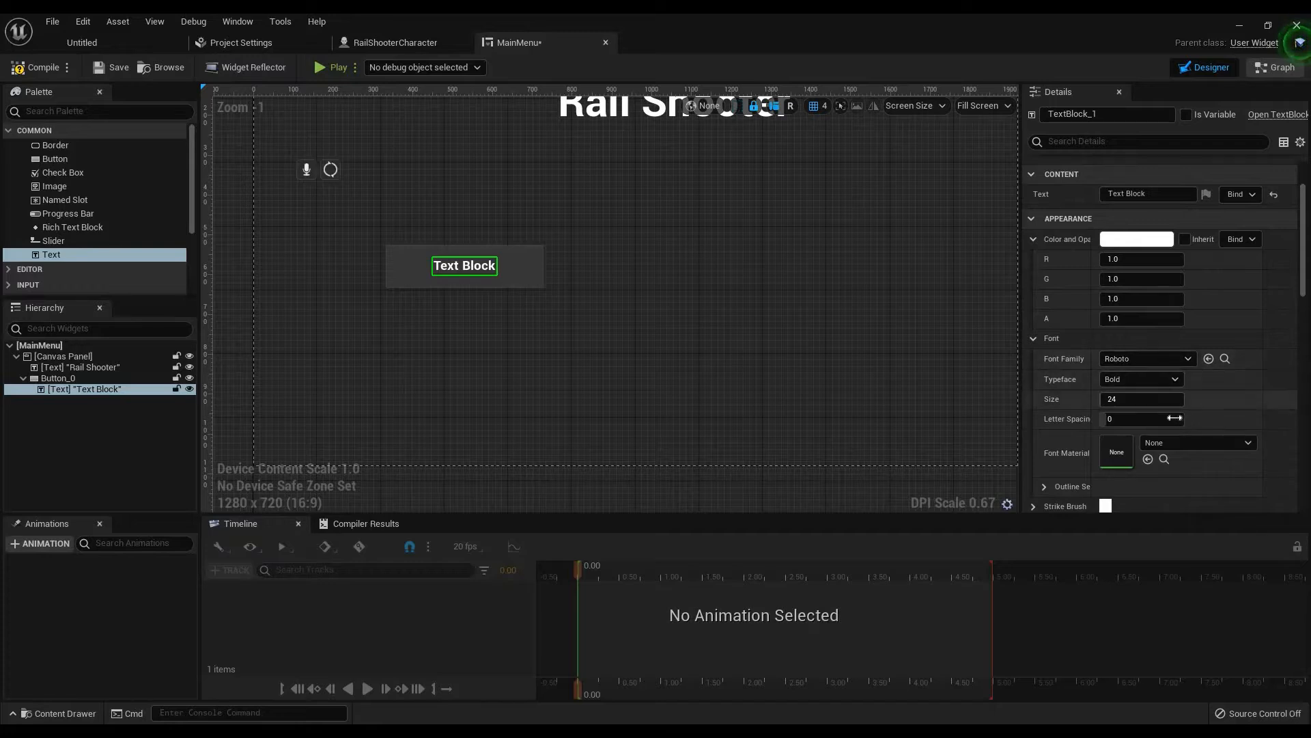
{"action": "scroll", "coordinate": [1154, 341], "scroll_direction": "up", "scroll_amount": 1}
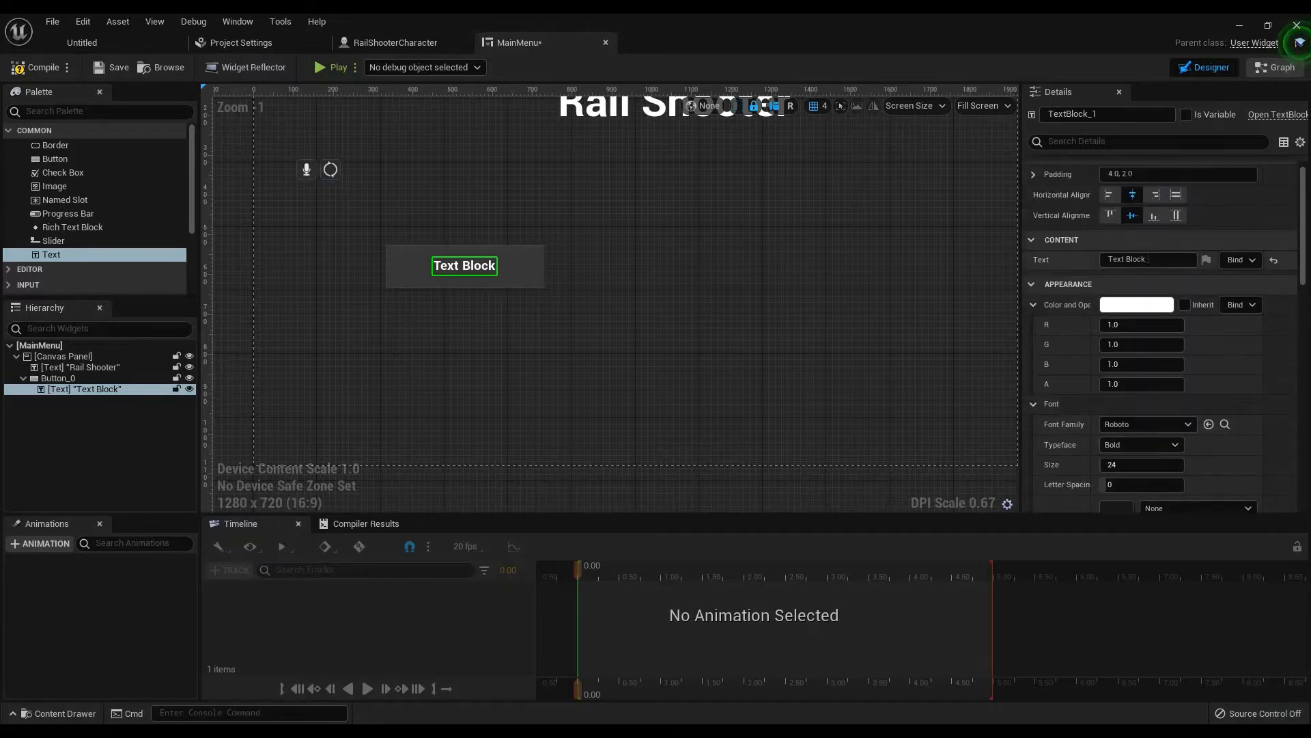
{"action": "double_click", "coordinate": [1152, 263]}
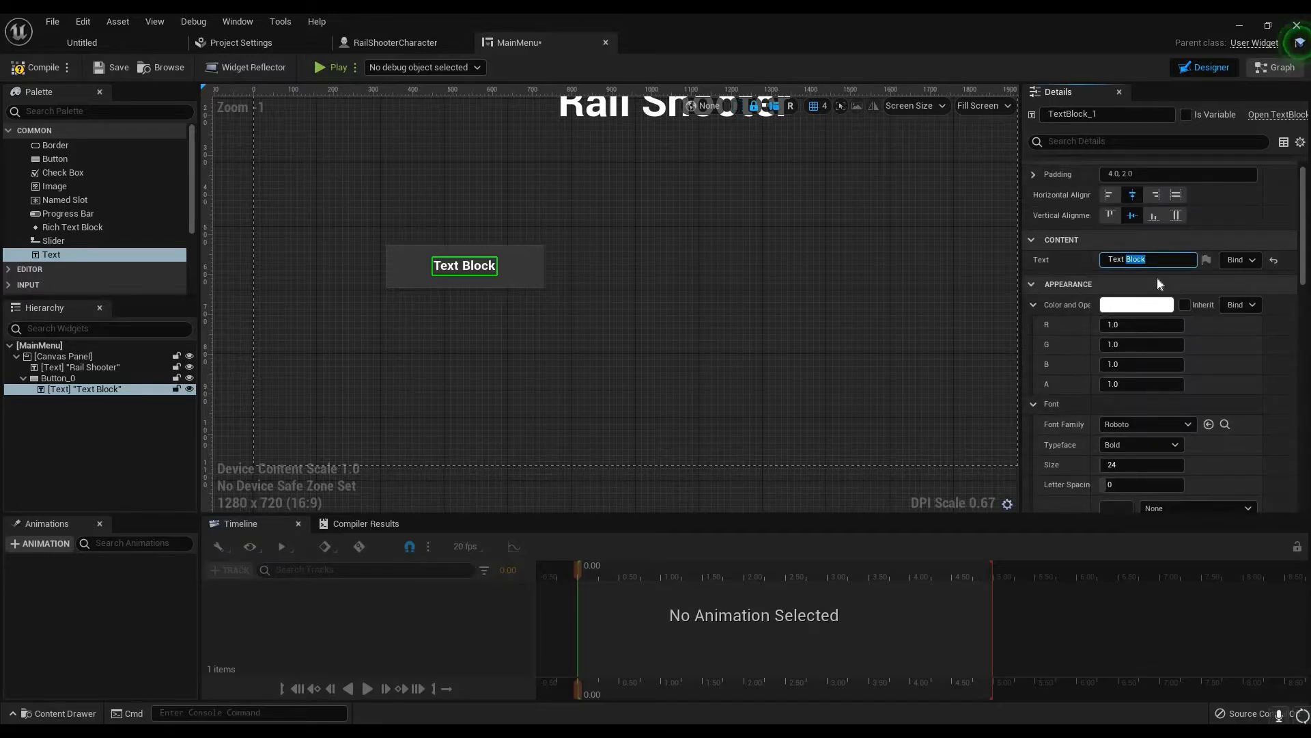
{"action": "left_click", "coordinate": [1150, 262]}
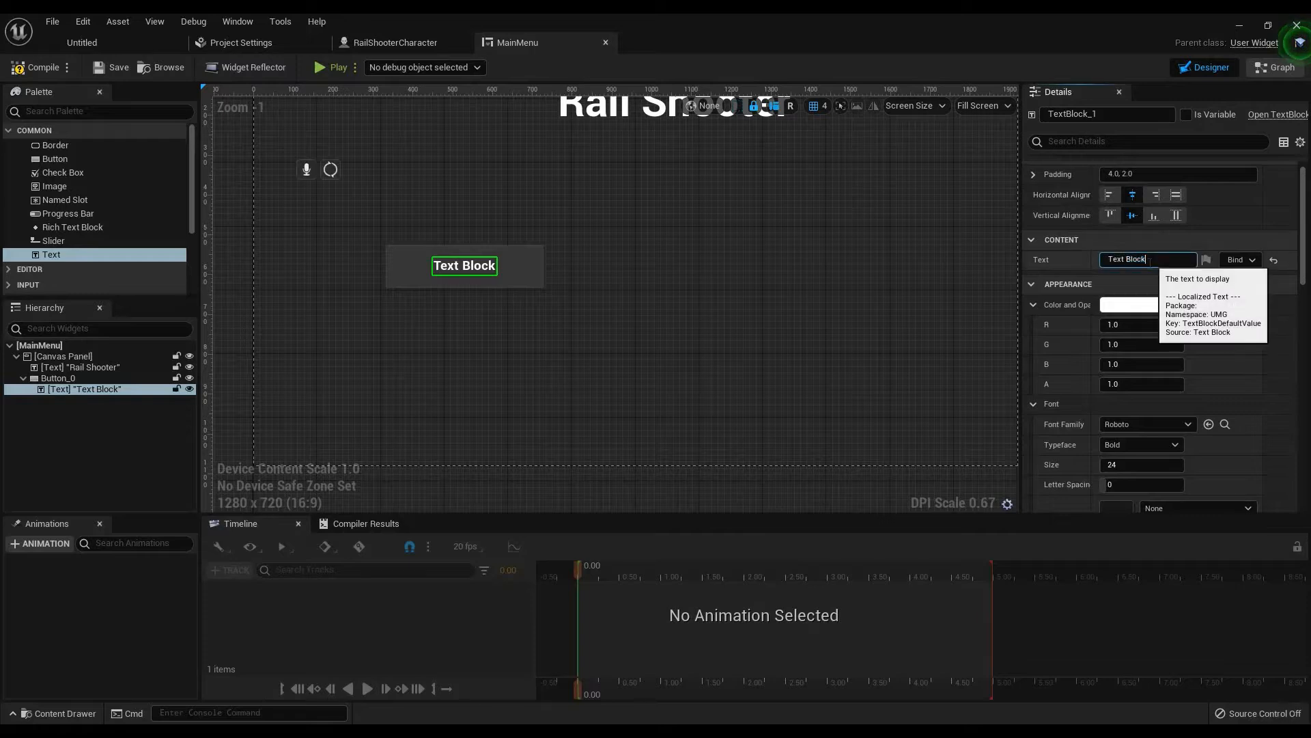
{"action": "key", "text": "ctrl+a"}
{"action": "type", "text": "S"}
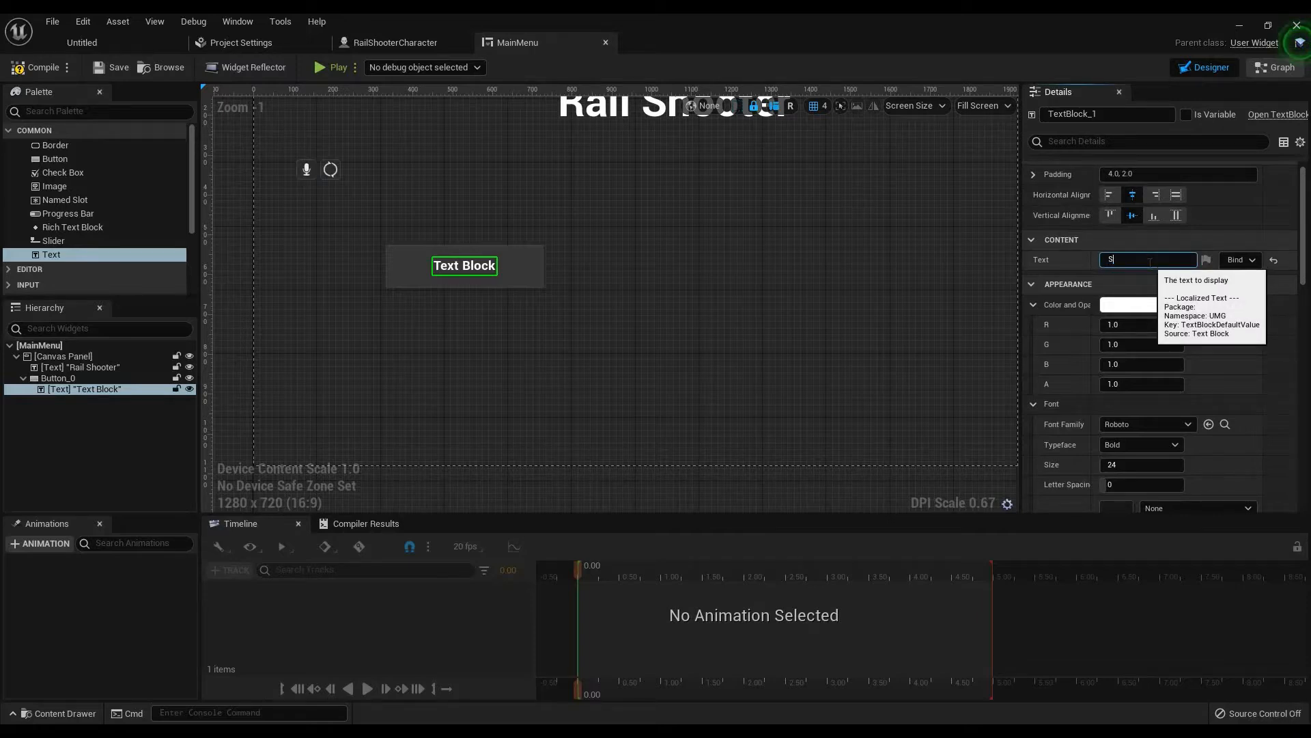
{"action": "type", "text": "tart Game"}
{"action": "key", "text": "Return"}
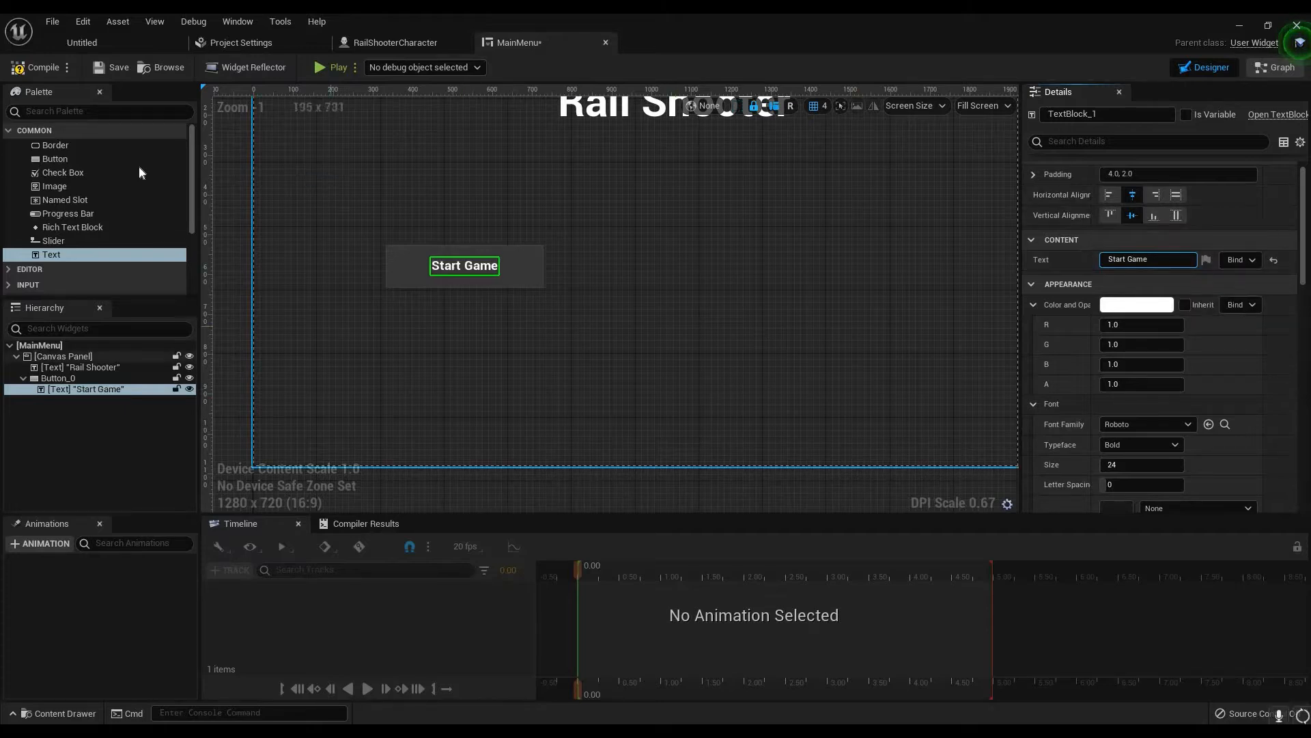
Add a second button of about 524 × 102 to the right of Start Game and label it with the text "Level Select"
{"action": "left_click_drag", "start_coordinate": [55, 158], "coordinate": [869, 271]}
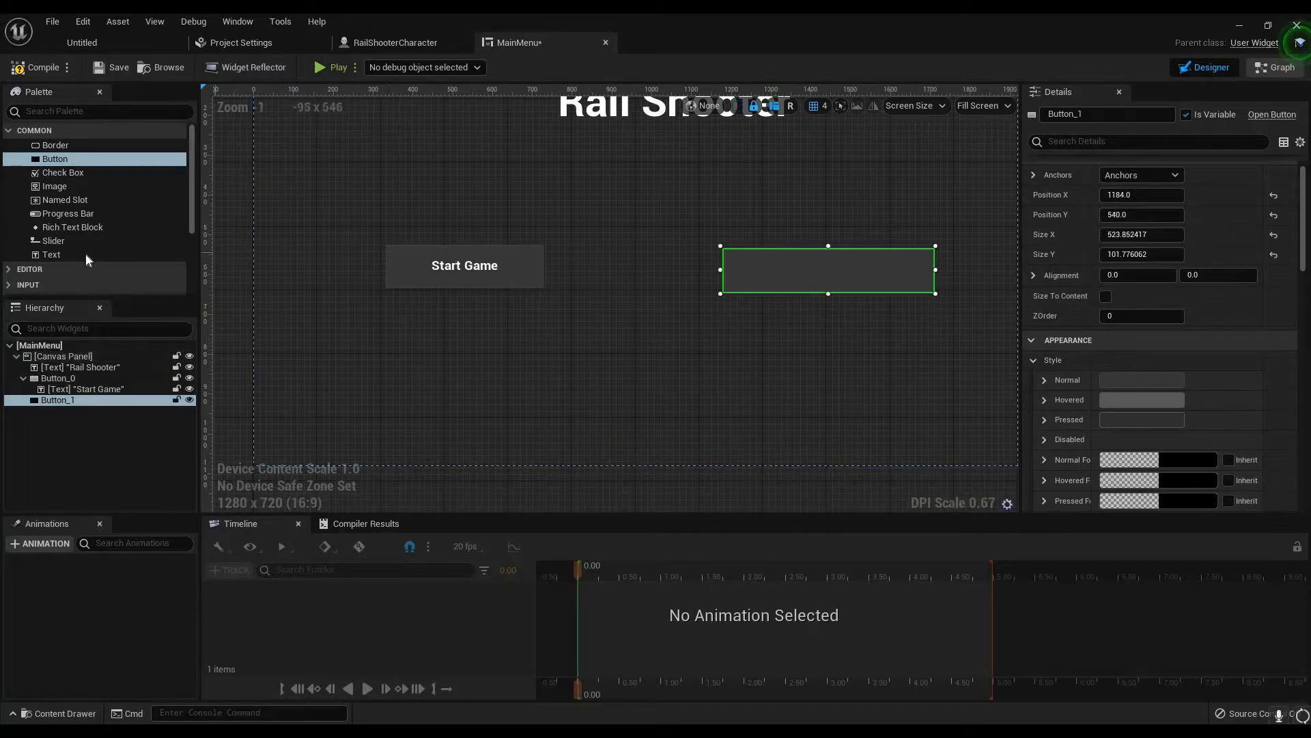
{"action": "left_click_drag", "start_coordinate": [85, 252], "coordinate": [809, 262]}
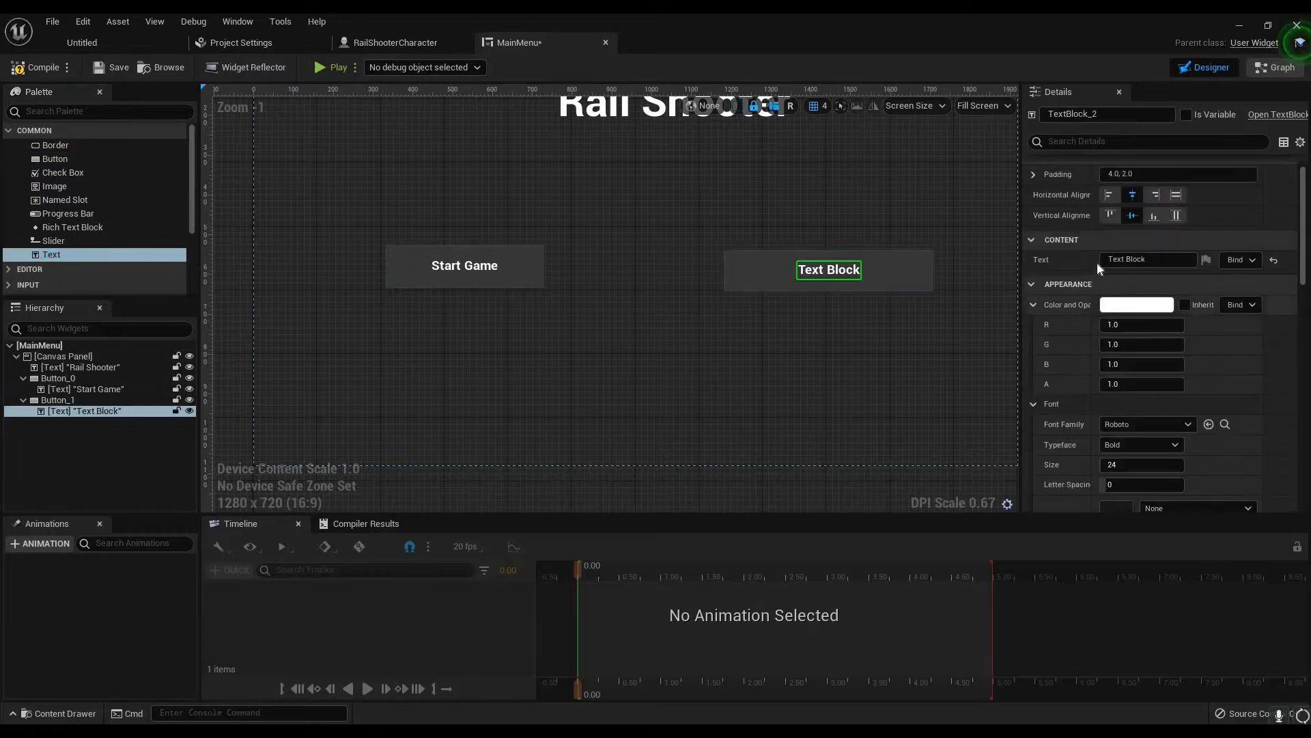
{"action": "scroll", "coordinate": [1133, 321], "scroll_direction": "down", "scroll_amount": 1}
{"action": "scroll", "coordinate": [1133, 328], "scroll_direction": "down", "scroll_amount": 6}
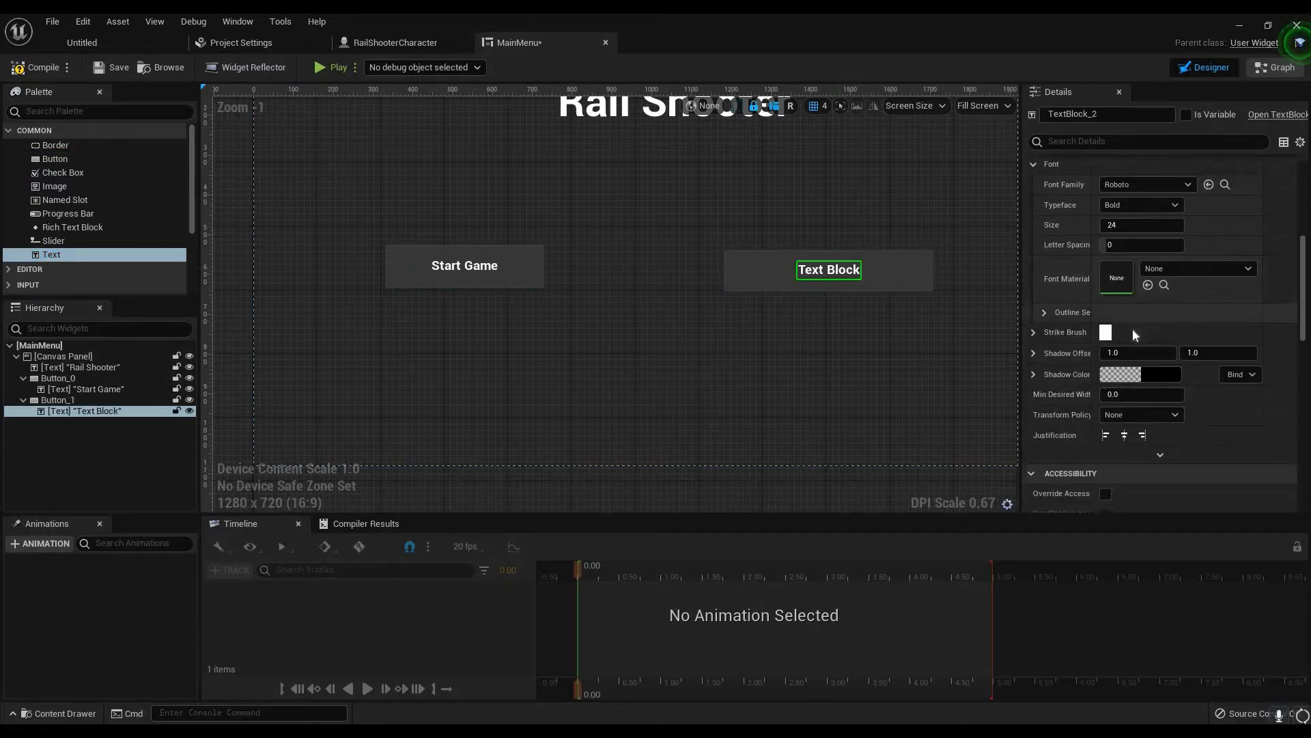
{"action": "scroll", "coordinate": [1149, 289], "scroll_direction": "up", "scroll_amount": 3}
{"action": "scroll", "coordinate": [1149, 289], "scroll_direction": "up", "scroll_amount": 3}
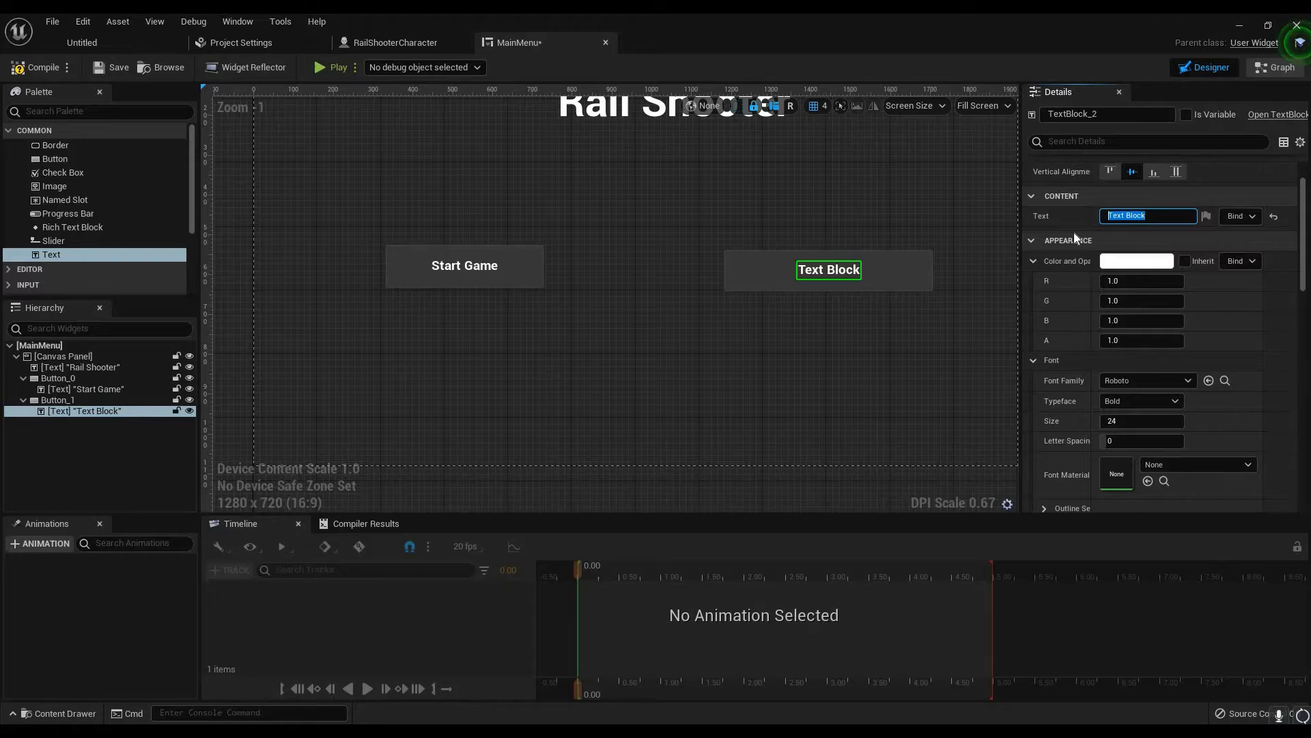
{"action": "type", "text": "Level Select"}
{"action": "key", "text": "Return"}
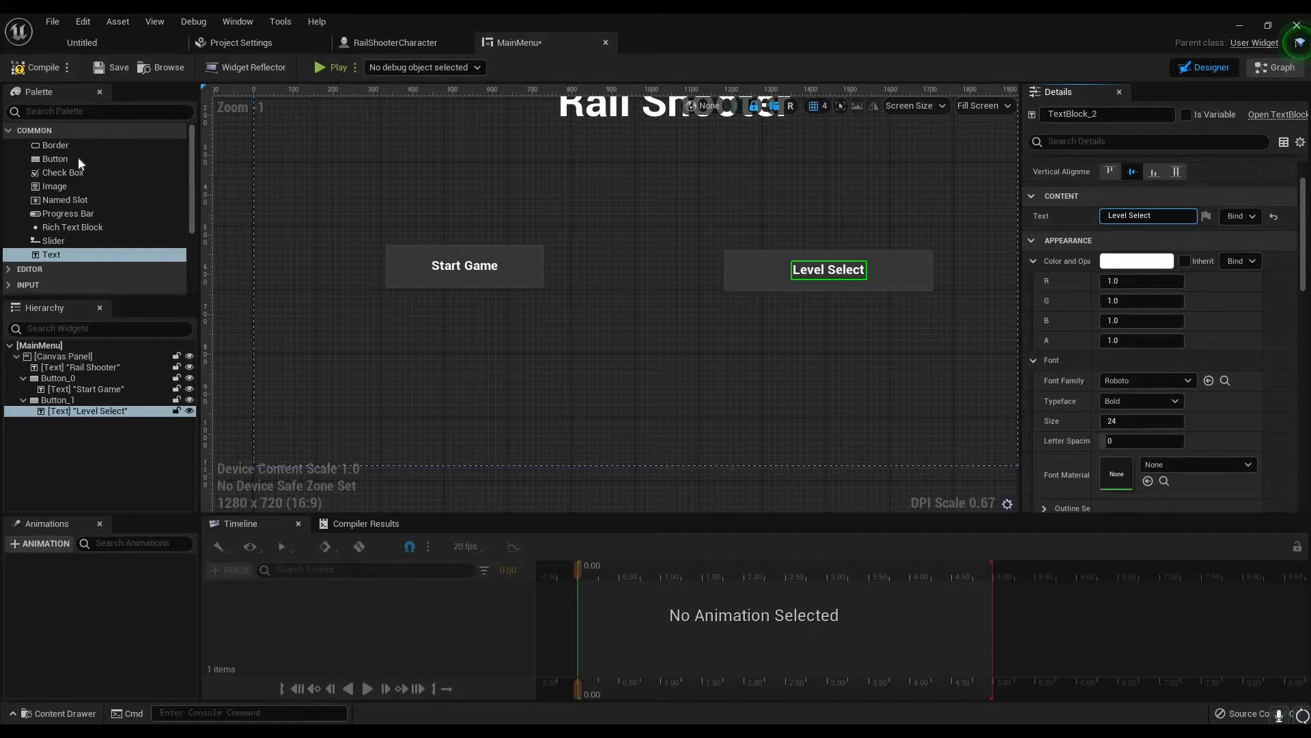
Add a third button of about 395 × 91 below and between the other two, and label it with the text "Exit Game"
{"action": "left_click_drag", "start_coordinate": [77, 158], "coordinate": [694, 395]}
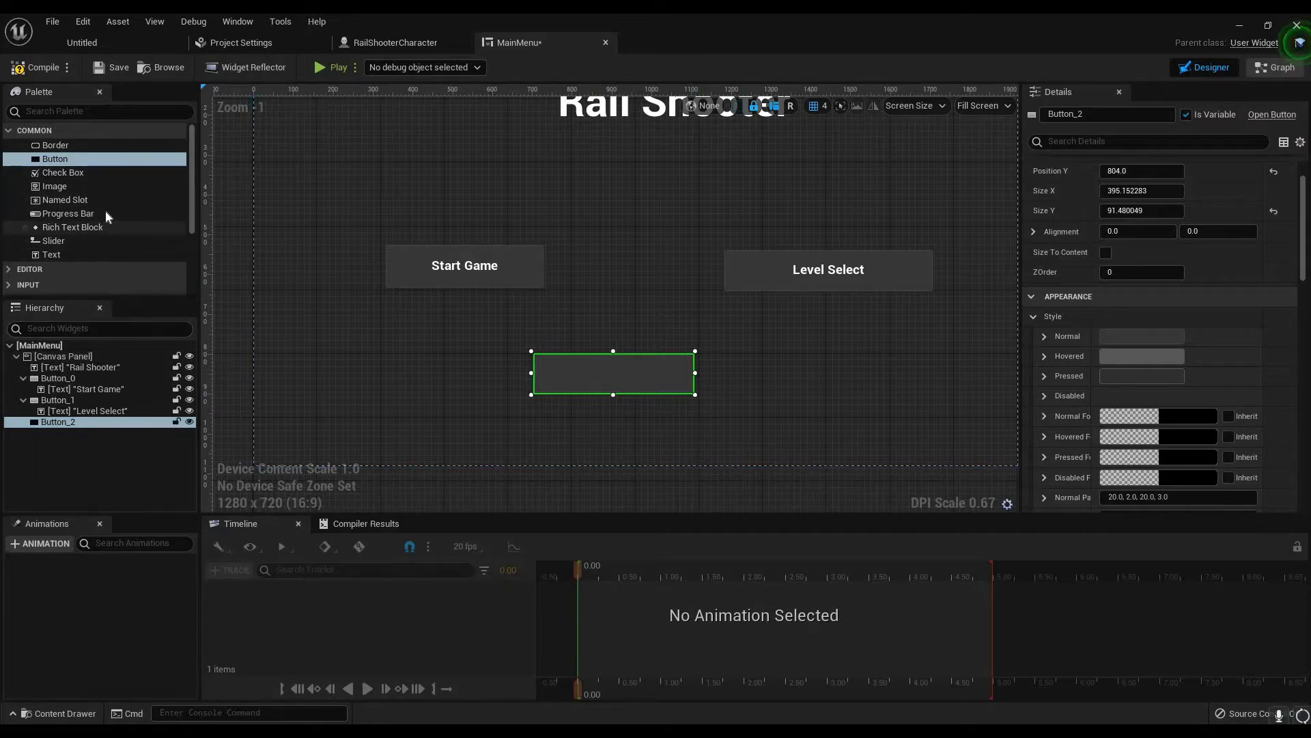
{"action": "left_click_drag", "start_coordinate": [109, 255], "coordinate": [603, 408]}
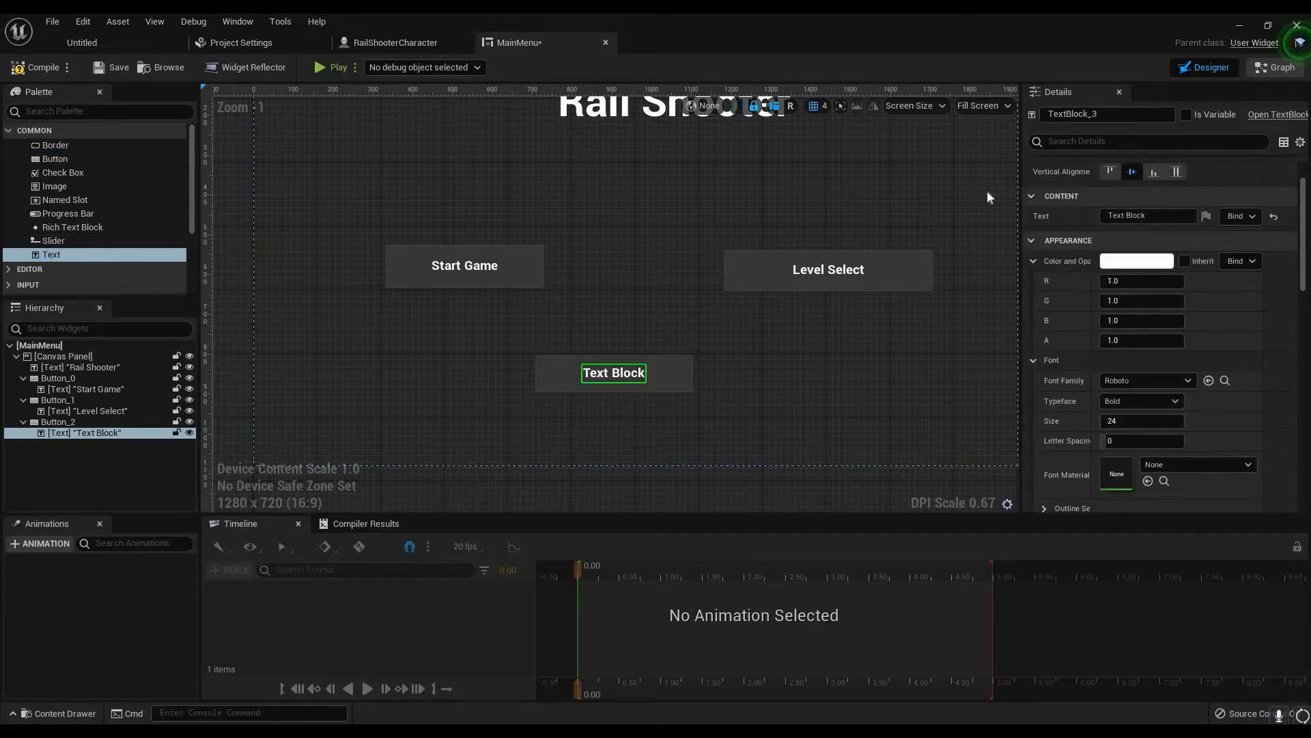
{"action": "left_click", "coordinate": [1154, 217]}
{"action": "type", "text": "Ex"}
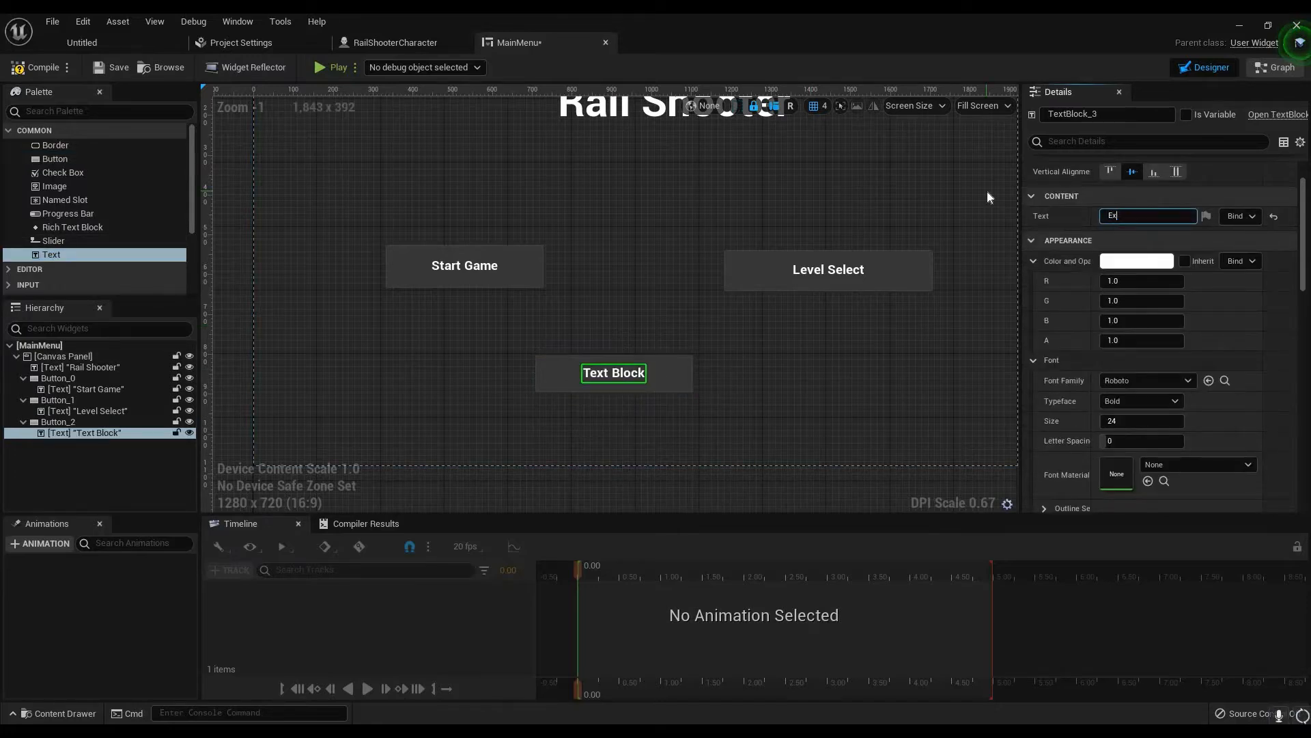
{"action": "type", "text": "it Game"}
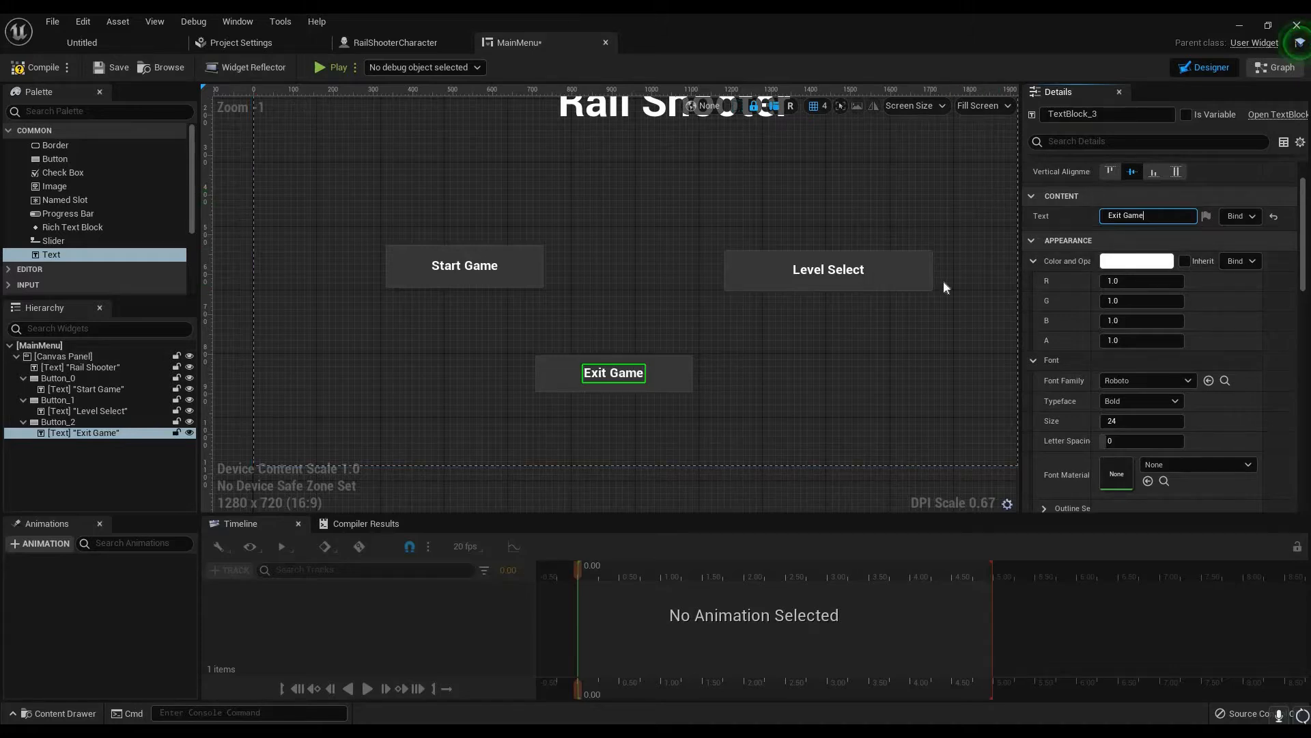
Add an On Clicked event for the Start Game button
{"action": "left_click", "coordinate": [890, 280]}
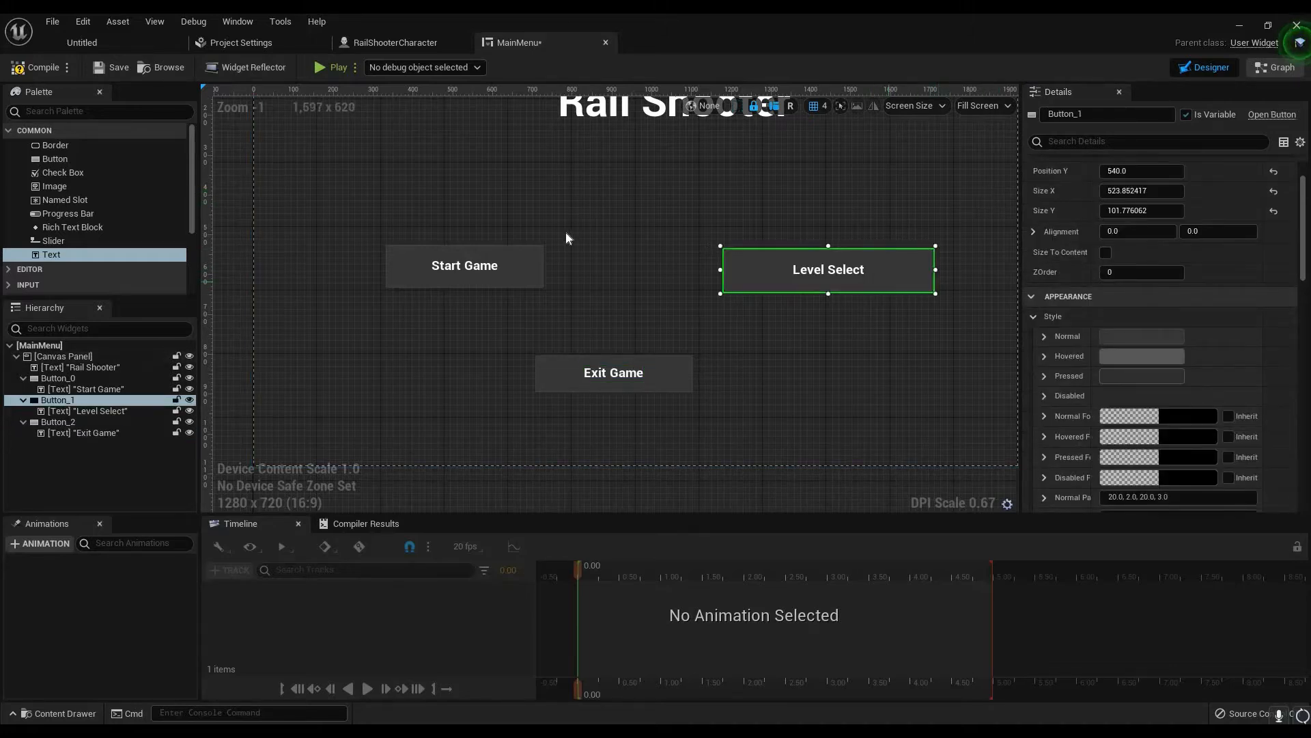
{"action": "left_click", "coordinate": [542, 266]}
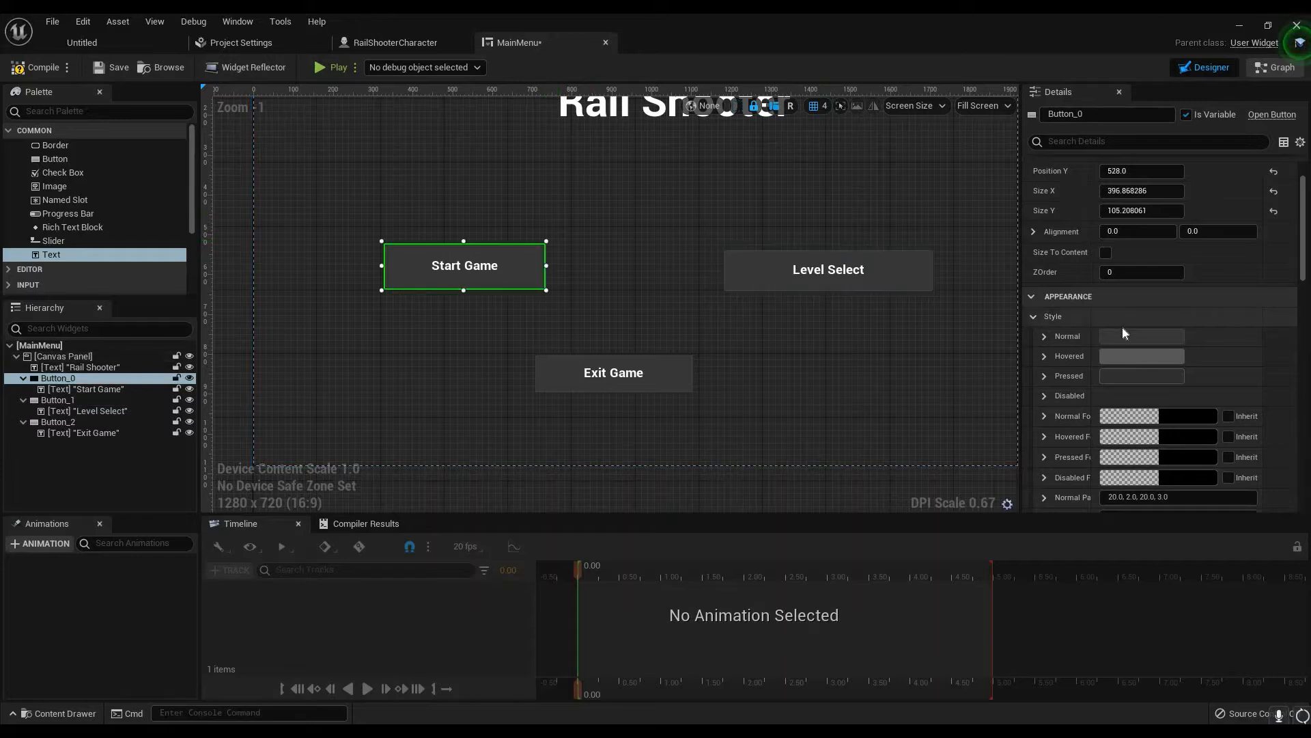
{"action": "scroll", "coordinate": [1120, 329], "scroll_direction": "down", "scroll_amount": 3}
{"action": "scroll", "coordinate": [1121, 330], "scroll_direction": "down", "scroll_amount": 15}
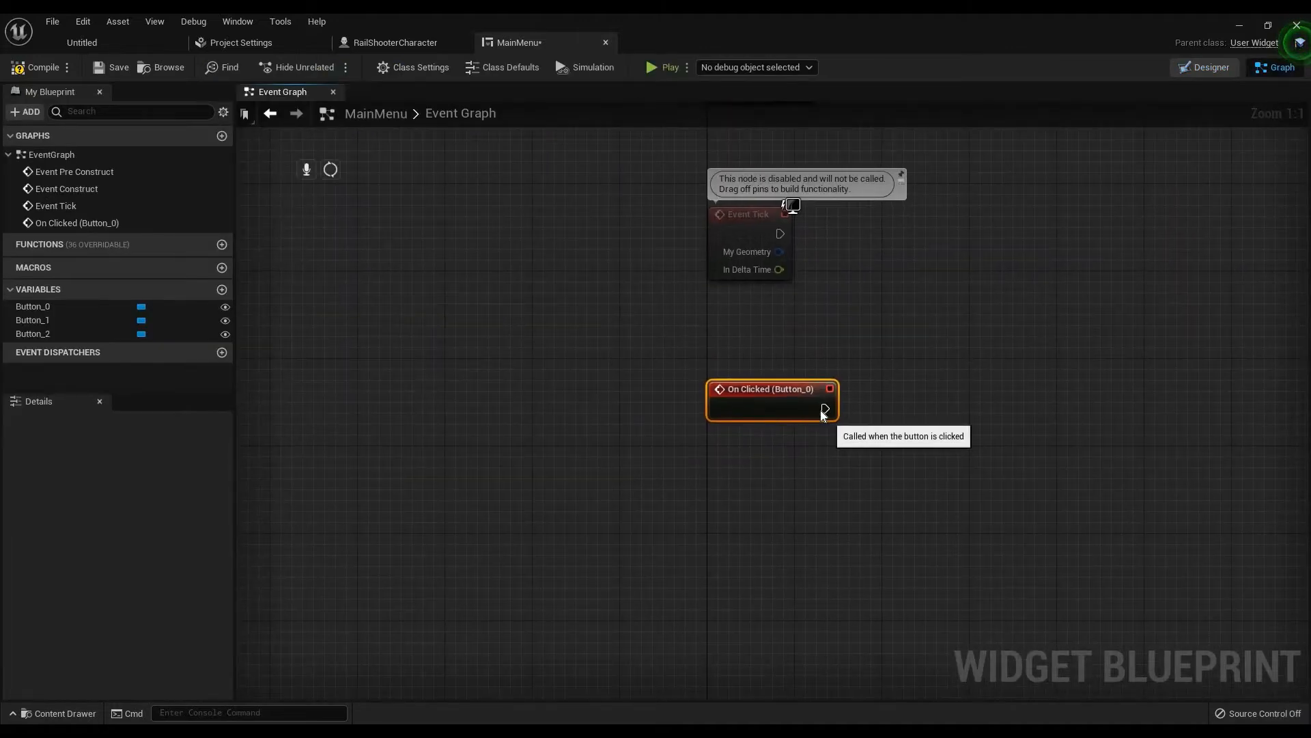
Connect an Open Level (by Name) node to the Start Game button's On Clicked event
{"action": "left_click_drag", "start_coordinate": [823, 408], "coordinate": [941, 350]}
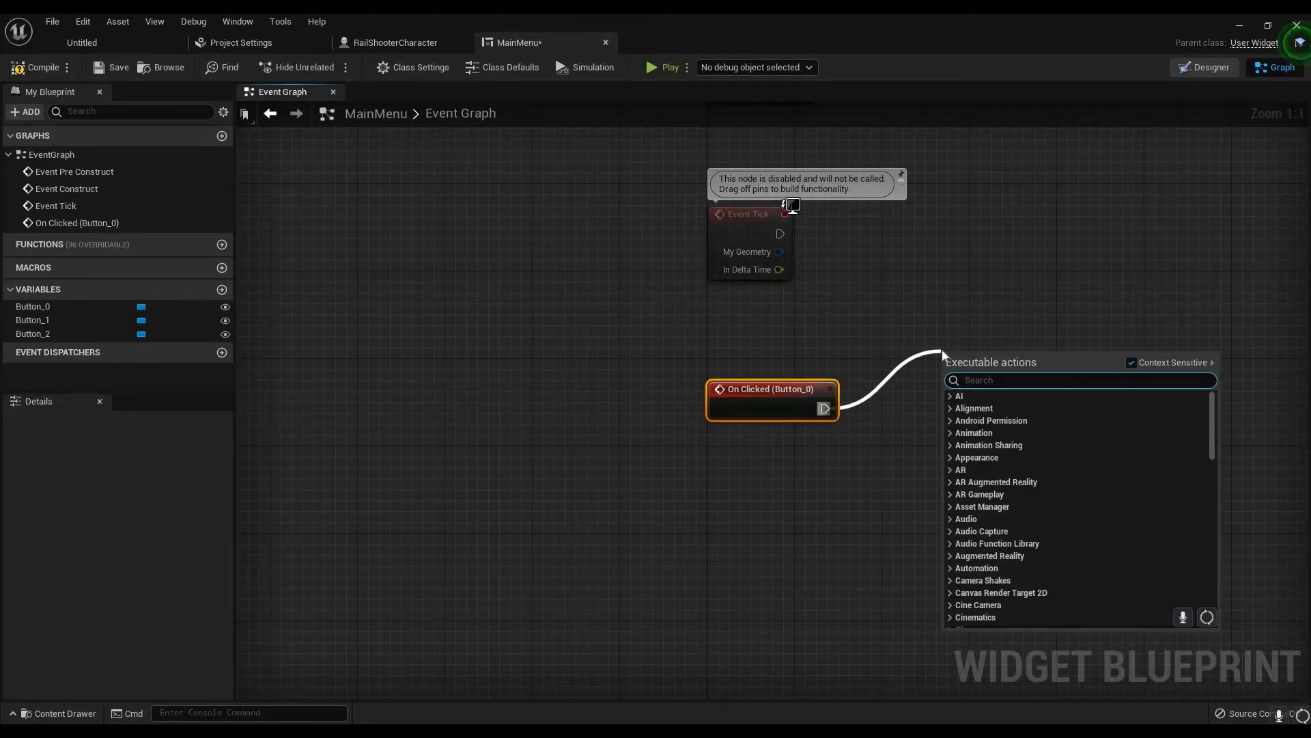
{"action": "type", "text": "open"}
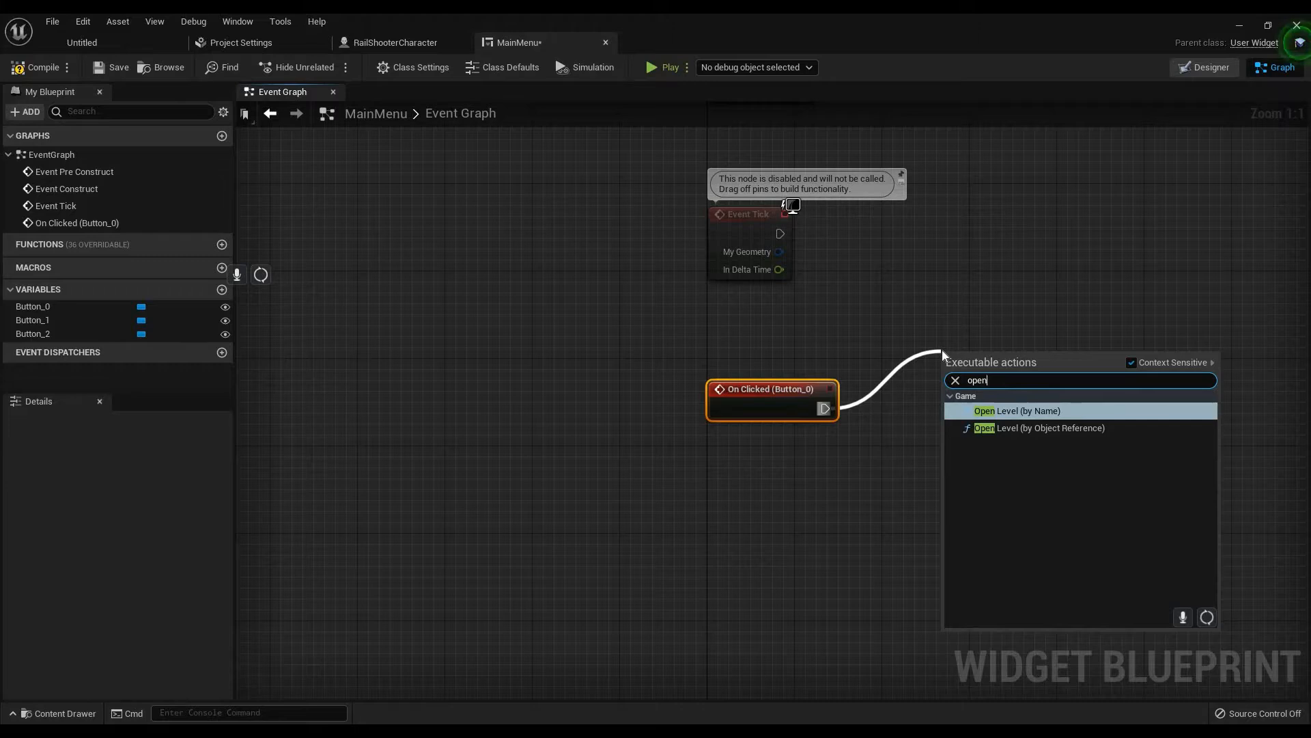
{"action": "key", "text": "Return"}
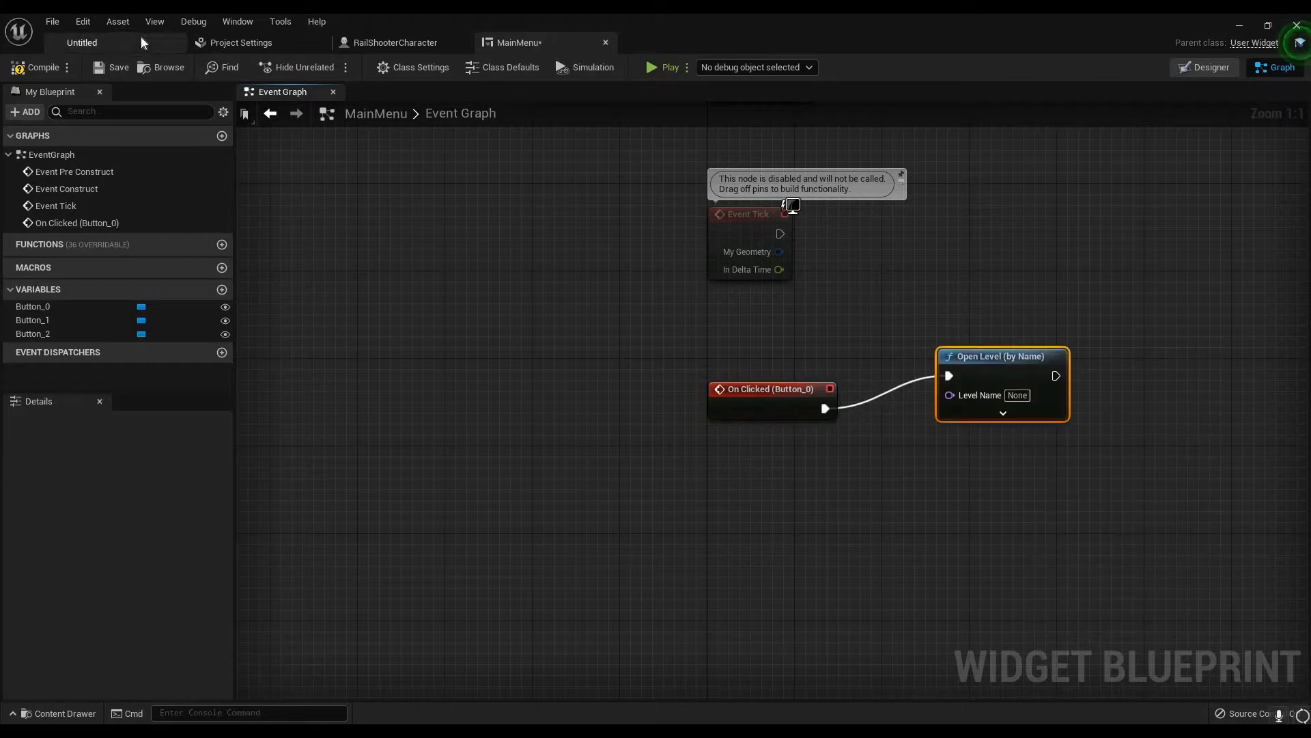
Open the GameOver widget blueprint and copy the level name "FirstPersonExampleMap" from the RestartBTN event's Open Level node
{"action": "left_click", "coordinate": [144, 42]}
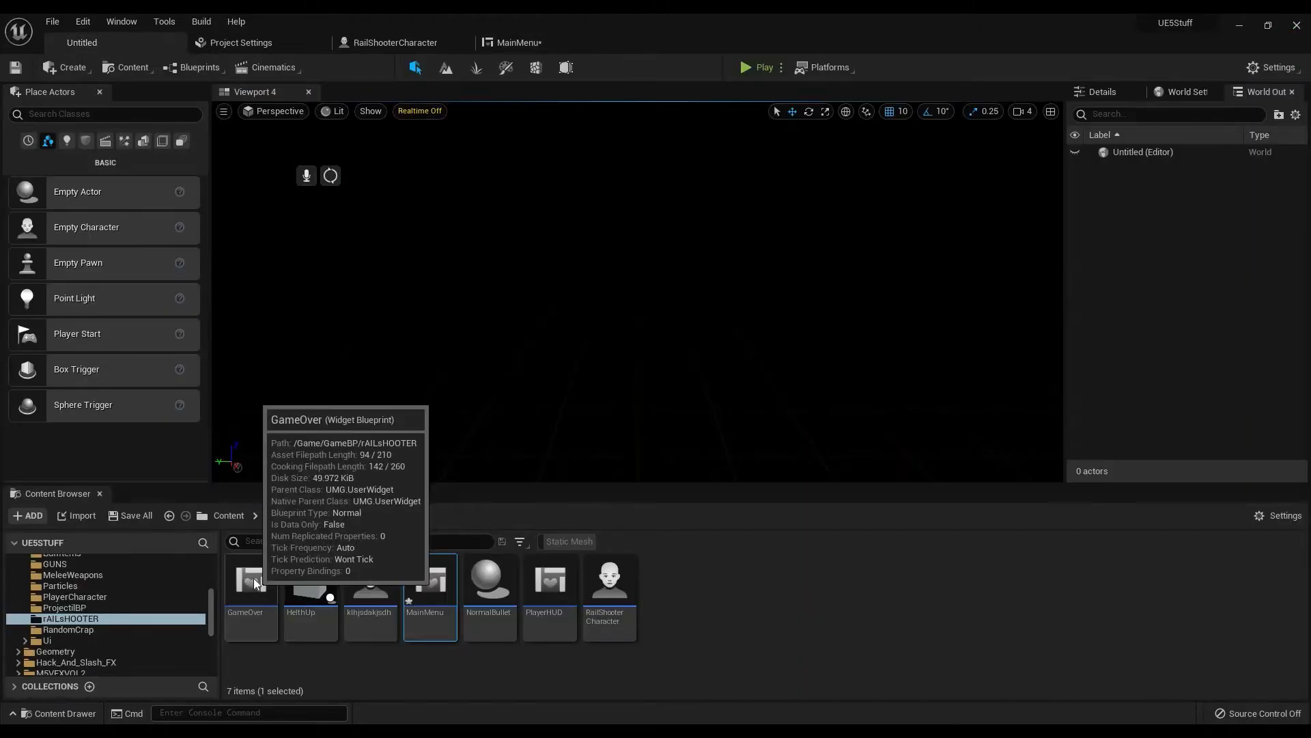
{"action": "double_click", "coordinate": [253, 578]}
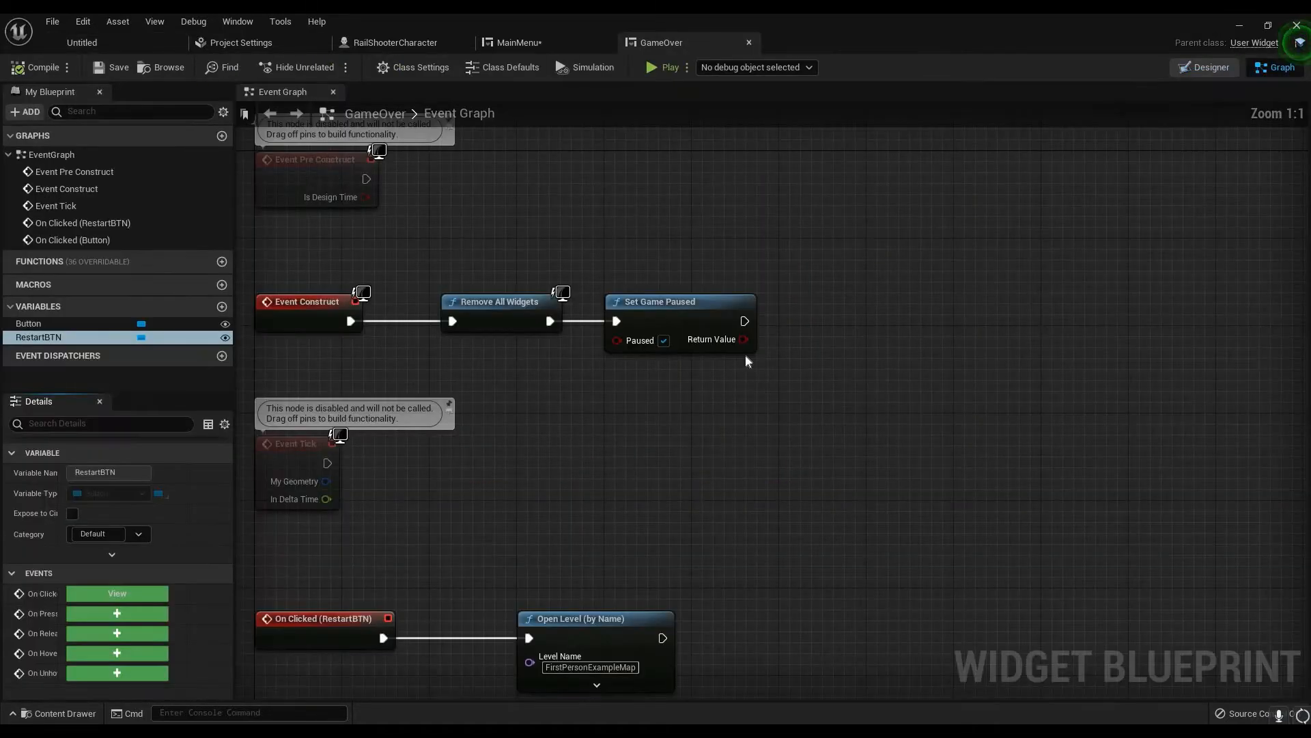
{"action": "right_click_drag", "start_coordinate": [679, 437], "coordinate": [820, 219]}
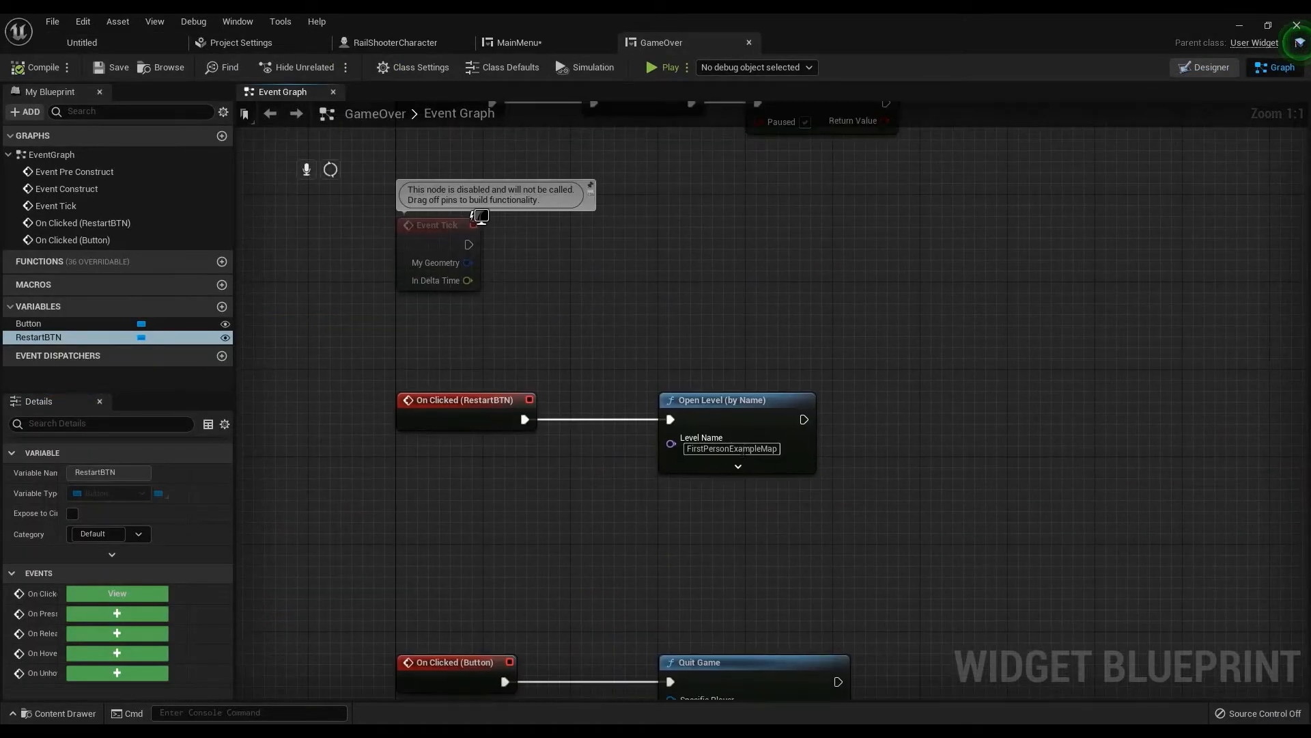
{"action": "left_click", "coordinate": [744, 447]}
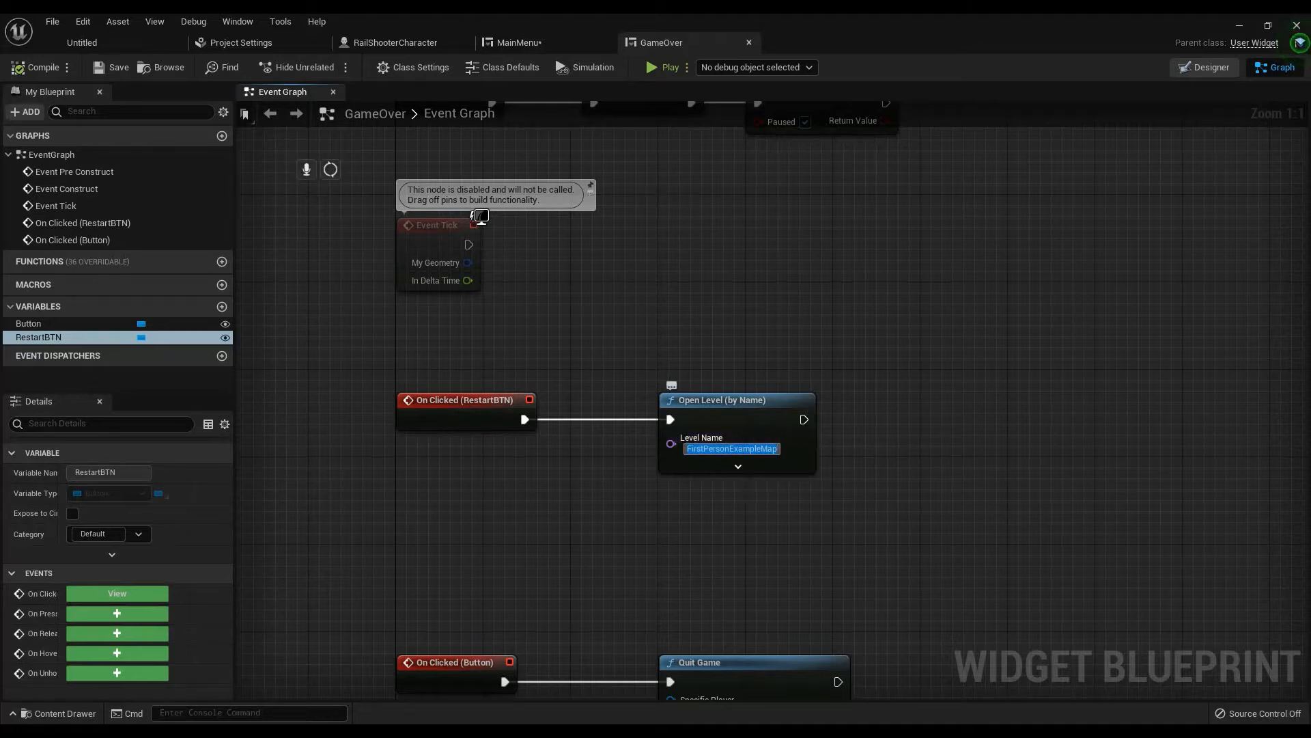
{"action": "right_click_drag", "start_coordinate": [709, 322], "coordinate": [760, 468]}
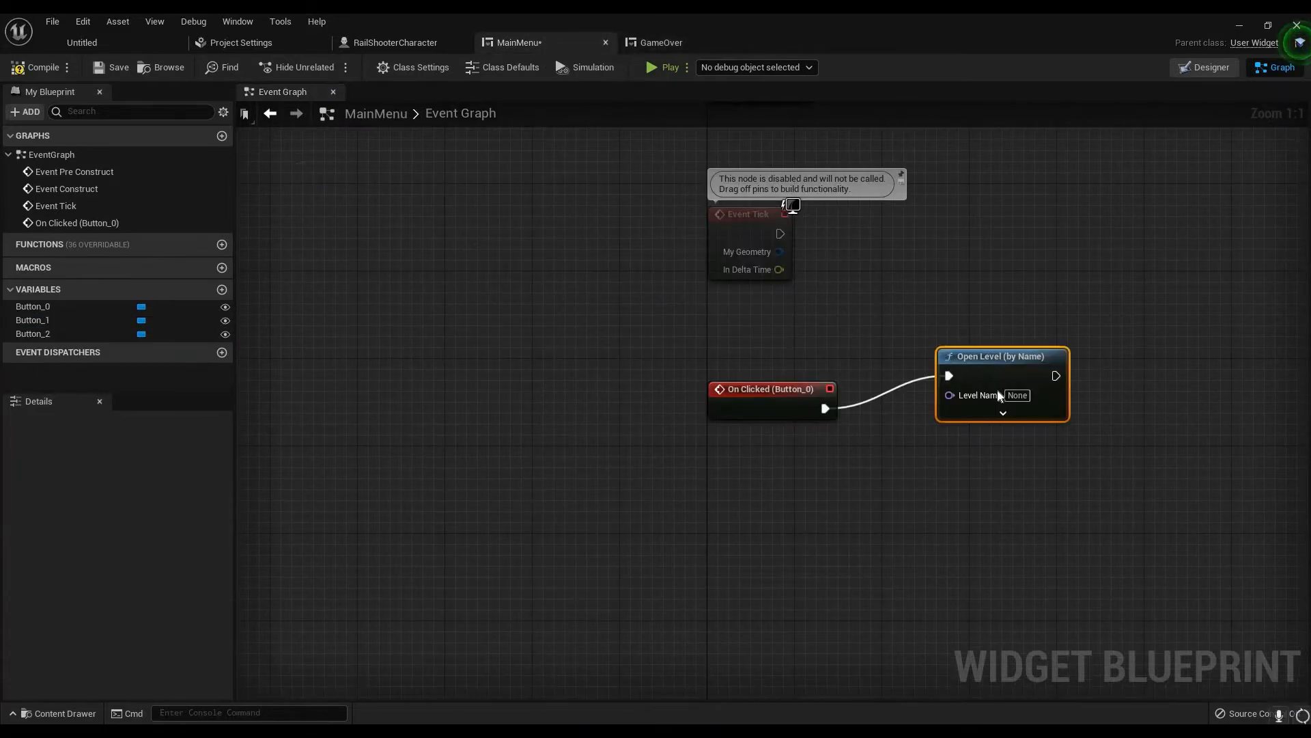
Set the Level Name of the Open Level node in the MainMenu graph to "FirstPersonExampleMap"
{"action": "right_click_drag", "start_coordinate": [939, 305], "coordinate": [810, 238]}
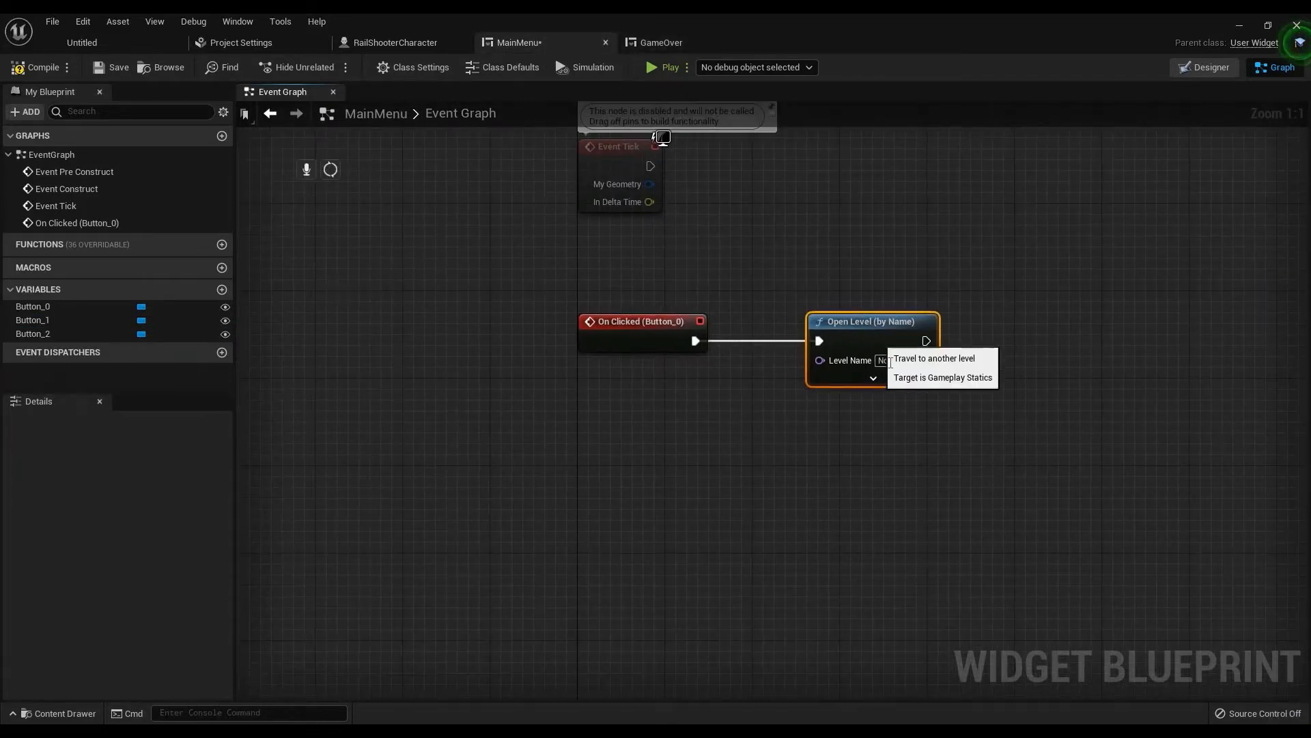
{"action": "left_click", "coordinate": [891, 359]}
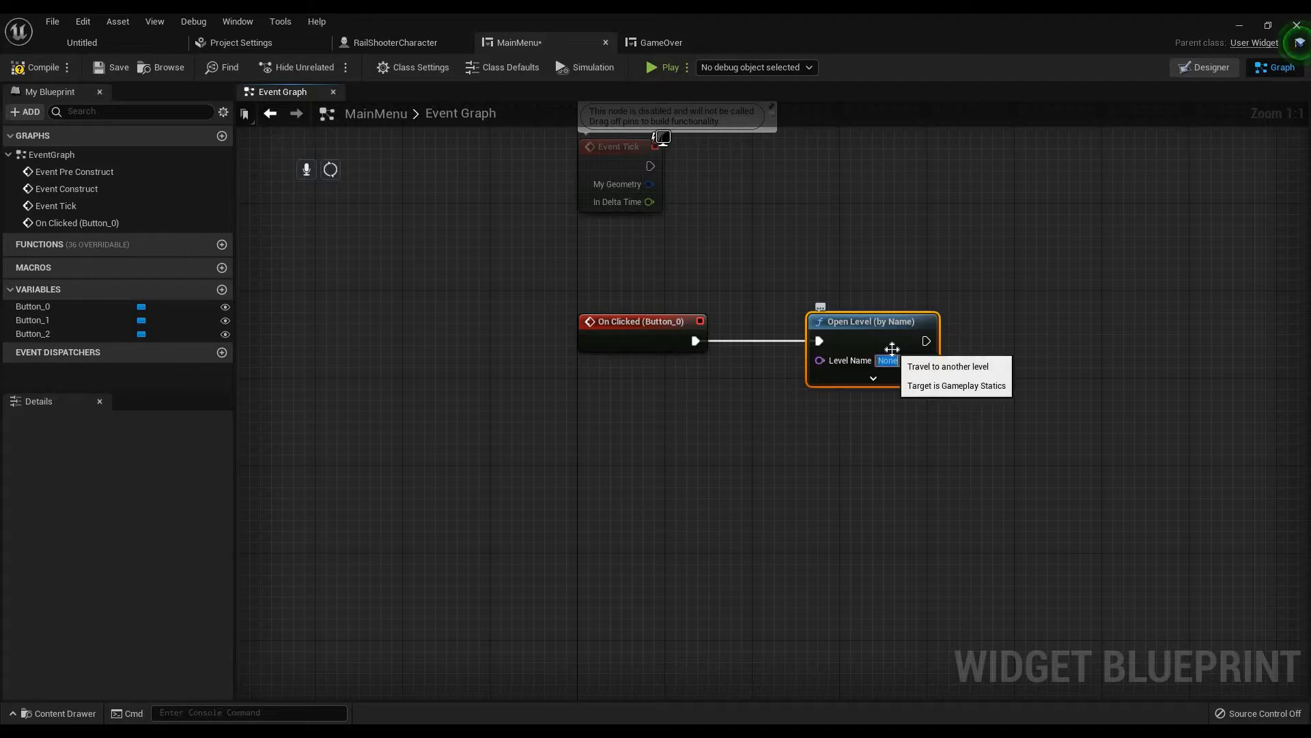
{"action": "key", "text": "ctrl+v"}
{"action": "key", "text": "Return"}
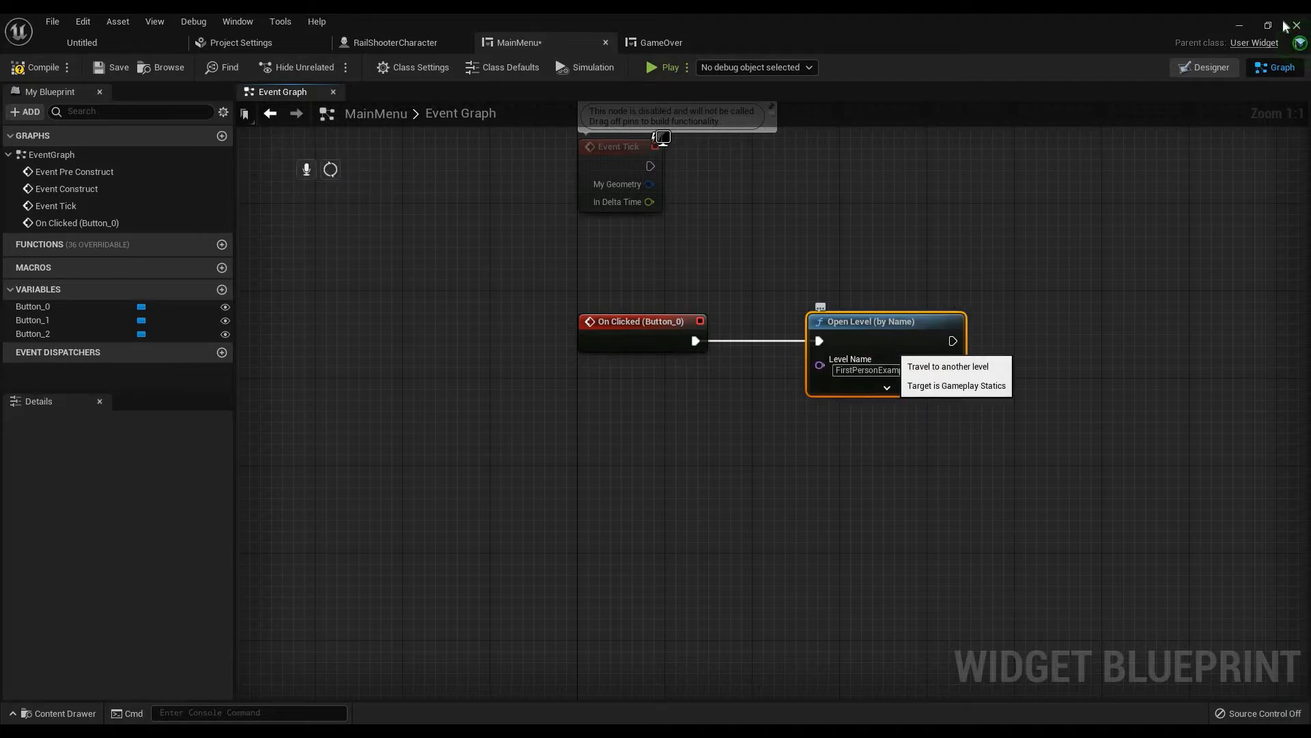
Add an On Pressed event for the Exit Game button in the MainMenu widget
{"action": "left_click", "coordinate": [1204, 67]}
{"action": "left_click", "coordinate": [604, 404]}
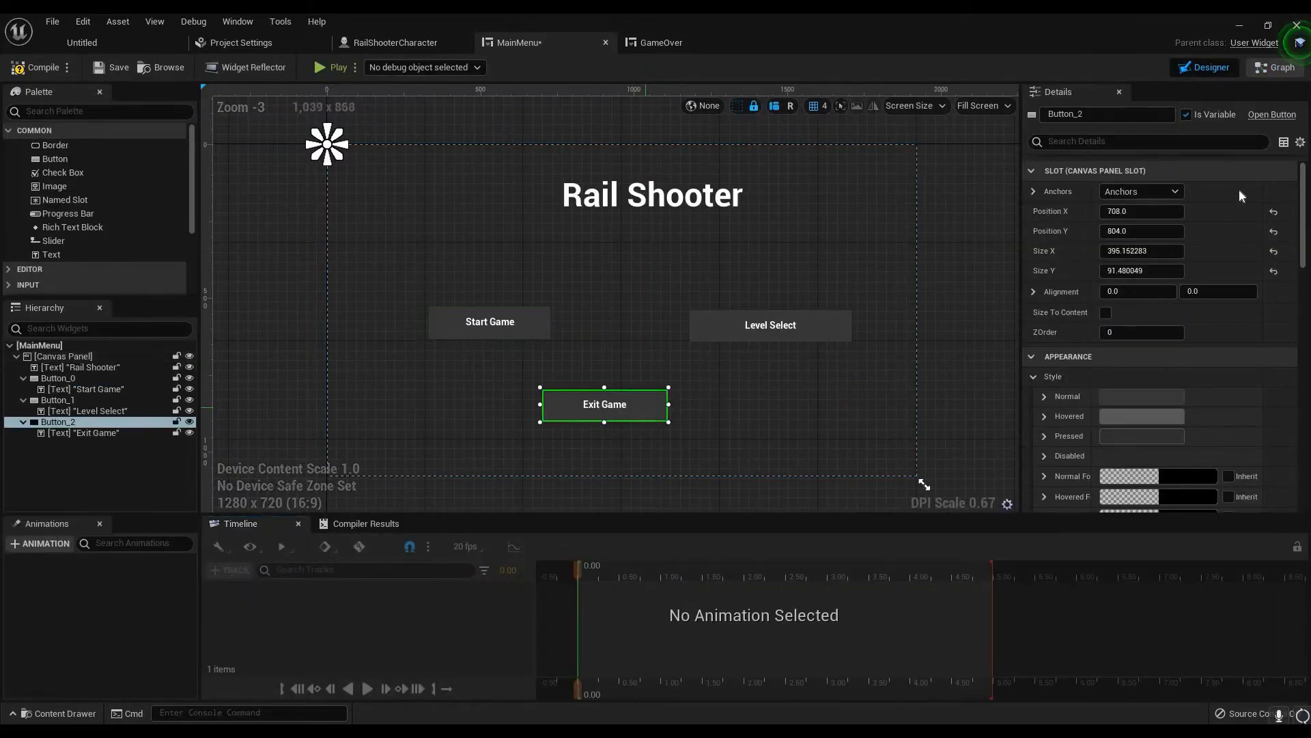
{"action": "scroll", "coordinate": [1184, 283], "scroll_direction": "down", "scroll_amount": 10}
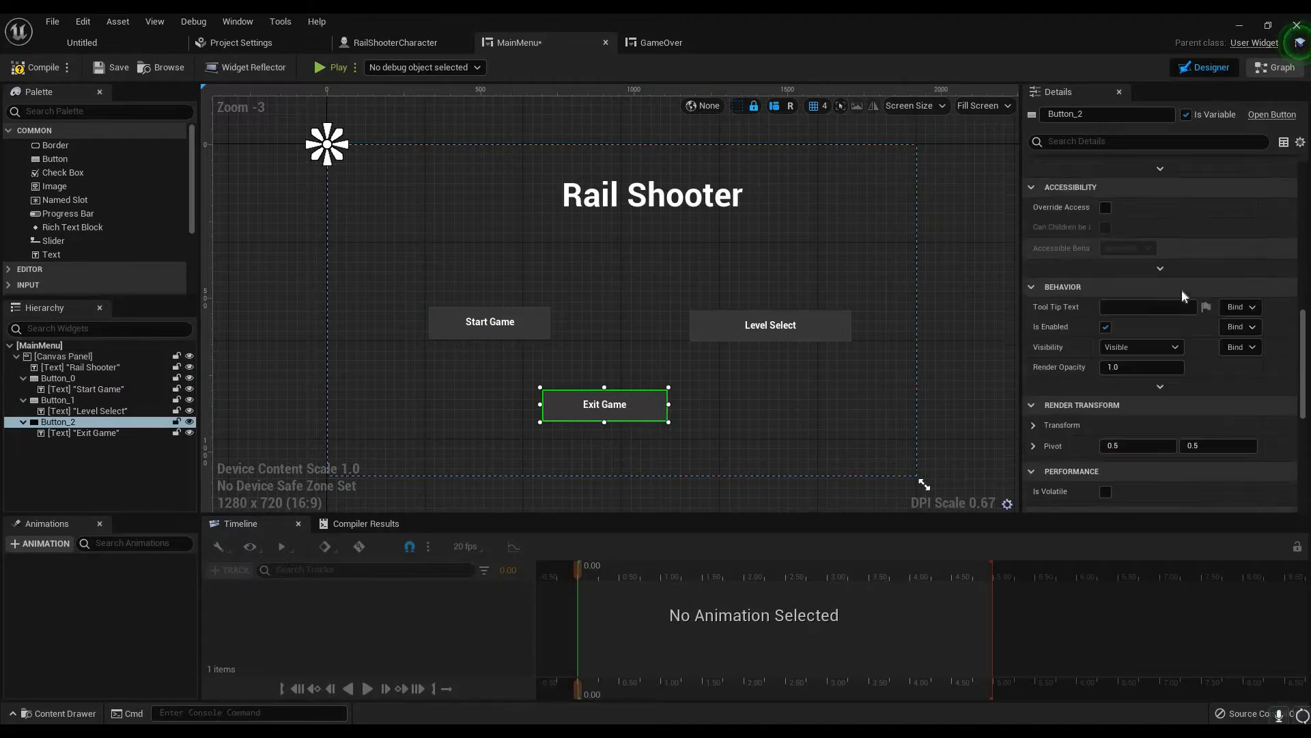
{"action": "scroll", "coordinate": [1174, 344], "scroll_direction": "down", "scroll_amount": 5}
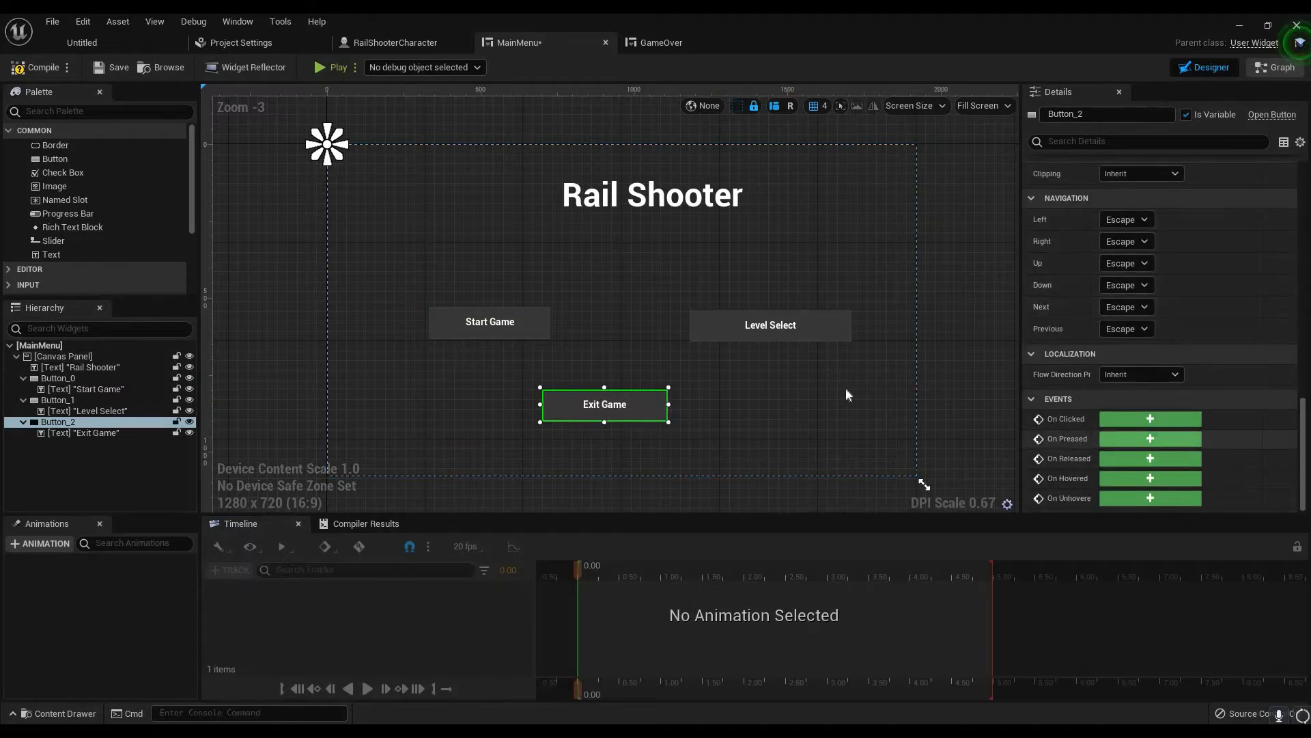
{"action": "left_click", "coordinate": [1154, 439]}
Connect a Quit Game node to the Exit Game button's On Pressed event
{"action": "left_click_drag", "start_coordinate": [819, 415], "coordinate": [948, 380]}
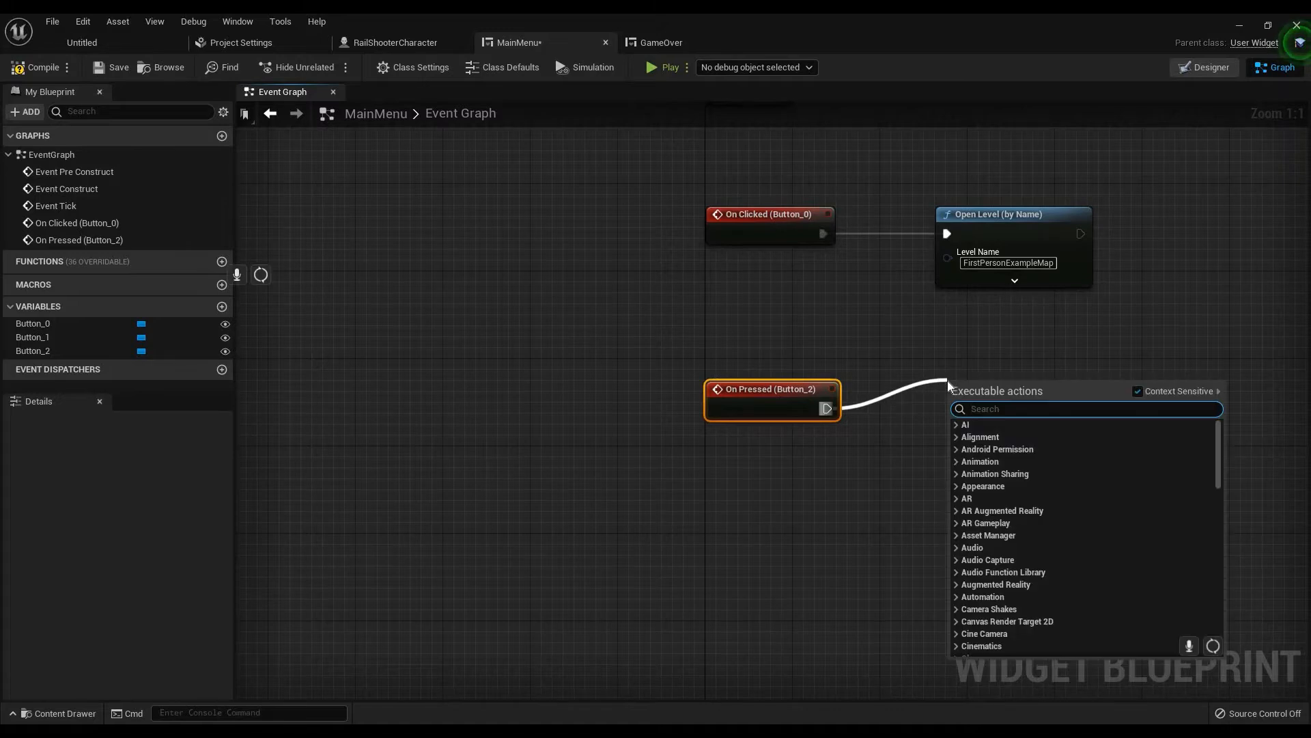
{"action": "type", "text": "quit"}
{"action": "key", "text": "Return"}
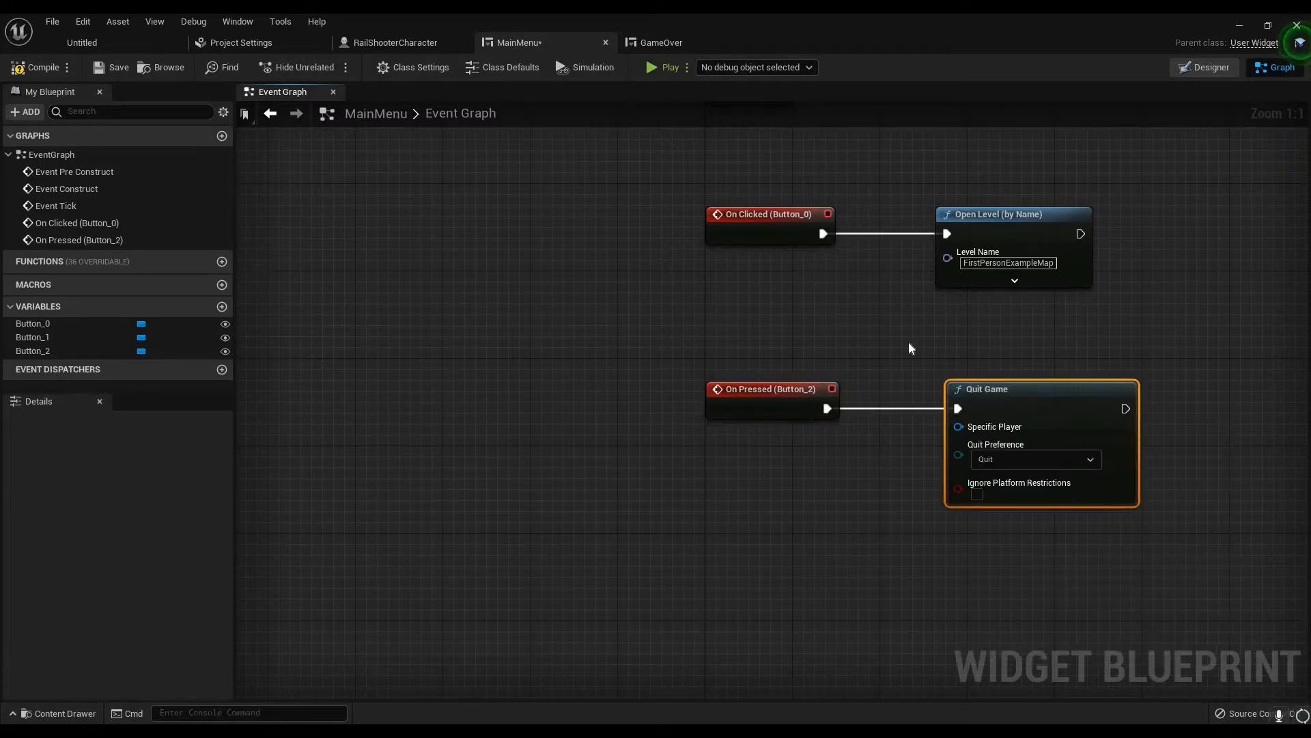
{"action": "left_click", "coordinate": [715, 301]}
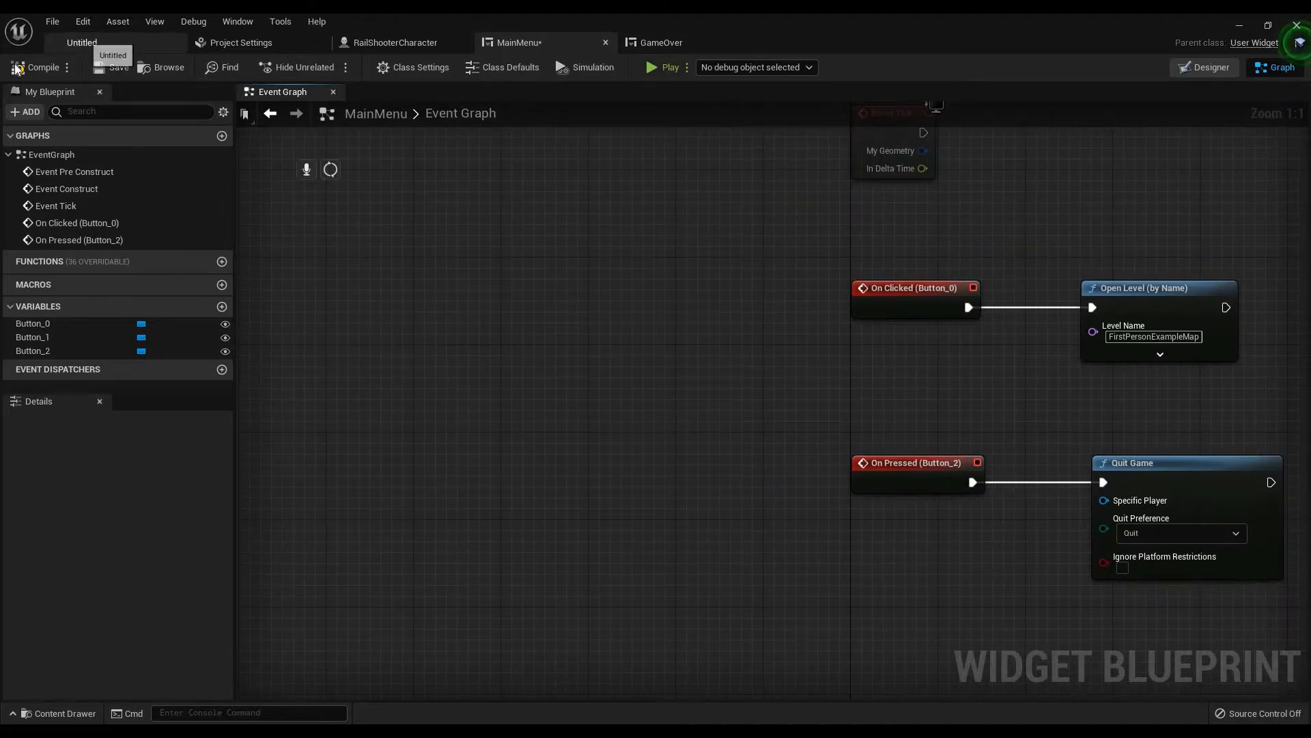
Open the Project Settings and search all settings for "defaul" to examine the default modes and maps
{"action": "left_click", "coordinate": [124, 45]}
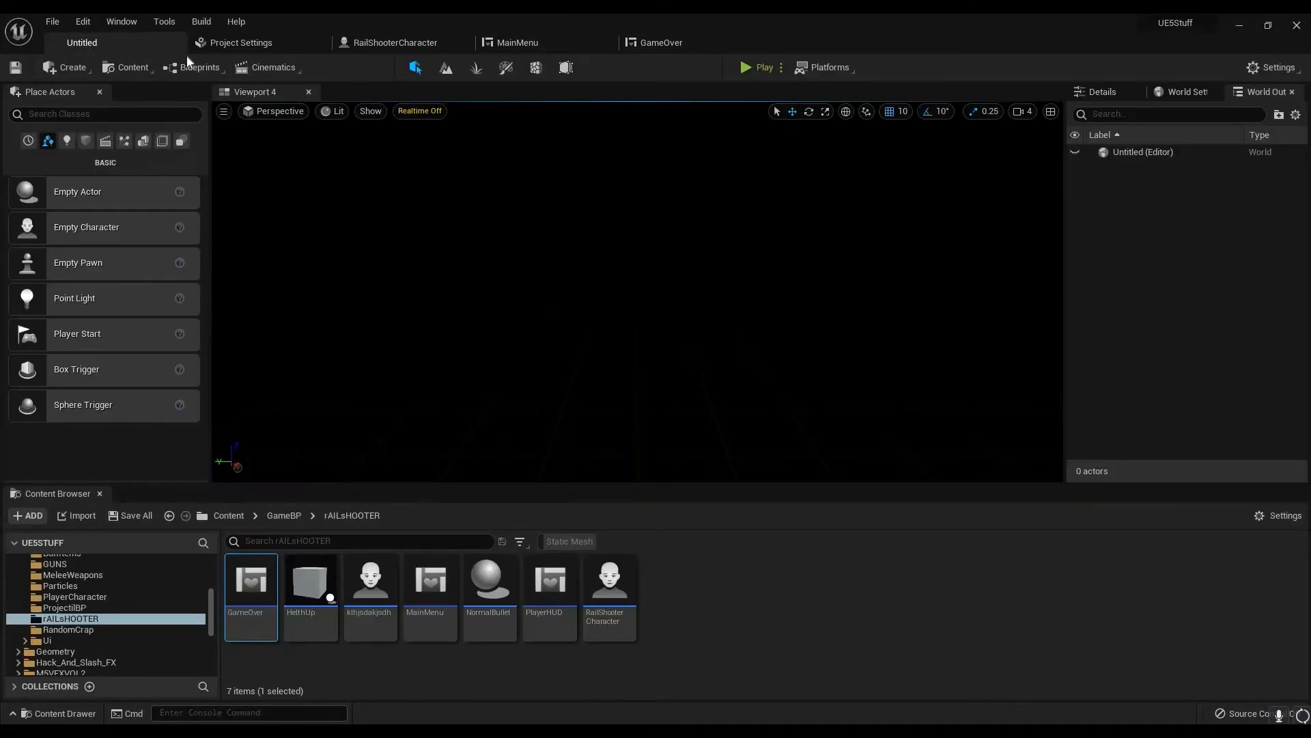
{"action": "left_click", "coordinate": [52, 21]}
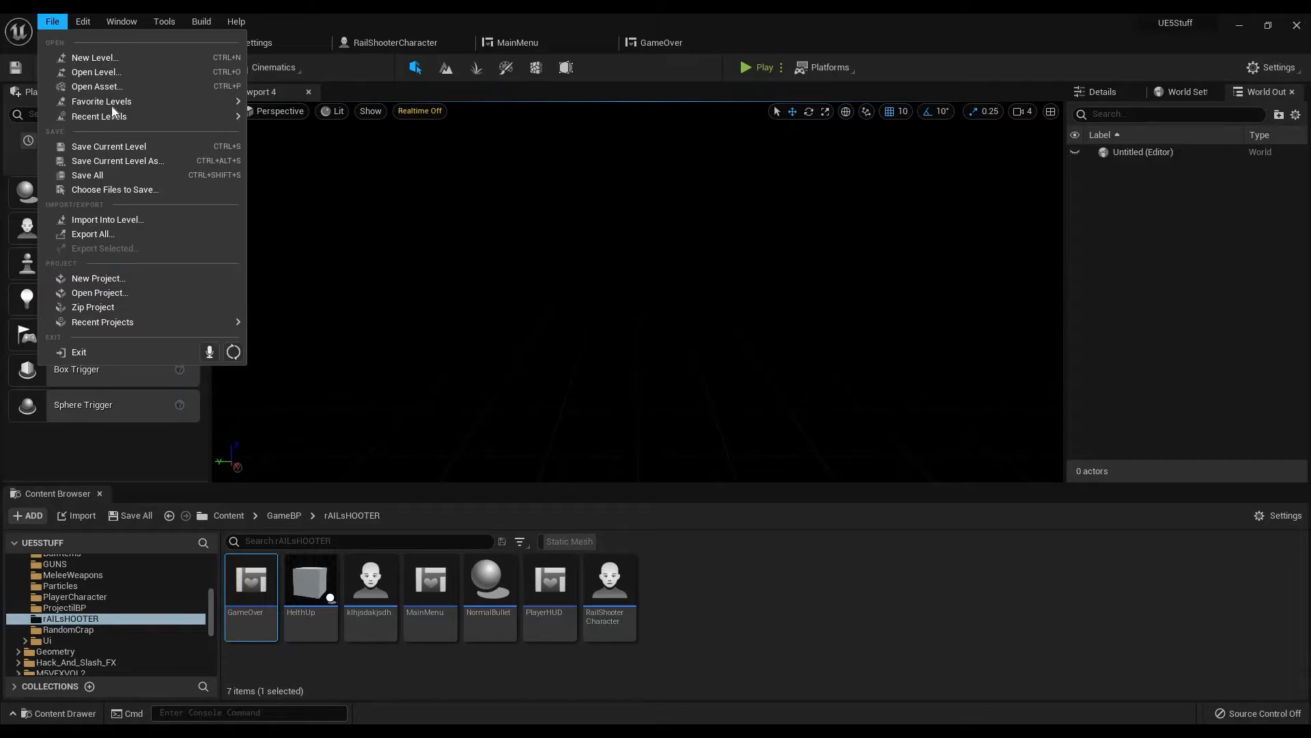
{"action": "mouse_move", "coordinate": [85, 21]}
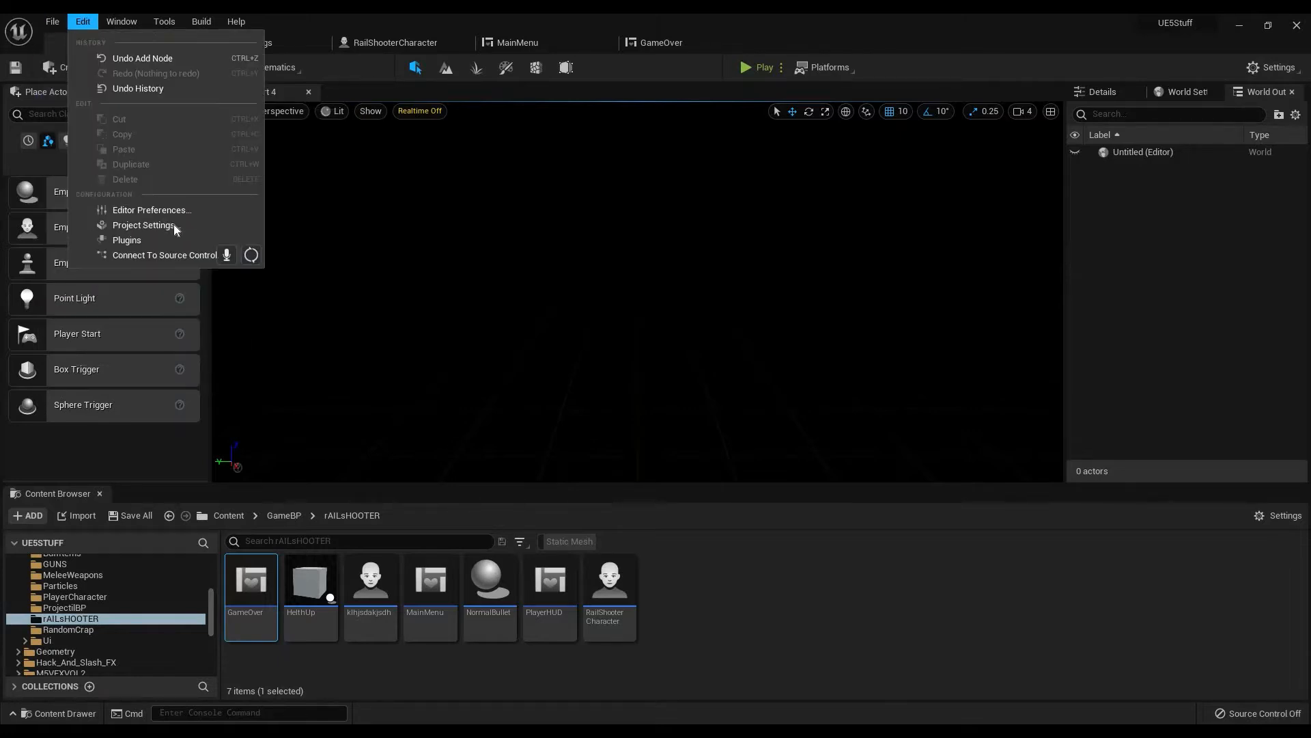
{"action": "left_click", "coordinate": [211, 221]}
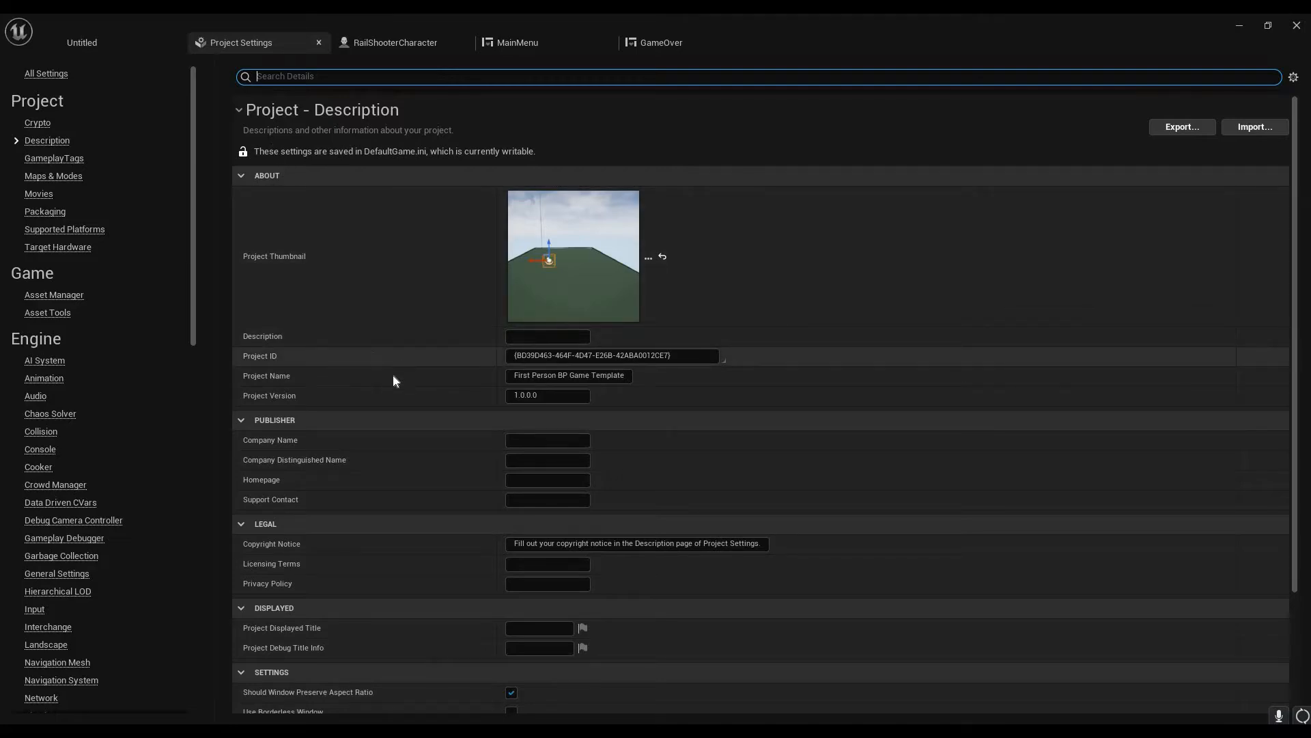
{"action": "scroll", "coordinate": [391, 391], "scroll_direction": "down", "scroll_amount": 1}
{"action": "scroll", "coordinate": [390, 393], "scroll_direction": "down", "scroll_amount": 4}
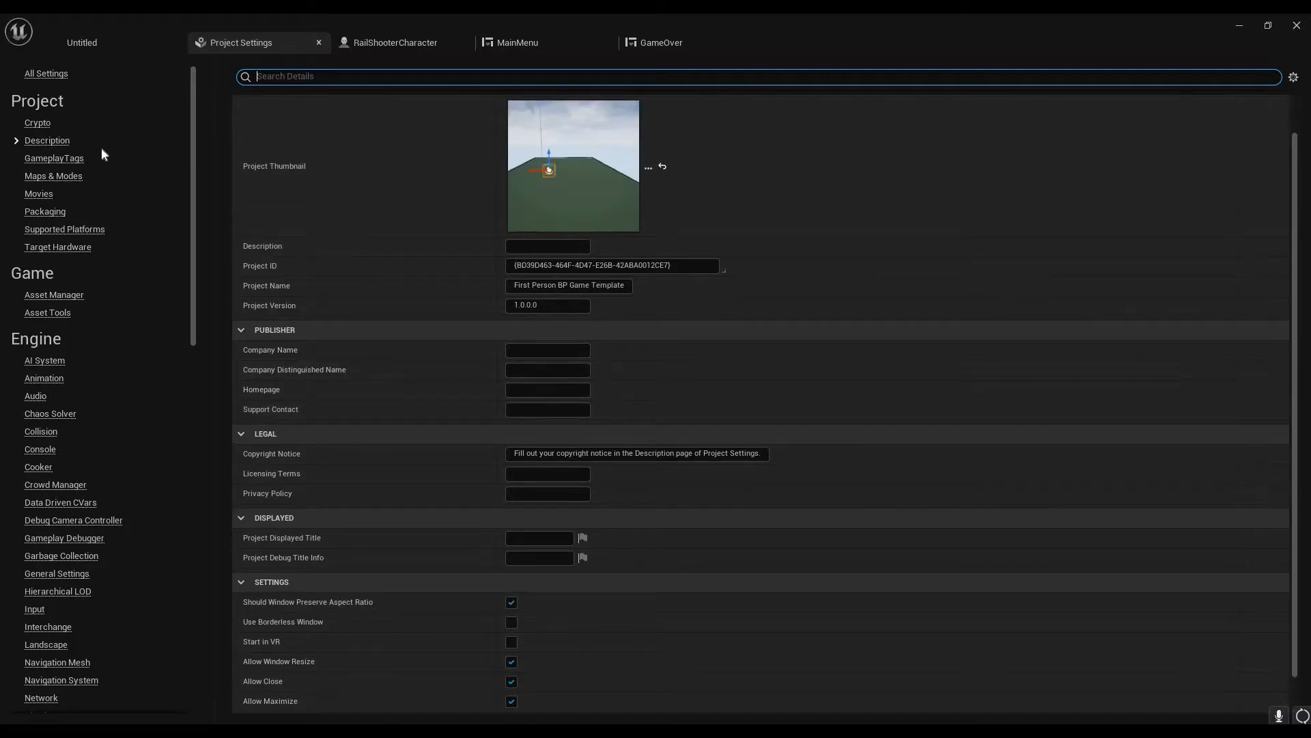
{"action": "left_click", "coordinate": [37, 123]}
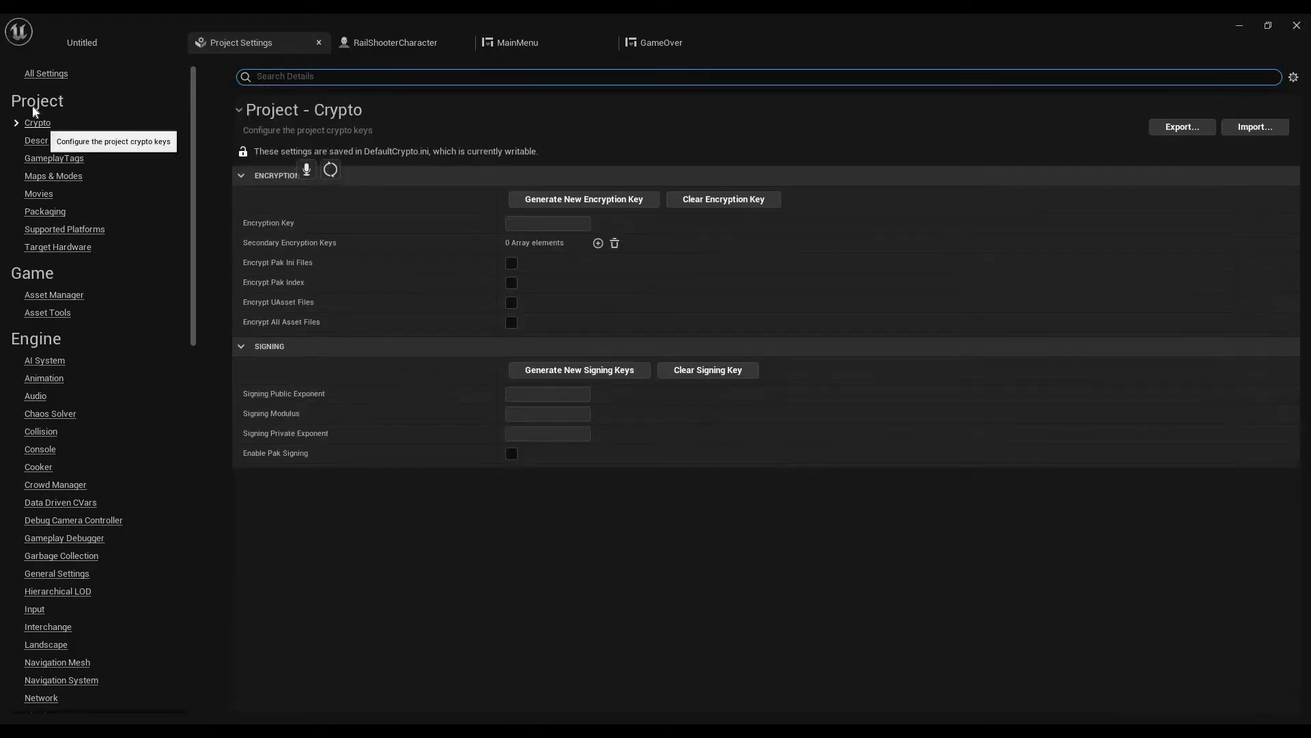
{"action": "left_click", "coordinate": [60, 74]}
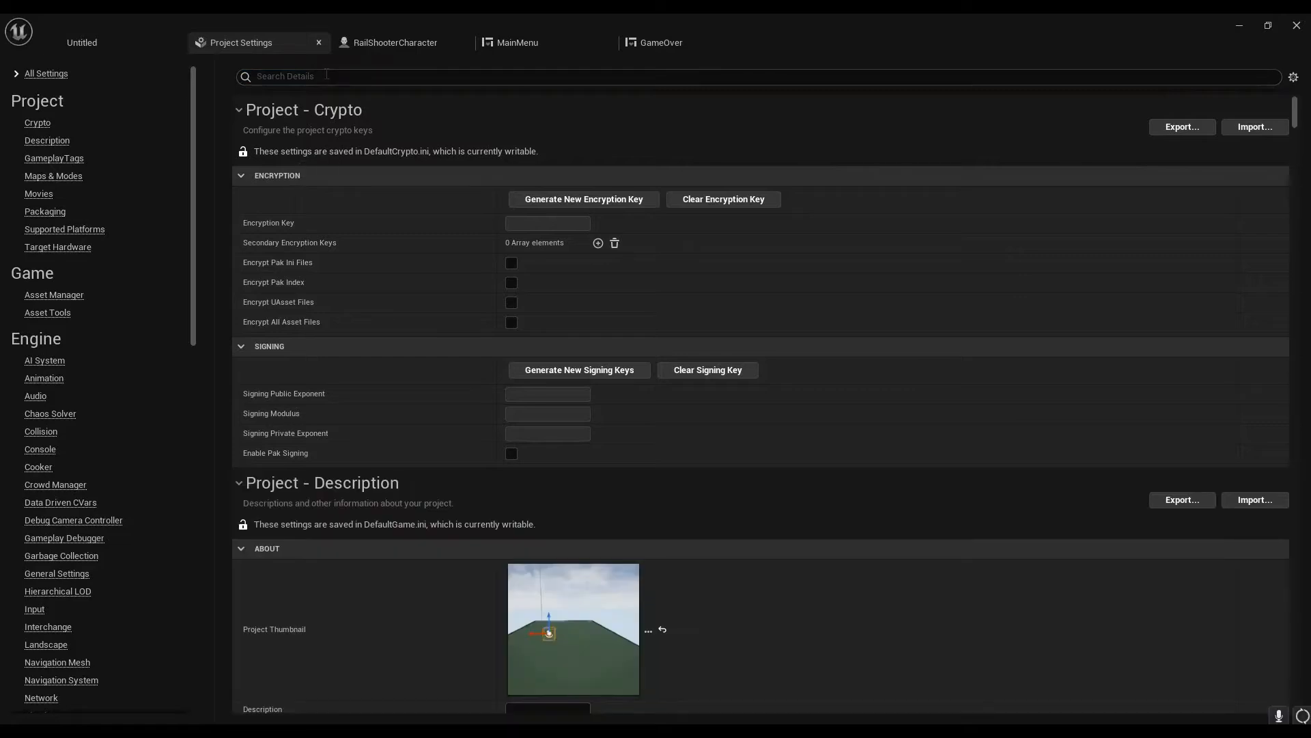
{"action": "left_click", "coordinate": [326, 74]}
{"action": "type", "text": "defaul"}
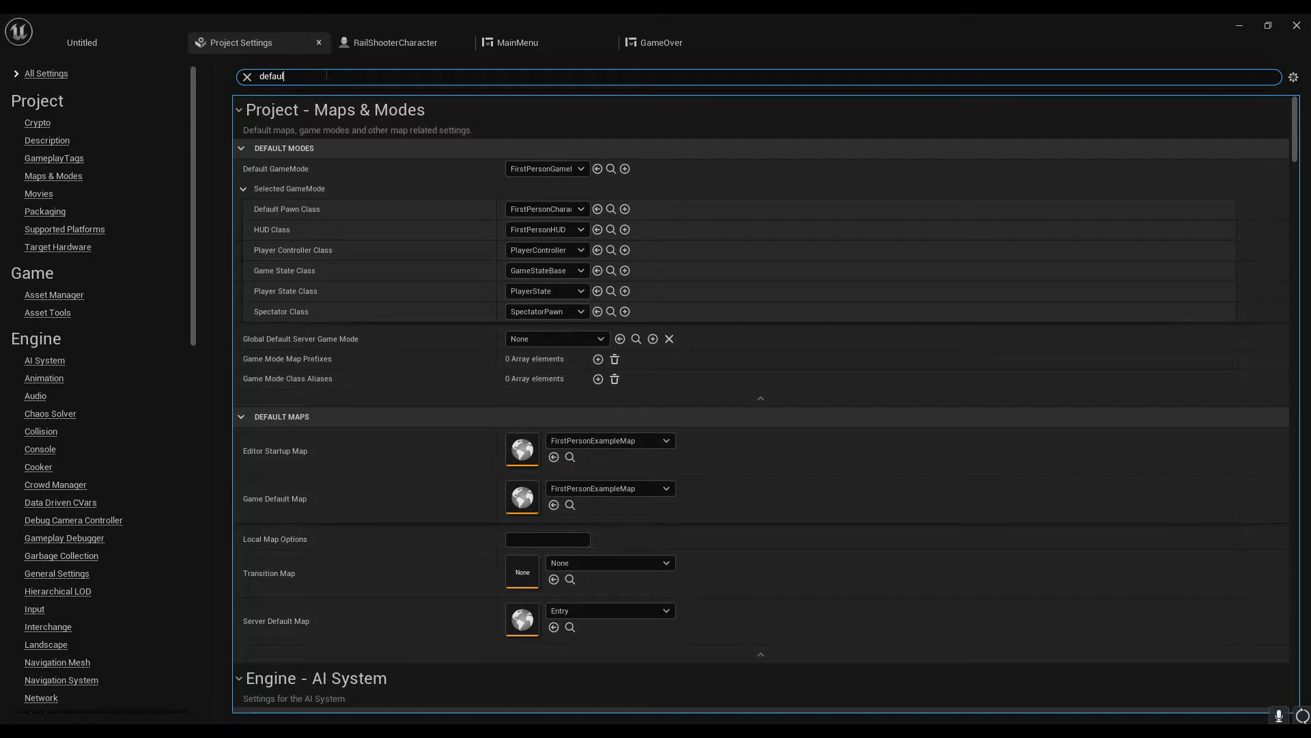
Return to the untitled level and open its Level Blueprint
{"action": "left_click", "coordinate": [100, 38]}
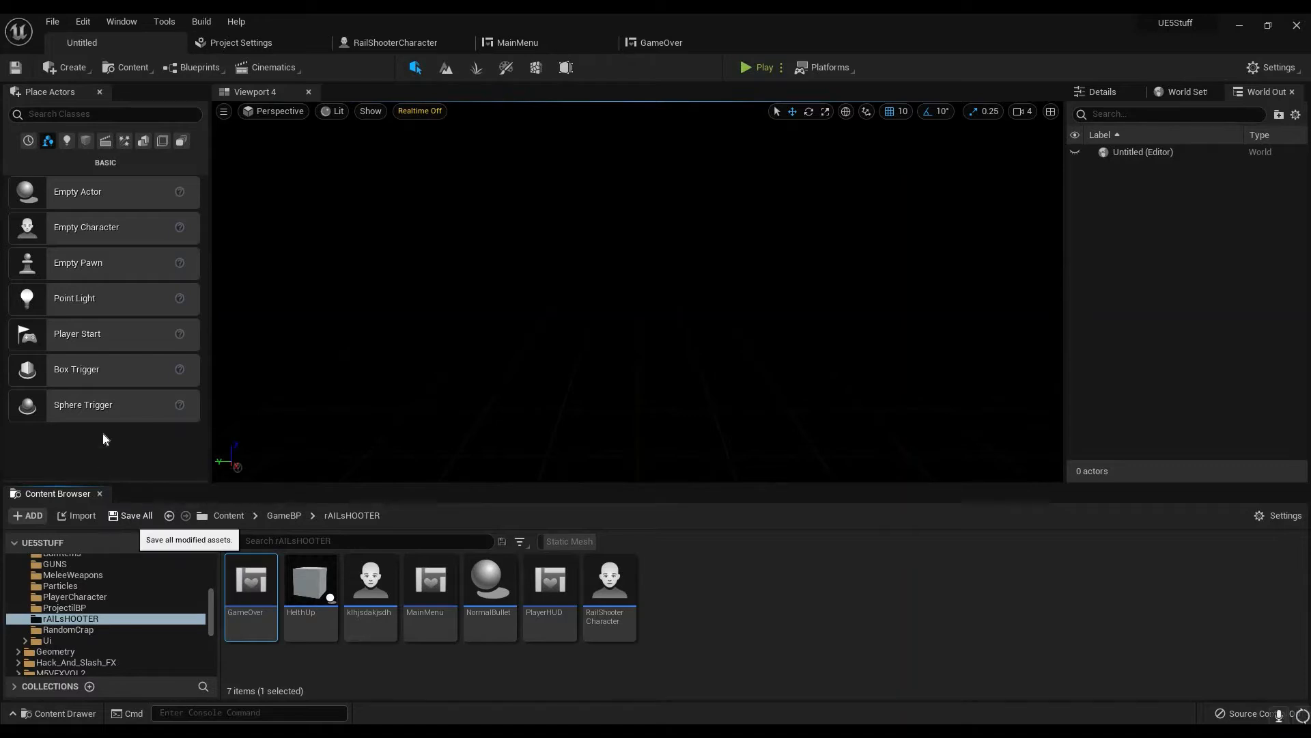
{"action": "left_click", "coordinate": [473, 90]}
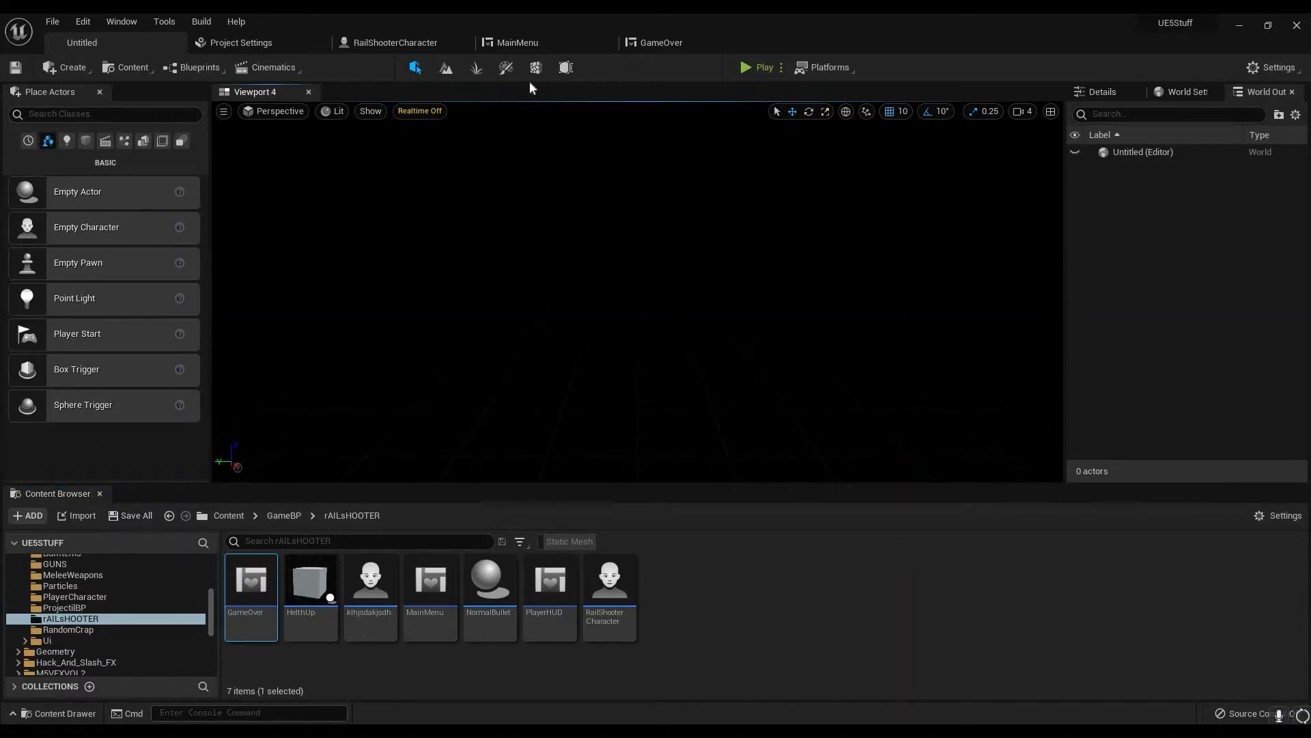
{"action": "left_click", "coordinate": [193, 68]}
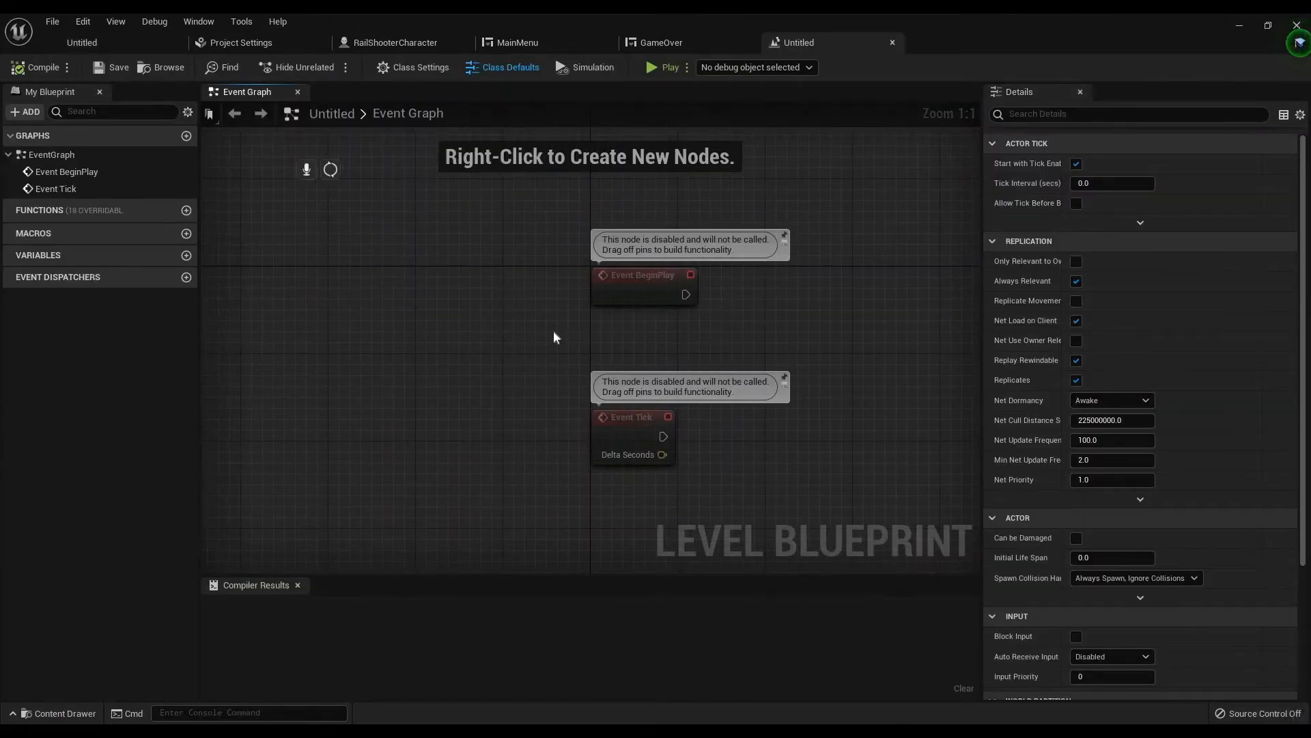
Connect a Set Game Paused node to Event BeginPlay in the Level Blueprint
{"action": "right_click_drag", "start_coordinate": [589, 319], "coordinate": [556, 325]}
{"action": "right_click", "coordinate": [555, 333]}
{"action": "left_click", "coordinate": [547, 319]}
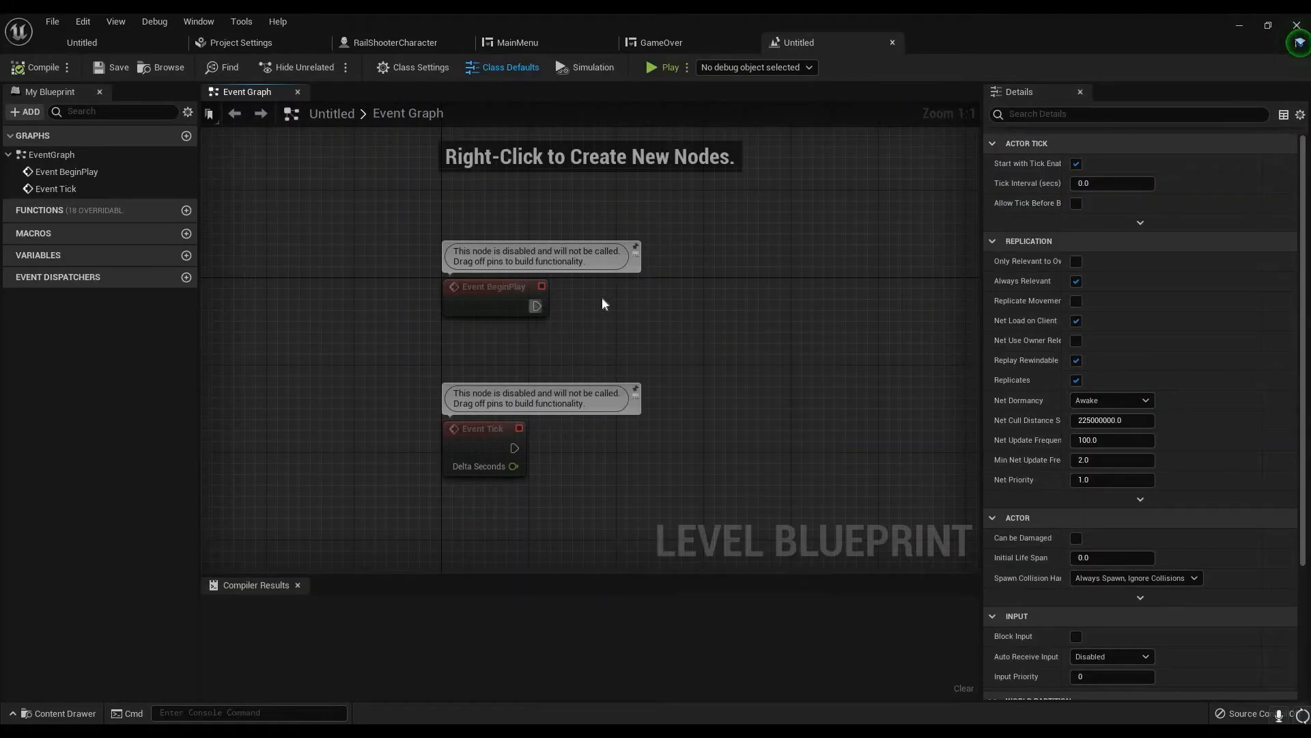
{"action": "left_click_drag", "start_coordinate": [537, 306], "coordinate": [694, 290]}
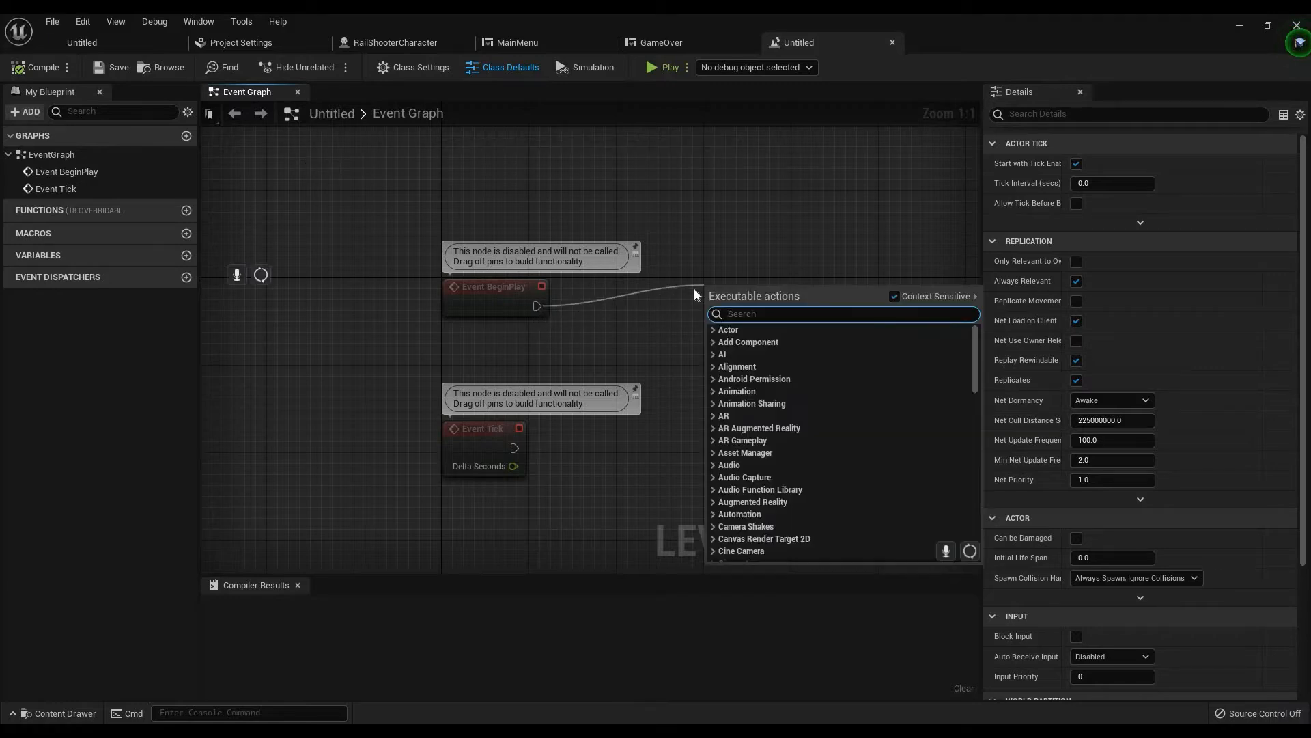
{"action": "type", "text": "set game pa"}
{"action": "key", "text": "Return"}
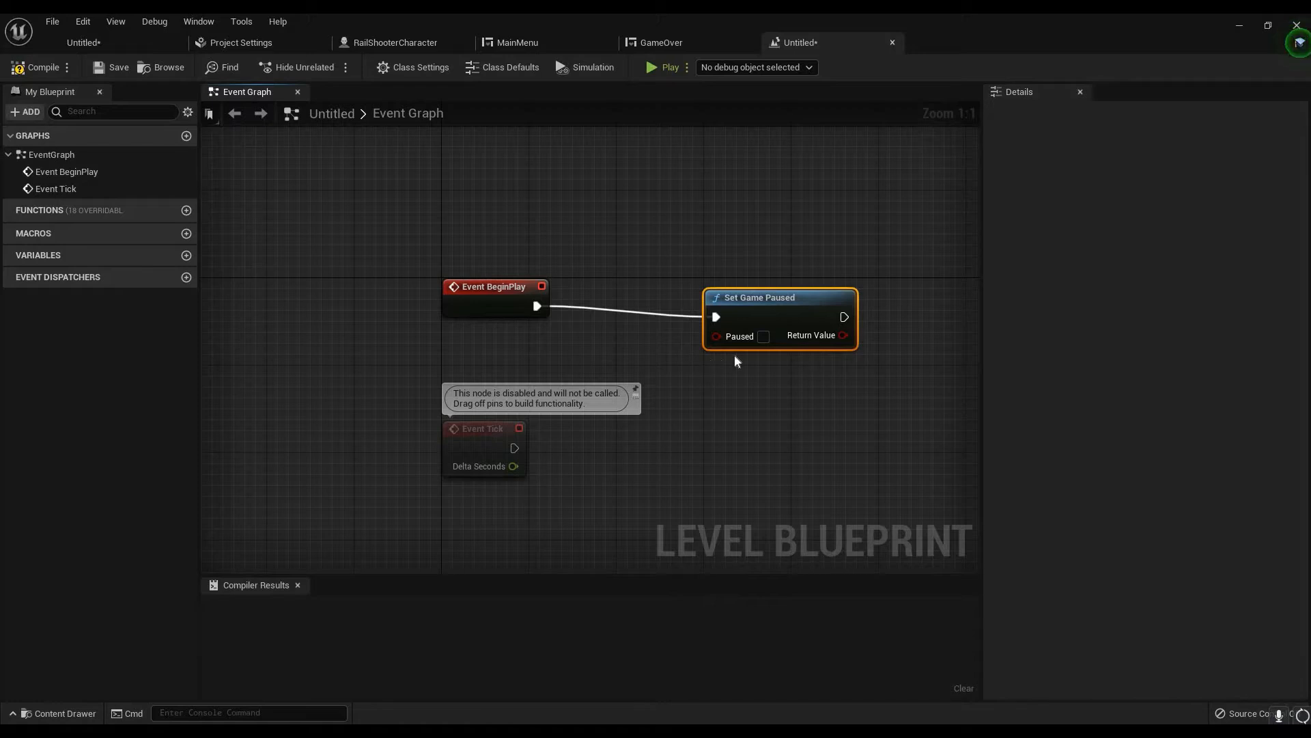
Enable Paused on the Set Game Paused node and align the node with Event BeginPlay
{"action": "left_click", "coordinate": [763, 341]}
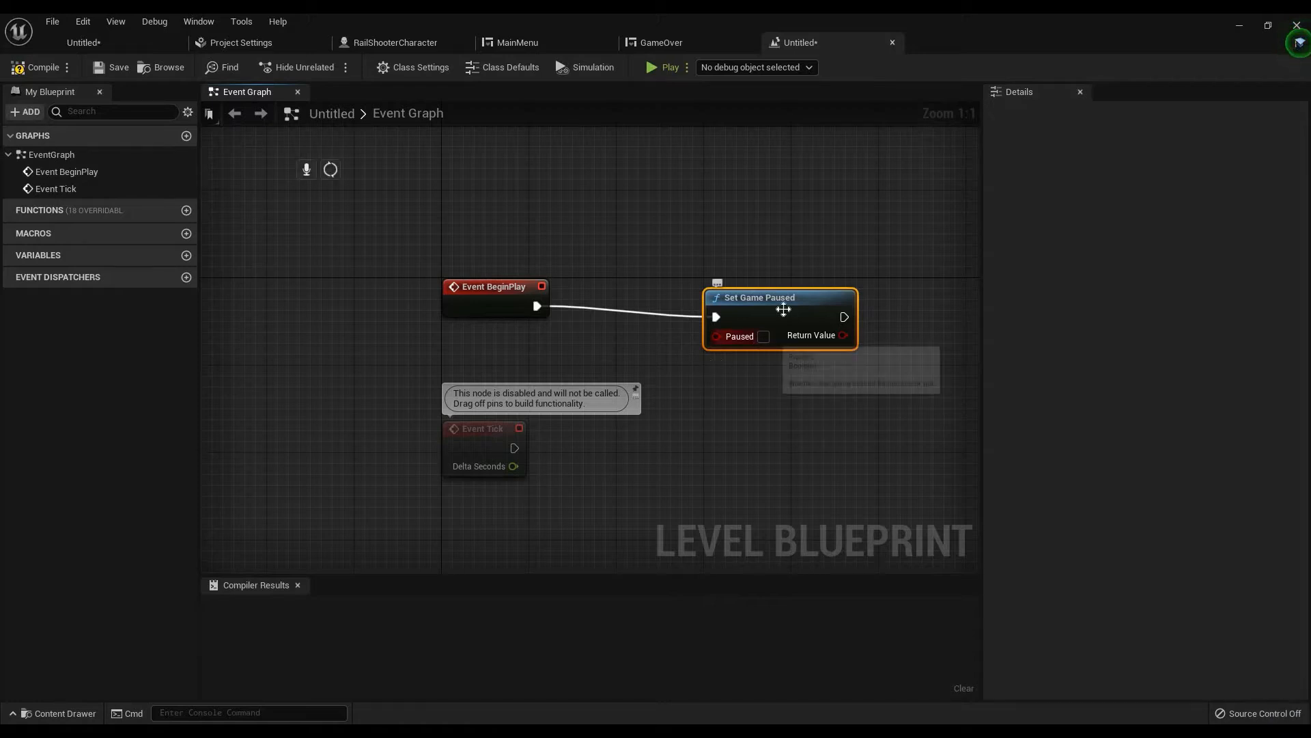
{"action": "left_click_drag", "start_coordinate": [786, 301], "coordinate": [785, 290]}
{"action": "left_click", "coordinate": [645, 285]}
Add a Get Player Controller node to the Level Blueprint's event graph
{"action": "right_click_drag", "start_coordinate": [867, 392], "coordinate": [676, 347]}
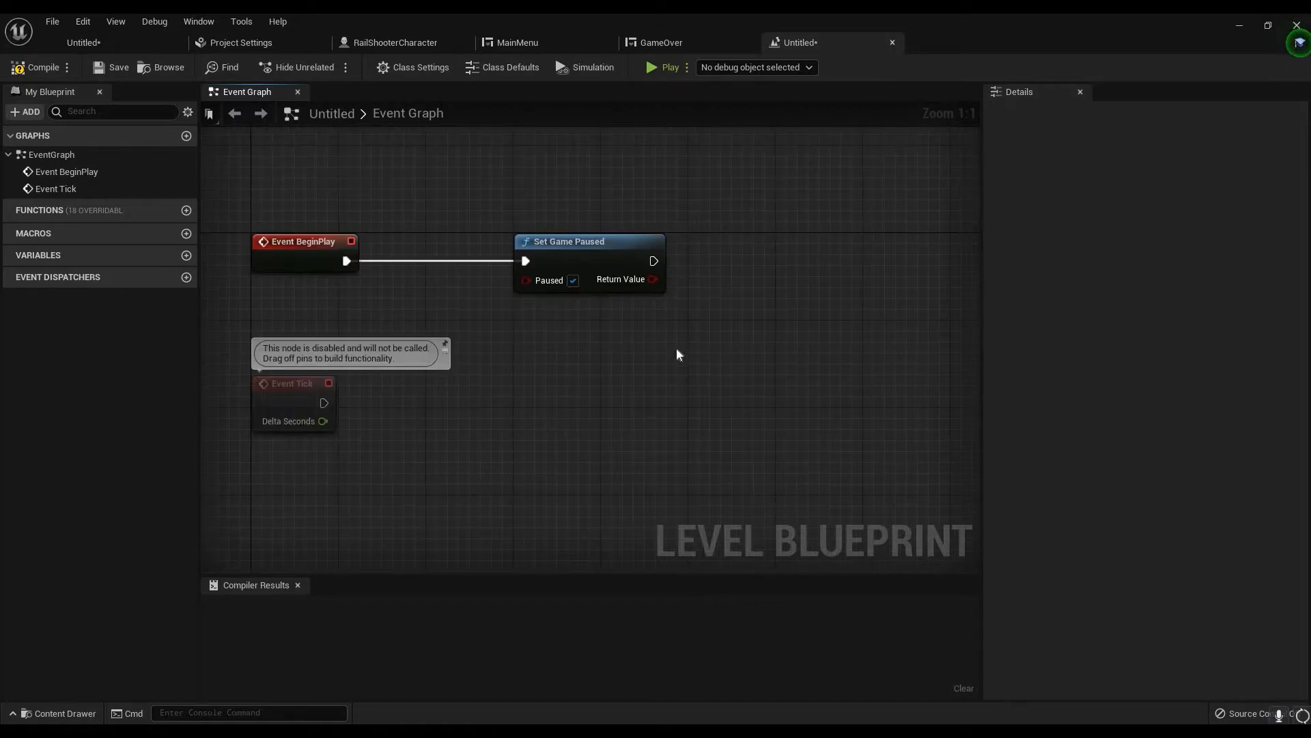
{"action": "right_click", "coordinate": [688, 358]}
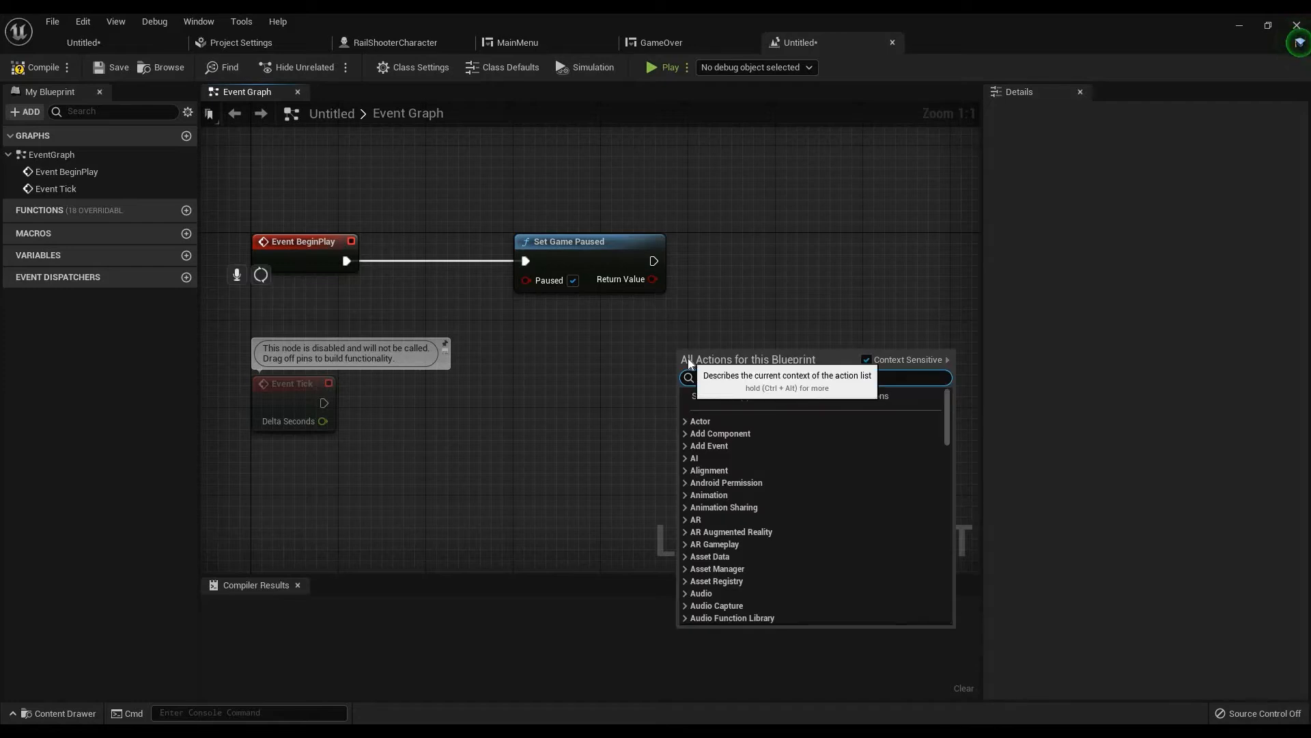
{"action": "type", "text": "get player"}
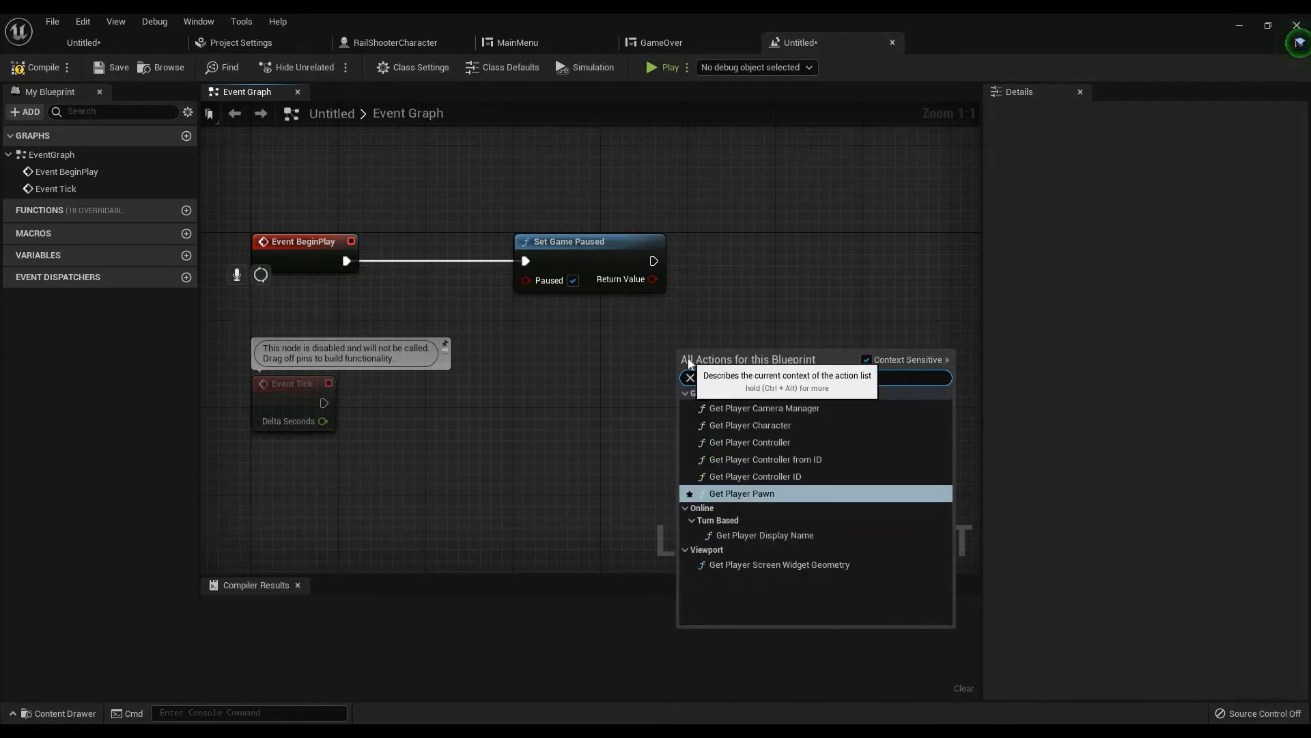
{"action": "type", "text": " controller"}
{"action": "key", "text": "Return"}
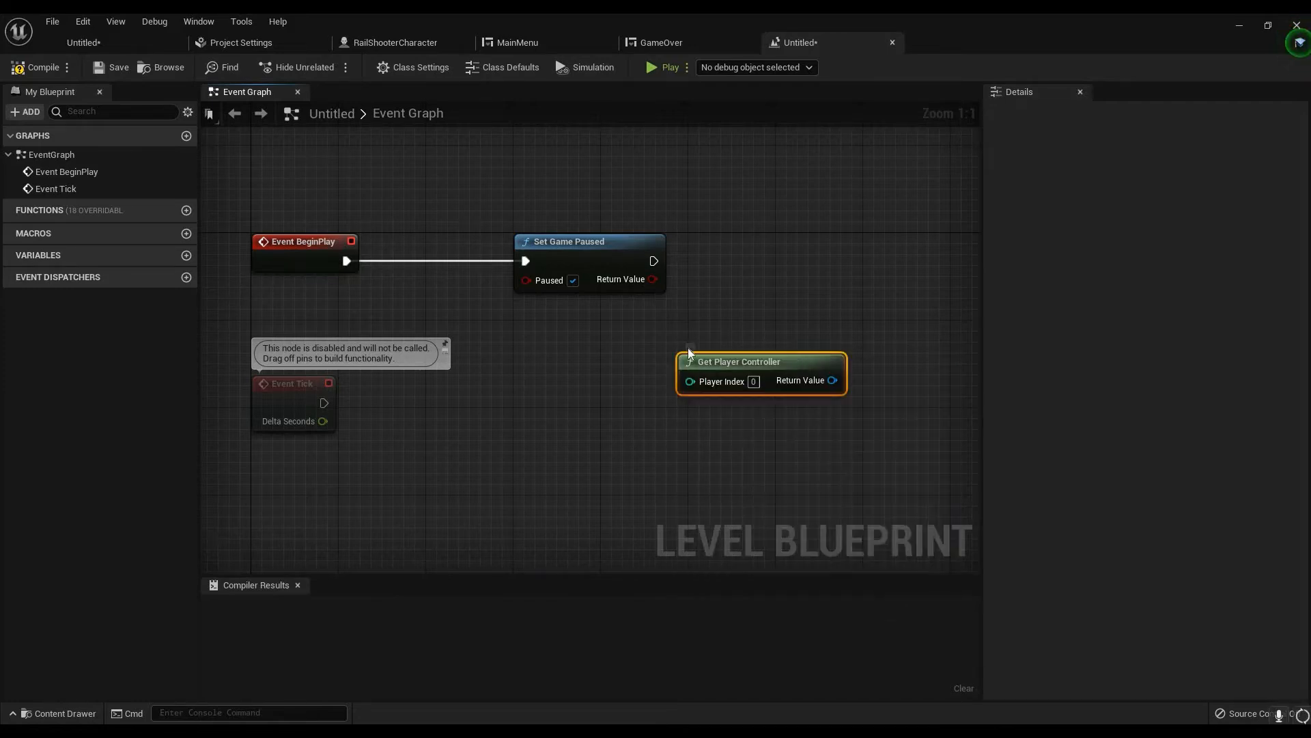
Place the Get Player Controller node below Set Game Paused and connect a Create Widget node to its Return Value
{"action": "left_click_drag", "start_coordinate": [799, 362], "coordinate": [774, 325]}
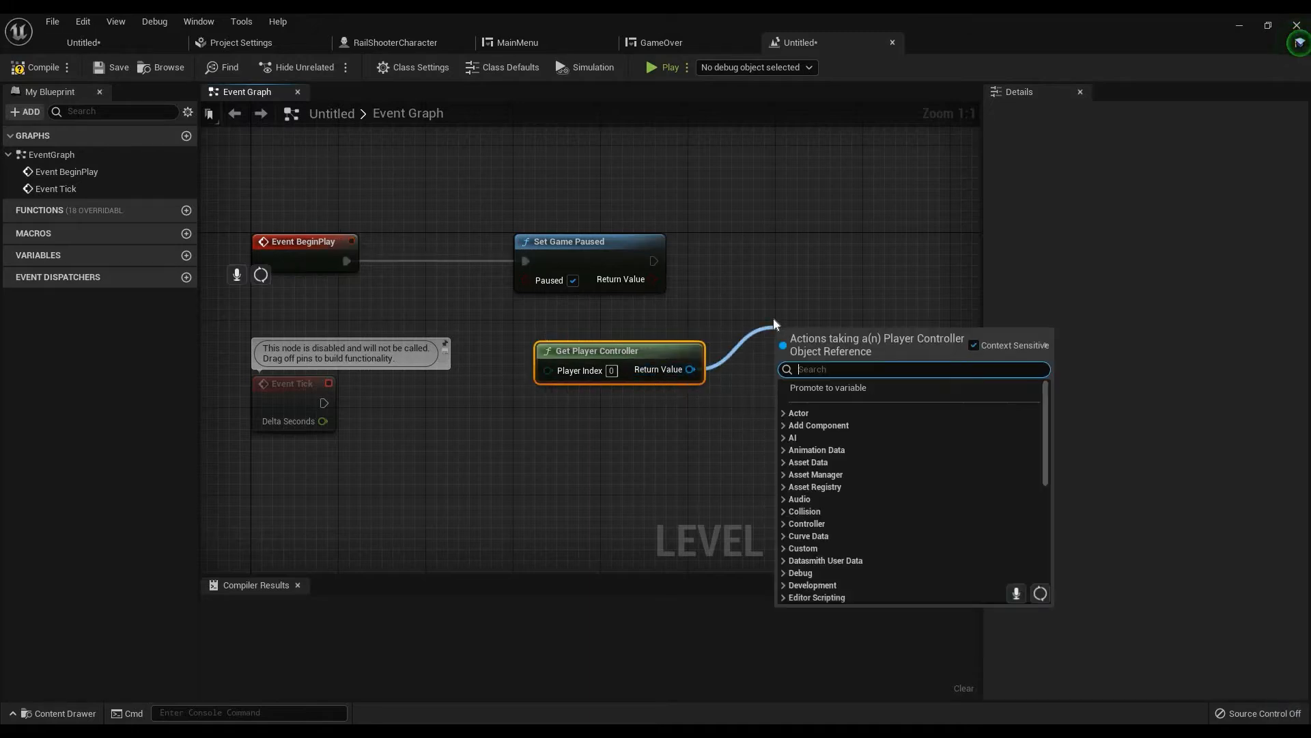
{"action": "type", "text": "createwi"}
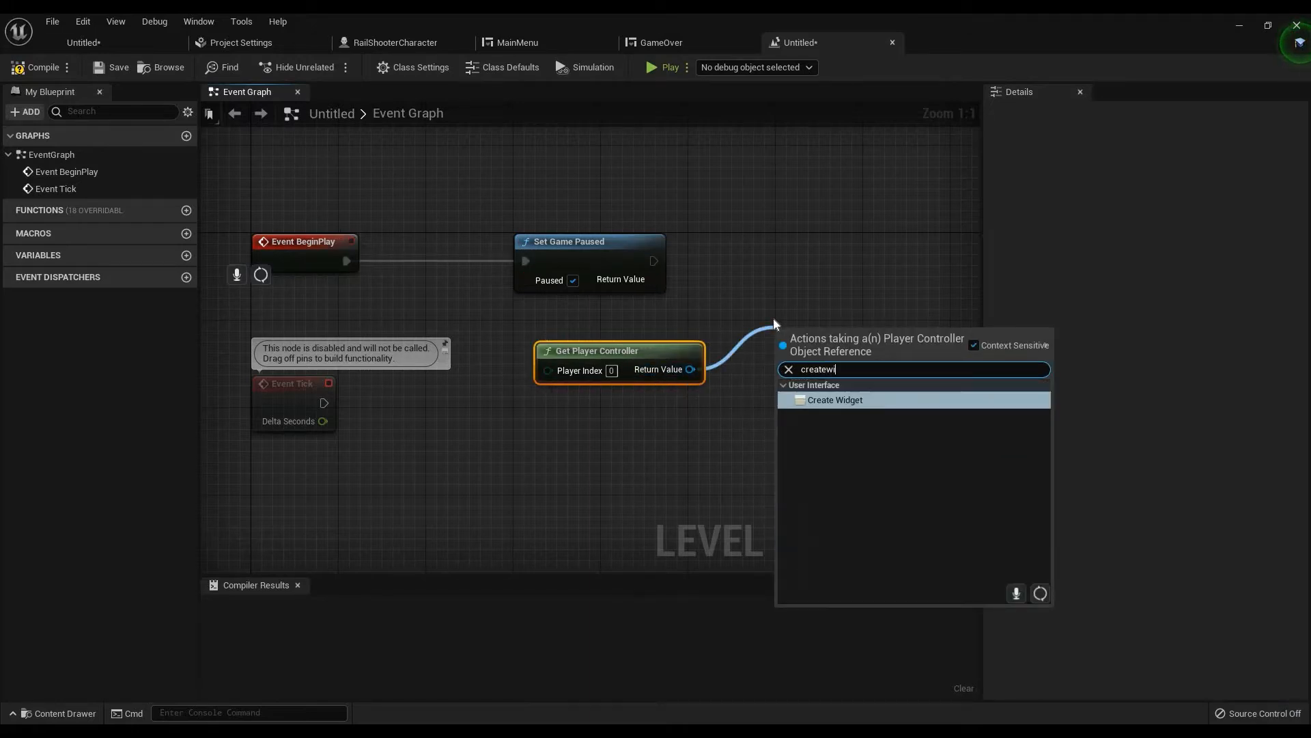
{"action": "key", "text": "Return"}
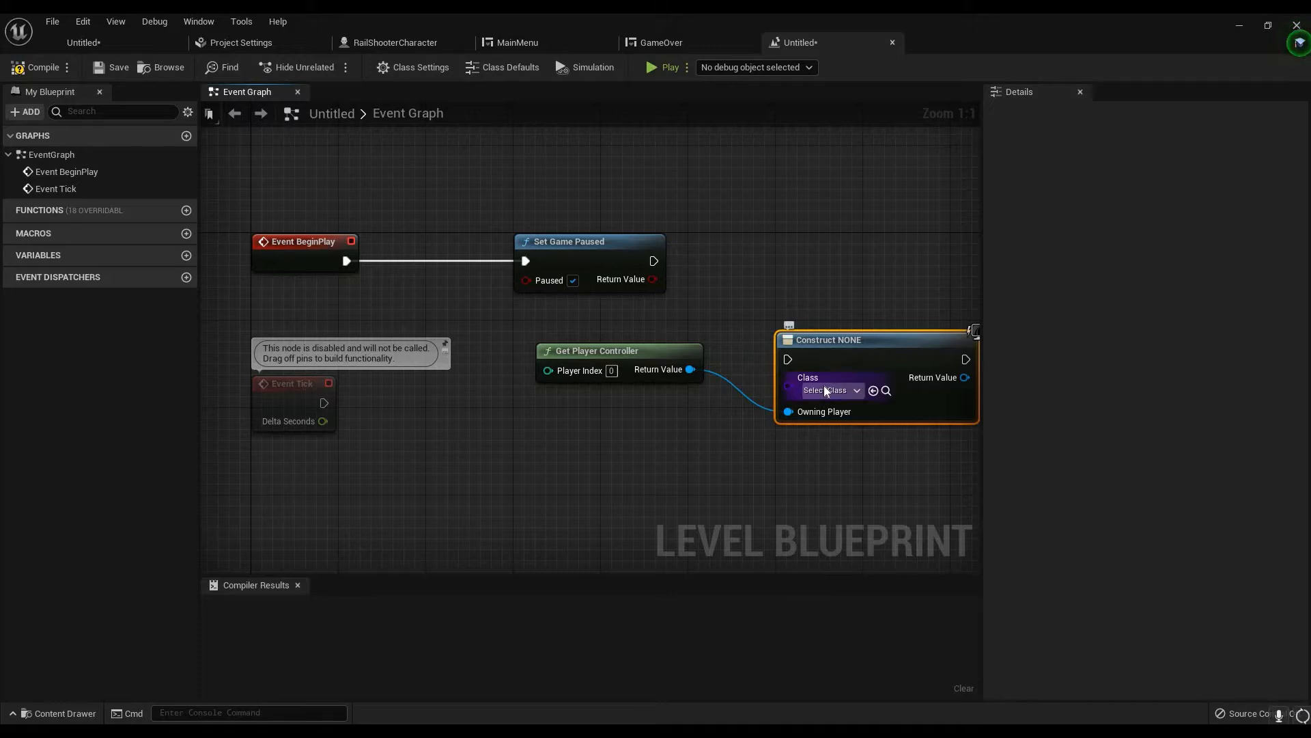
Set the Create Widget node's class to MainMenu and connect its execution input to Set Game Paused
{"action": "left_click", "coordinate": [825, 388]}
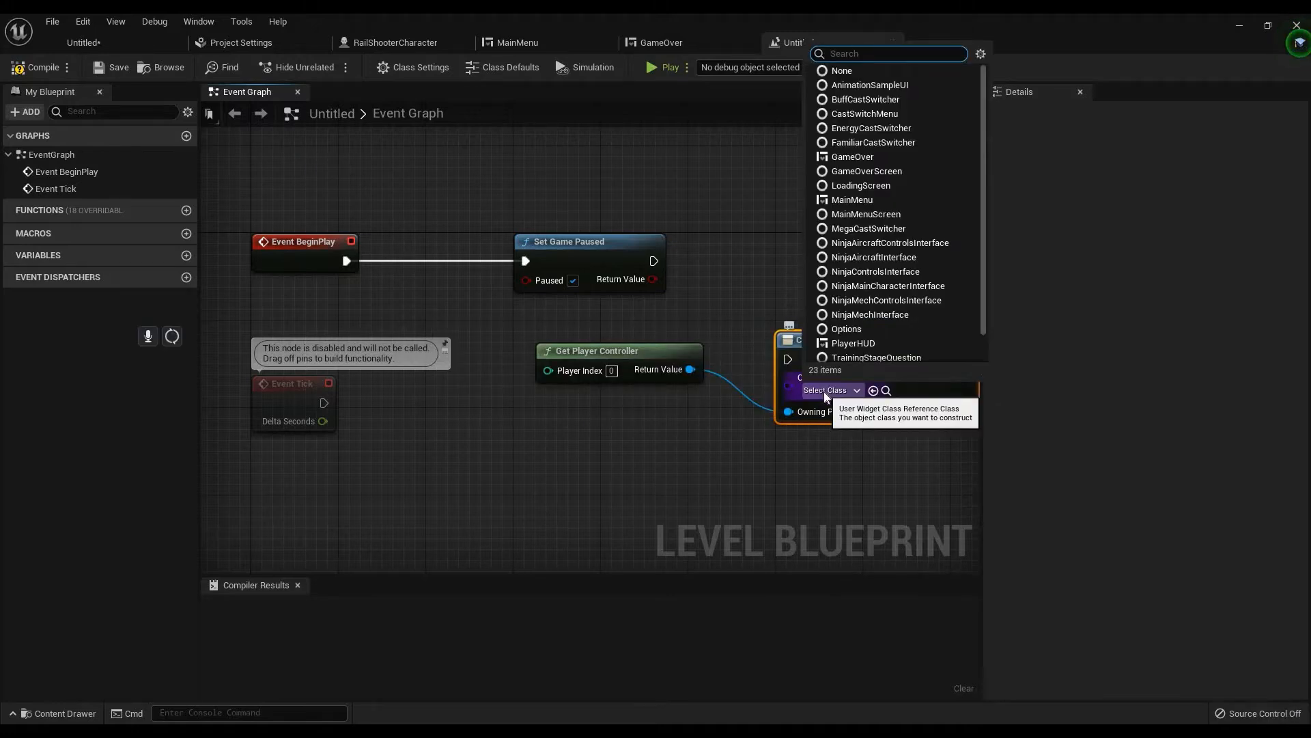
{"action": "type", "text": "mainmen"}
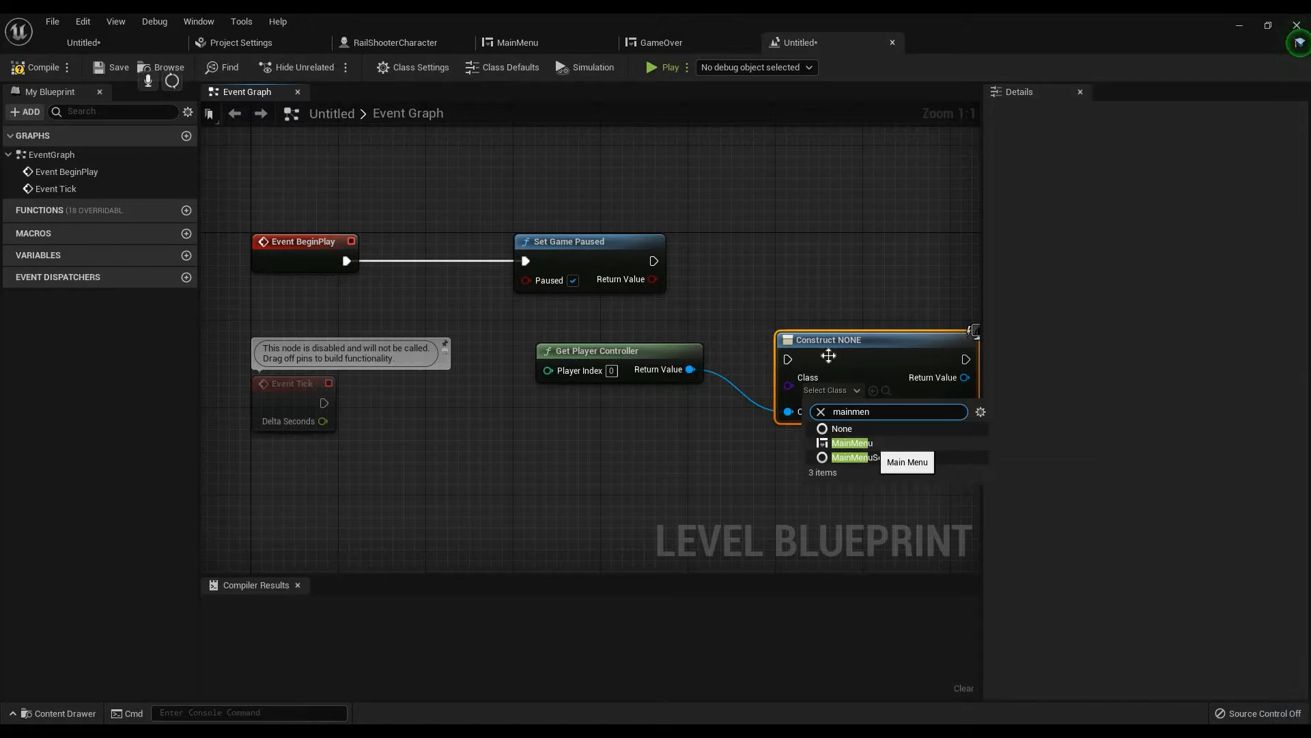
{"action": "key", "text": "Return"}
{"action": "left_click_drag", "start_coordinate": [787, 339], "coordinate": [732, 230]}
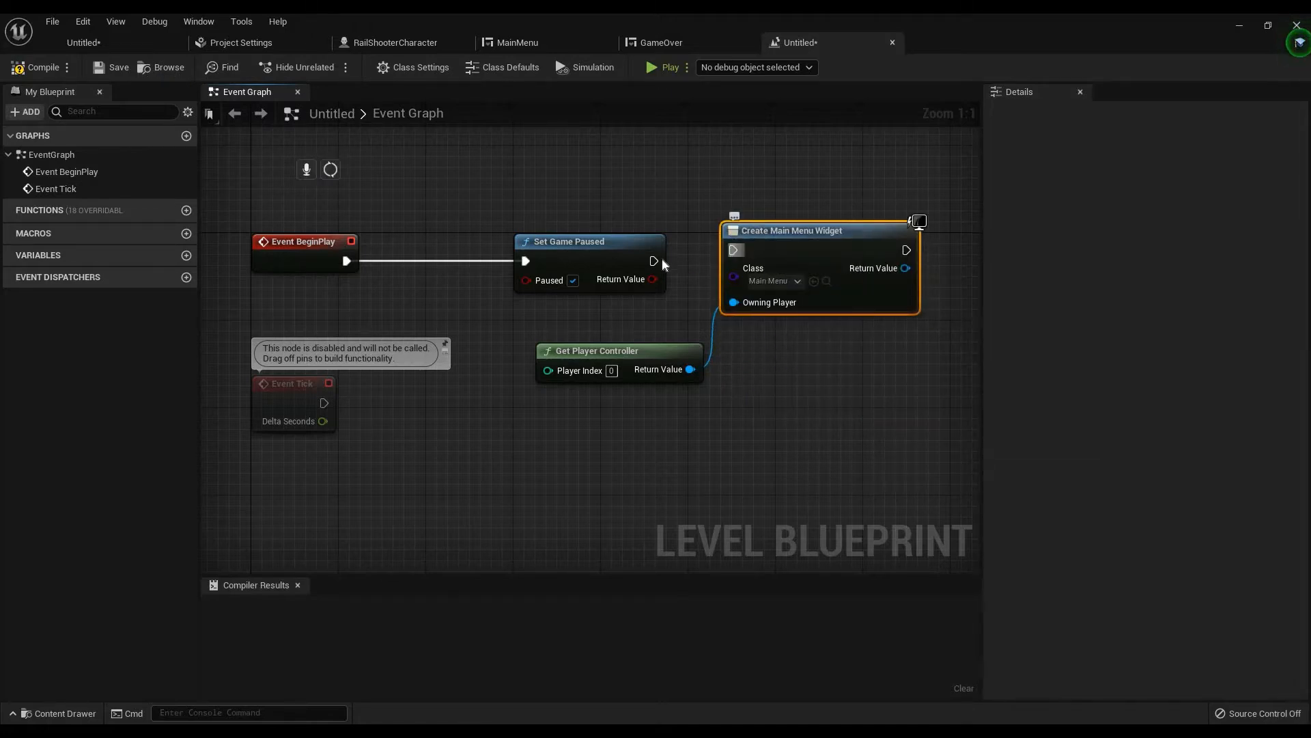
{"action": "left_click_drag", "start_coordinate": [653, 261], "coordinate": [772, 248]}
{"action": "right_click_drag", "start_coordinate": [879, 272], "coordinate": [695, 265]}
{"action": "left_click_drag", "start_coordinate": [710, 270], "coordinate": [785, 234]}
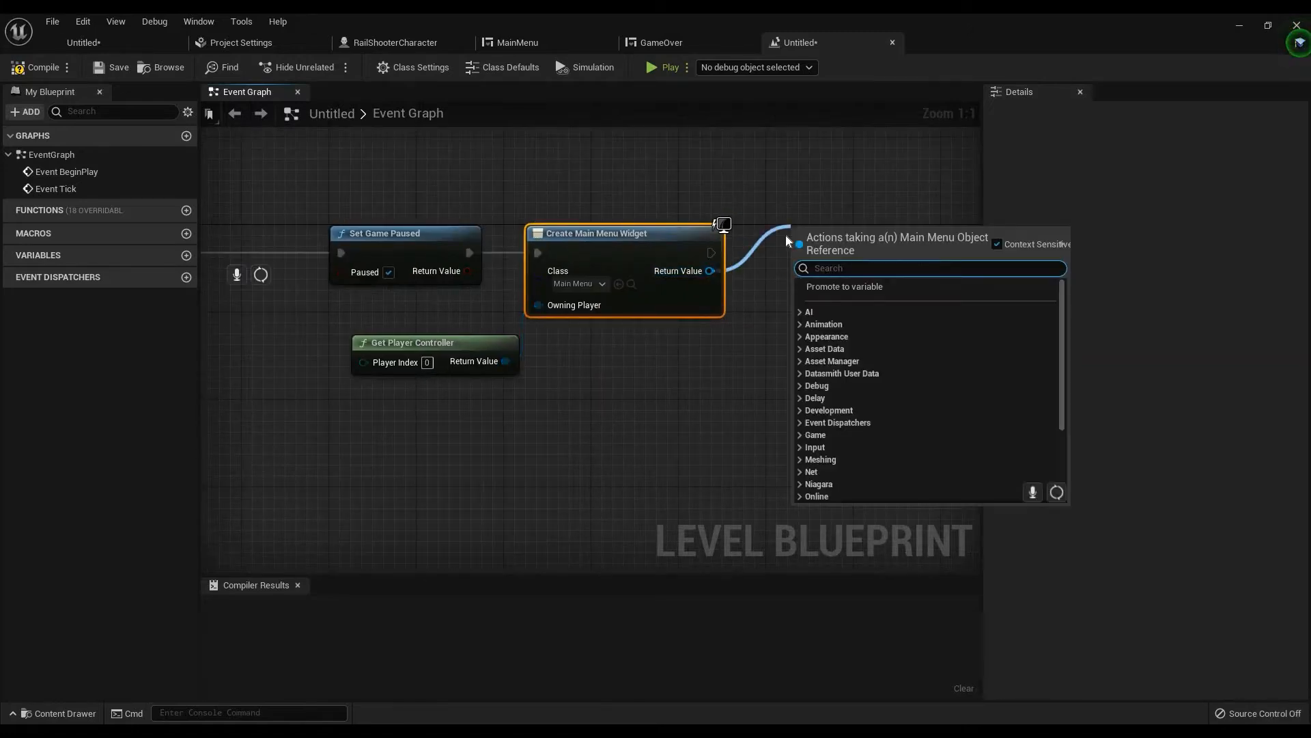
{"action": "type", "text": "add"}
{"action": "key", "text": "Return"}
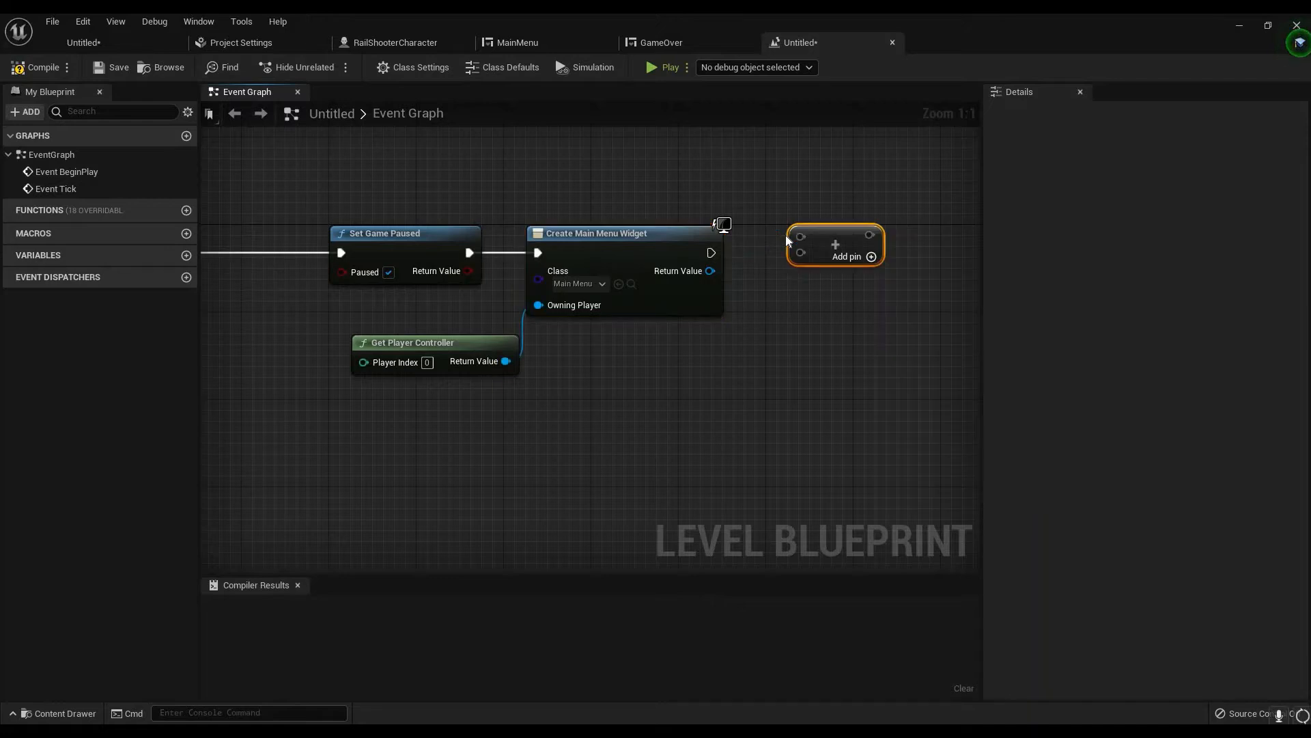
{"action": "key", "text": "Delete"}
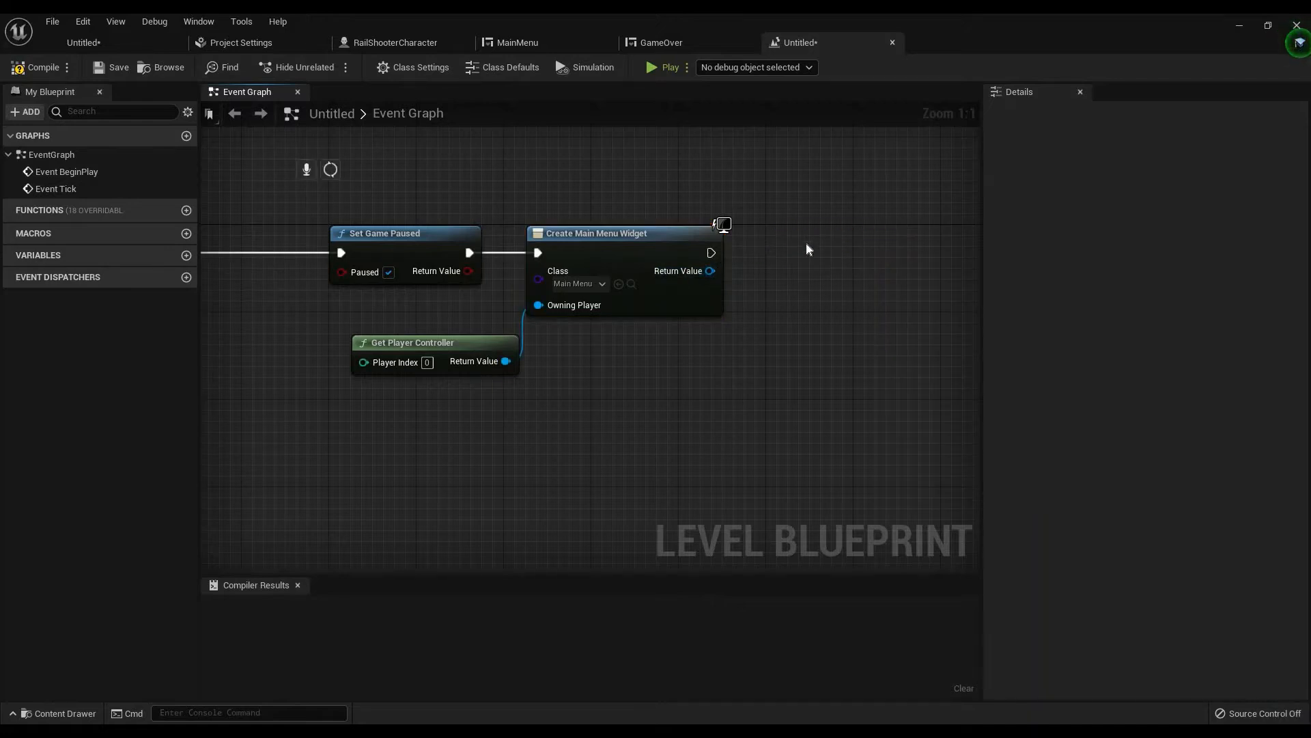
Add an Add to Viewport node from the Create Main Menu Widget node's Return Value and straighten the connections between them
{"action": "left_click_drag", "start_coordinate": [711, 271], "coordinate": [805, 249]}
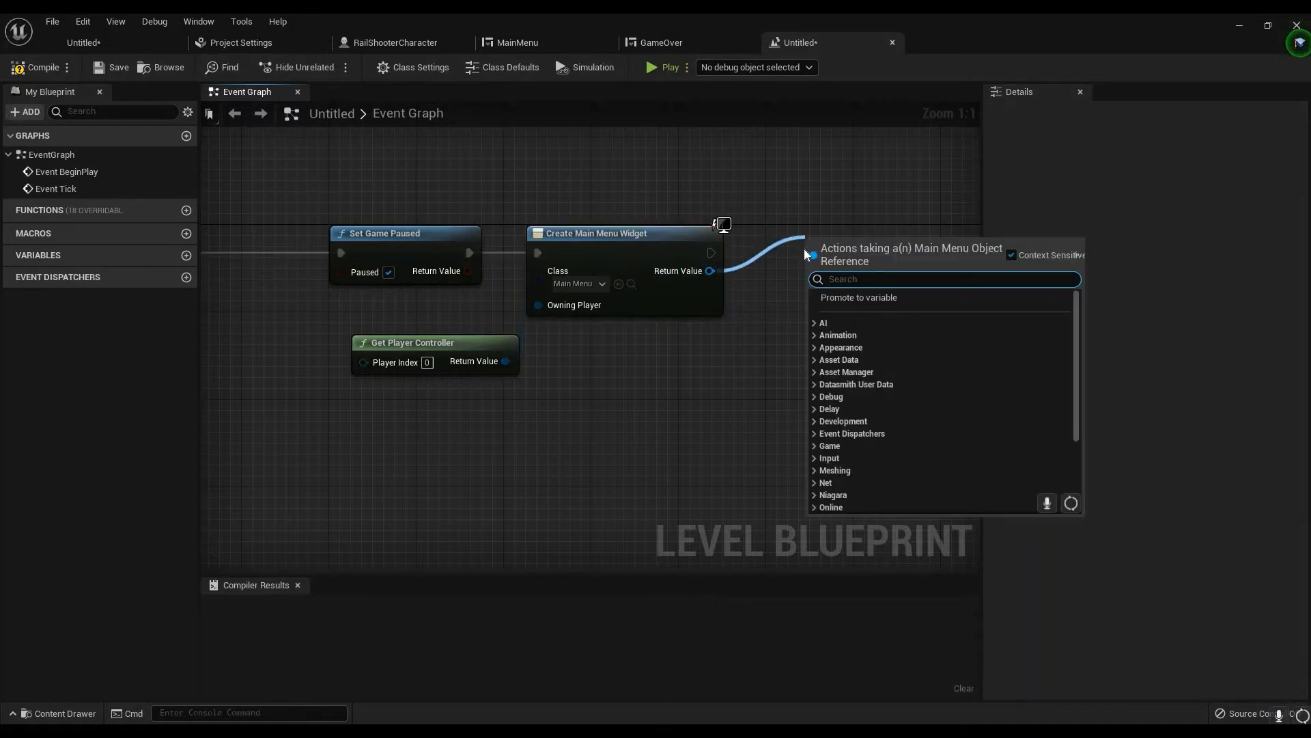
{"action": "type", "text": "add"}
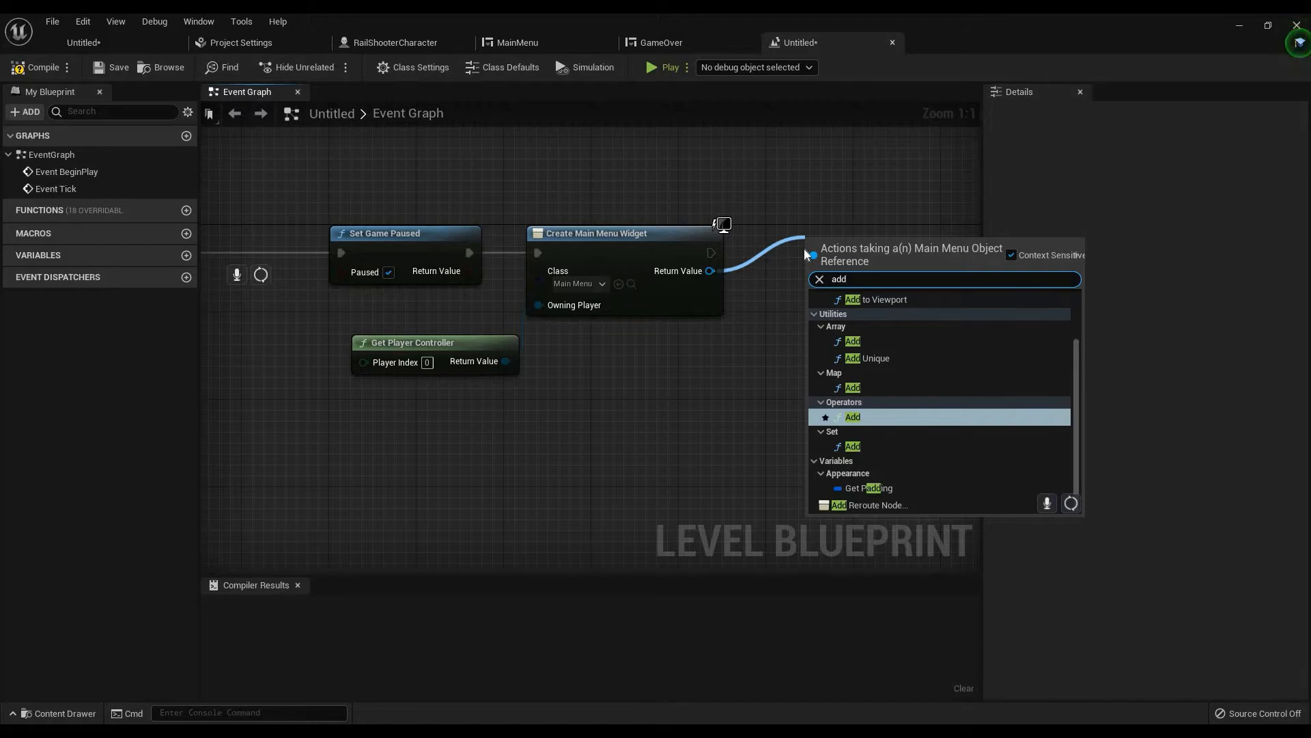
{"action": "type", "text": "to"}
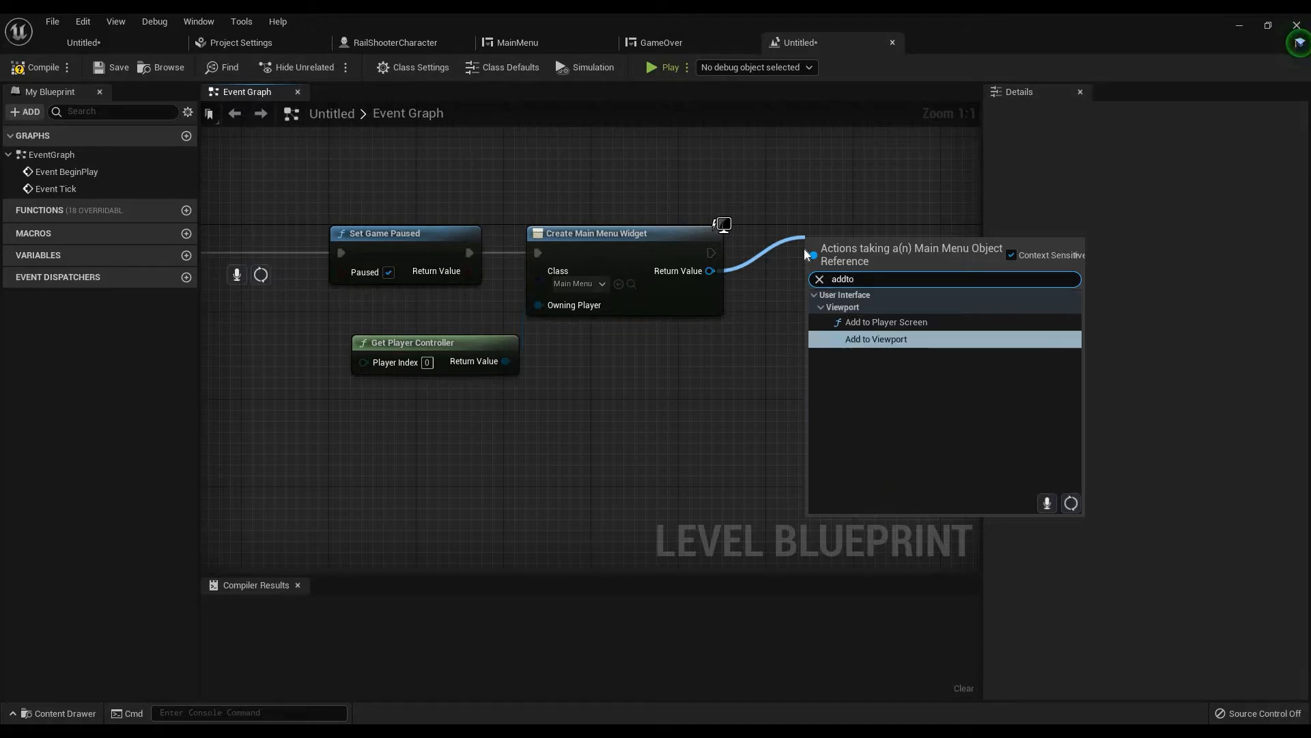
{"action": "key", "text": "Return"}
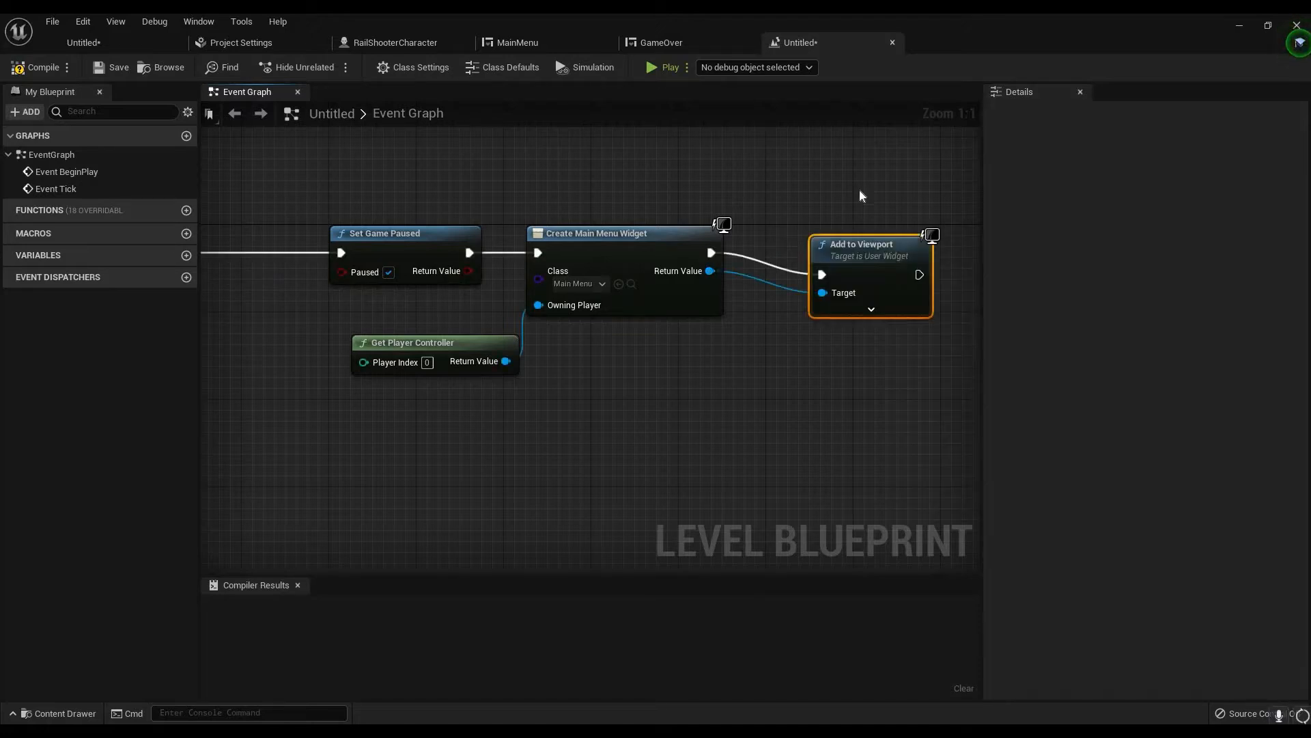
{"action": "key", "text": "q"}
{"action": "left_click", "coordinate": [731, 203]}
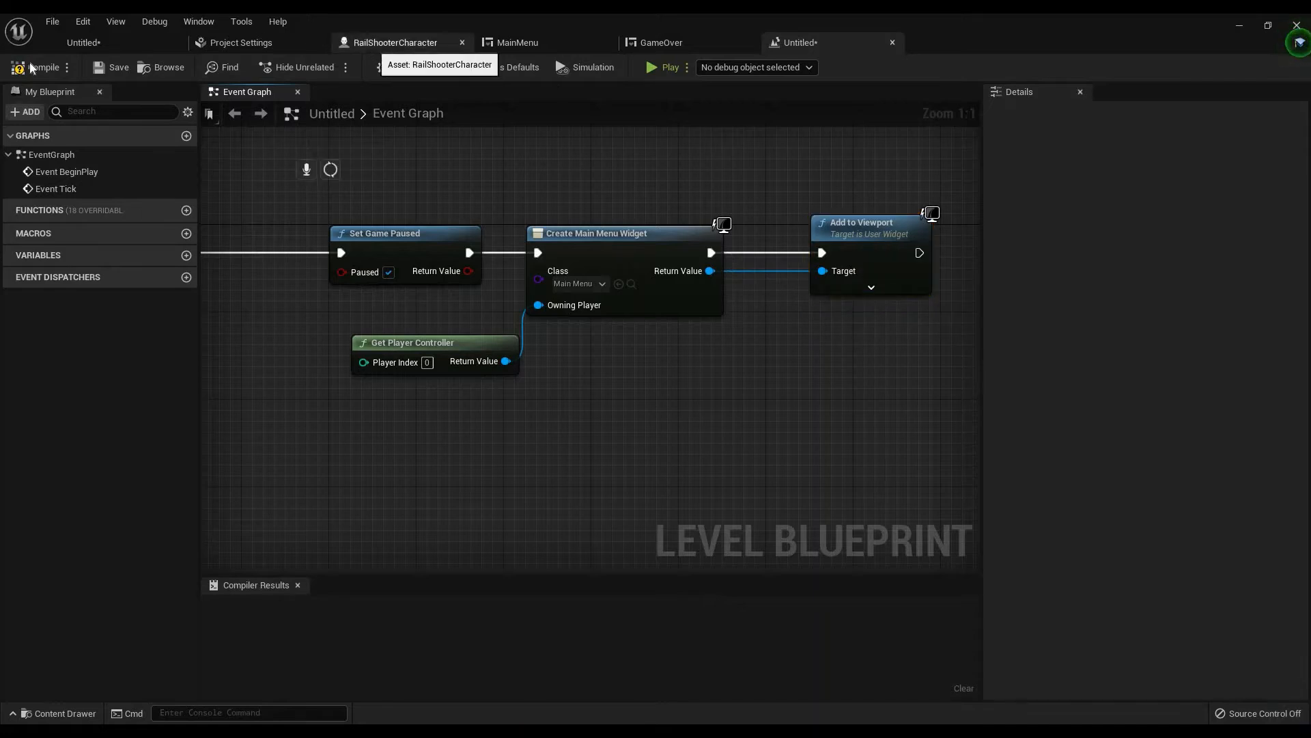
Save the level as MainMenuScreen in the FirstPersonBP/Maps folder
{"action": "key", "text": "ctrl+s"}
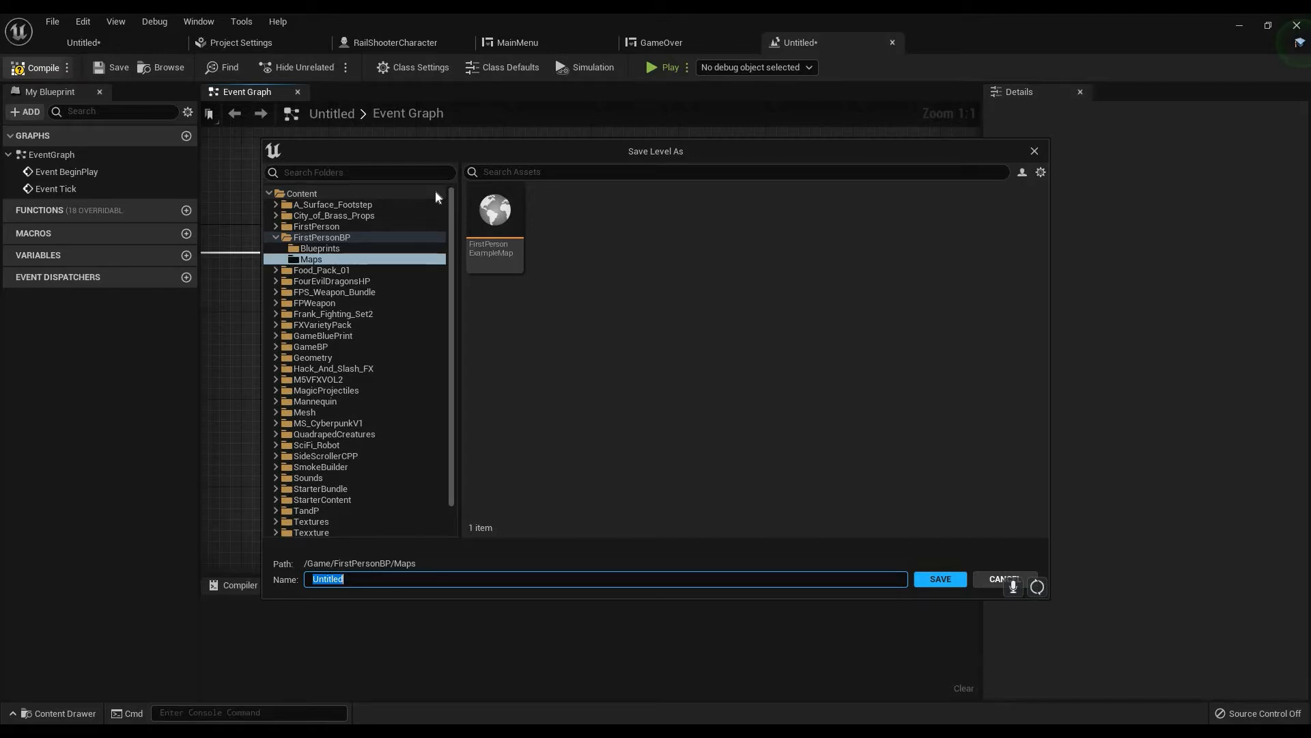
{"action": "type", "text": "MainMenuScreen"}
{"action": "key", "text": "Return"}
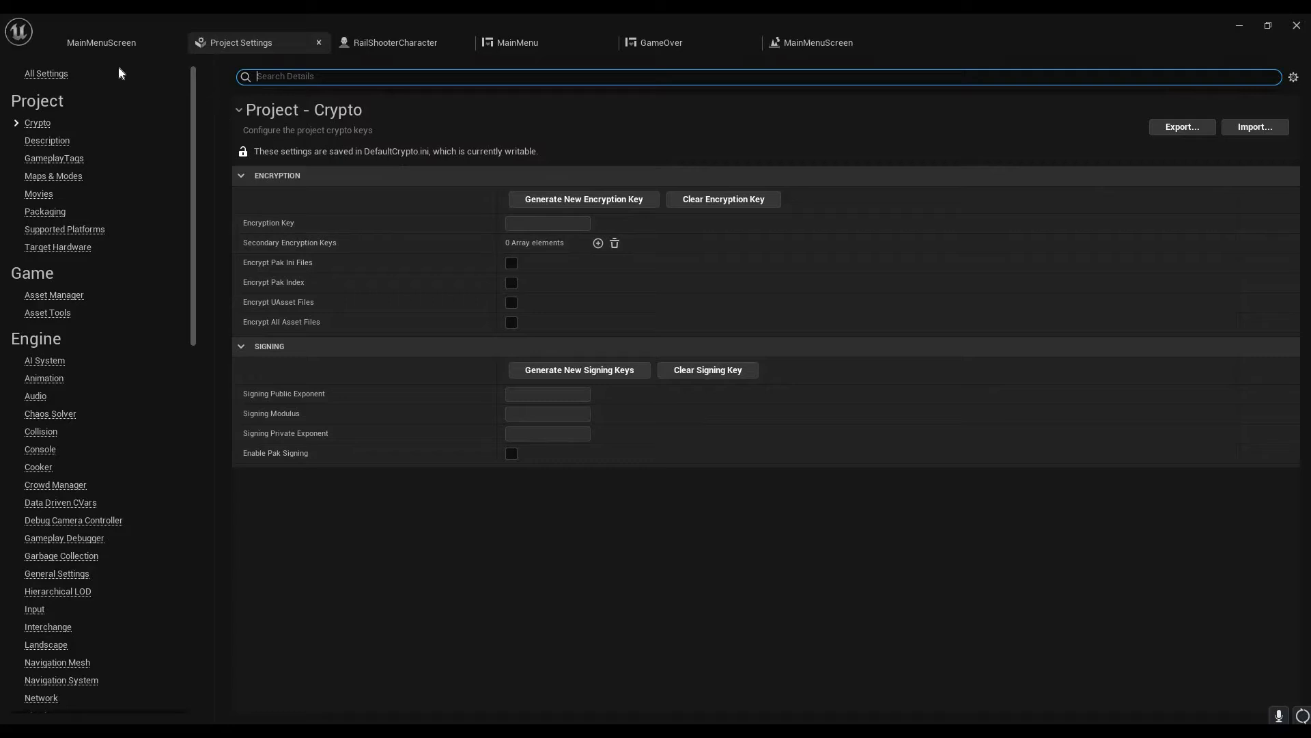
In Project Settings, set both the Editor Startup Map and the Game Default Map to MainMenuScreen
{"action": "left_click", "coordinate": [329, 54]}
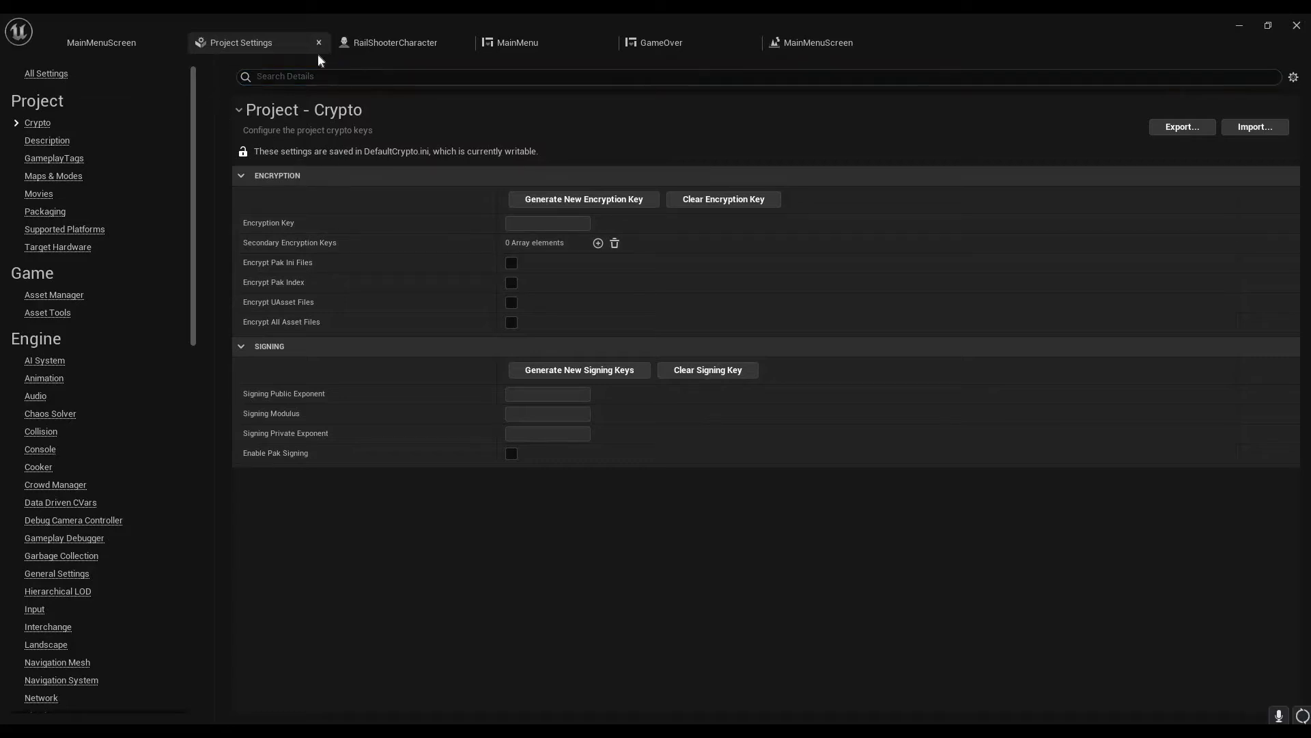
{"action": "left_click", "coordinate": [436, 77]}
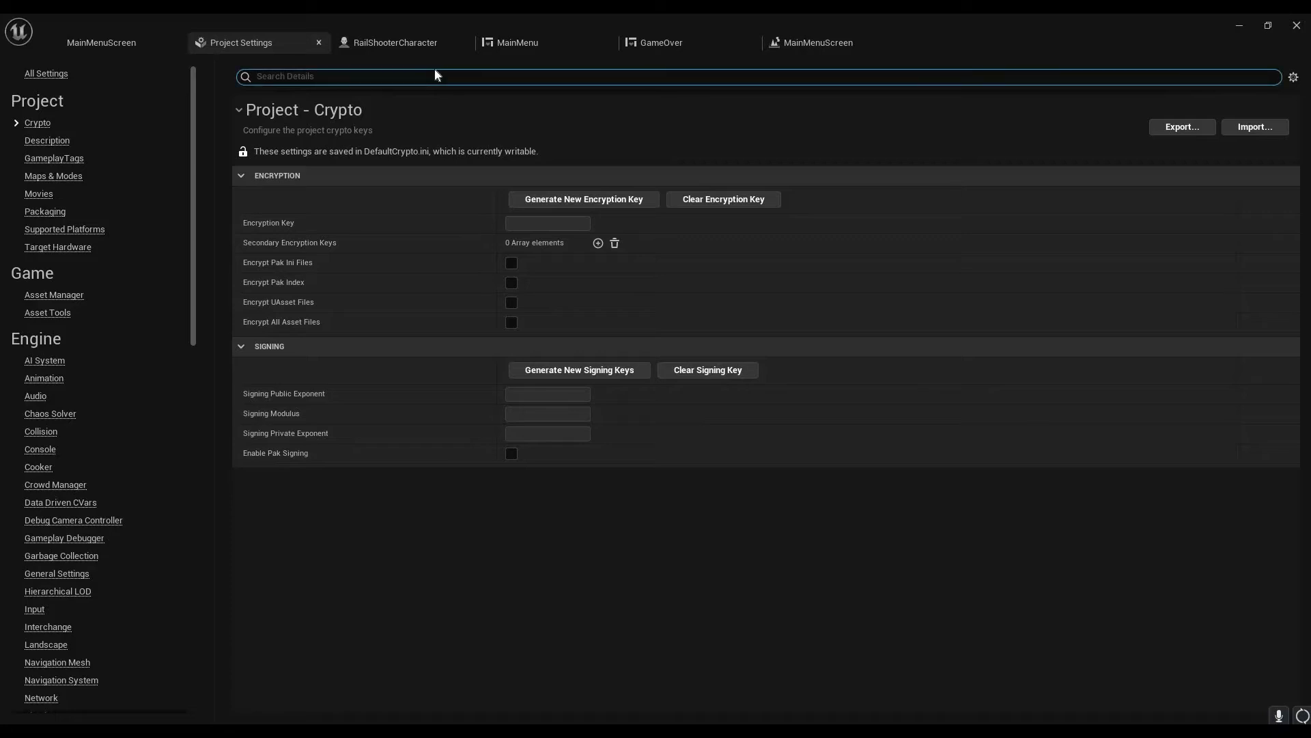
{"action": "type", "text": "def"}
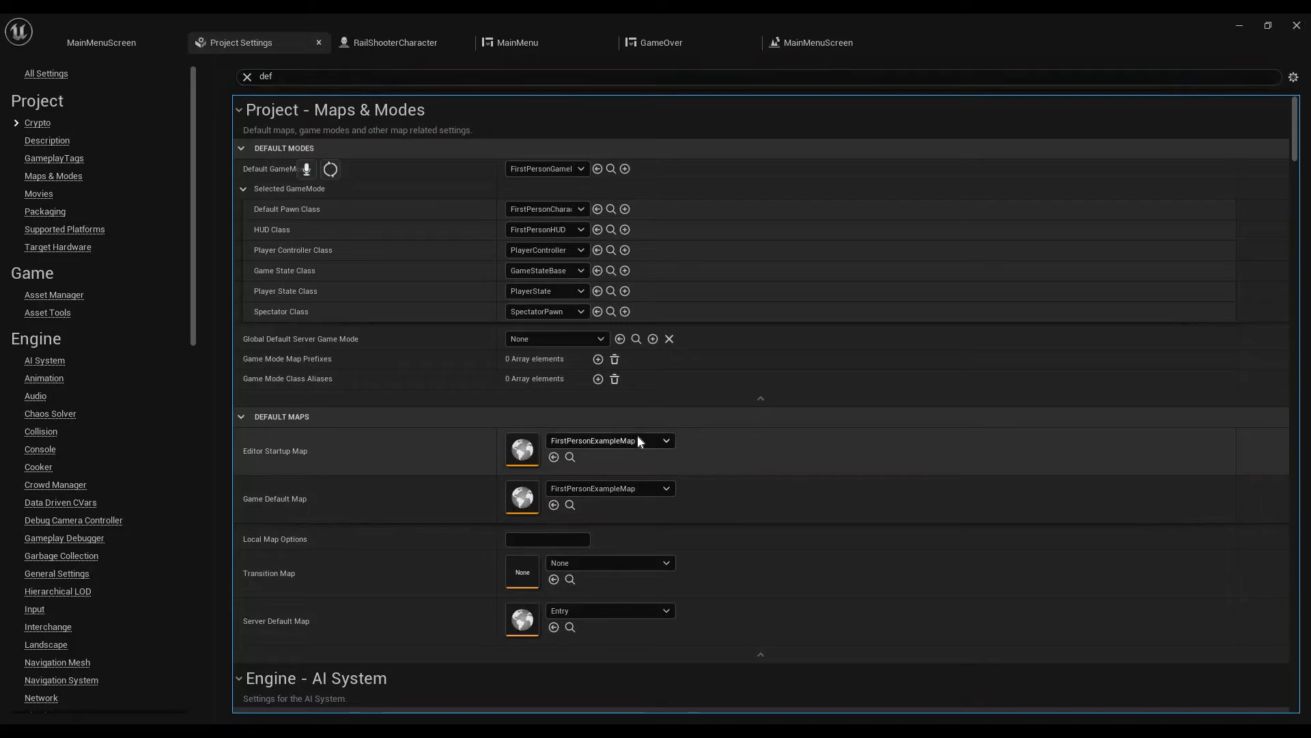
{"action": "left_click", "coordinate": [637, 438]}
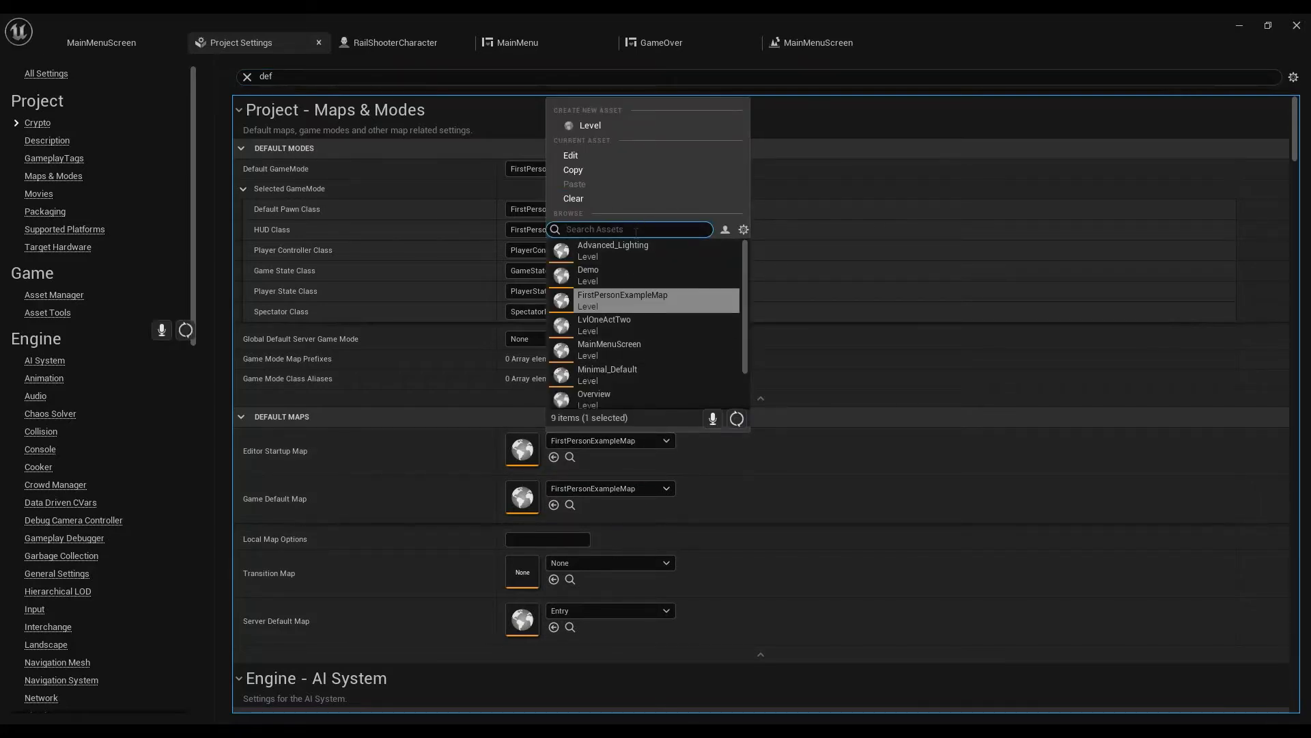
{"action": "type", "text": "MainMenuScreen"}
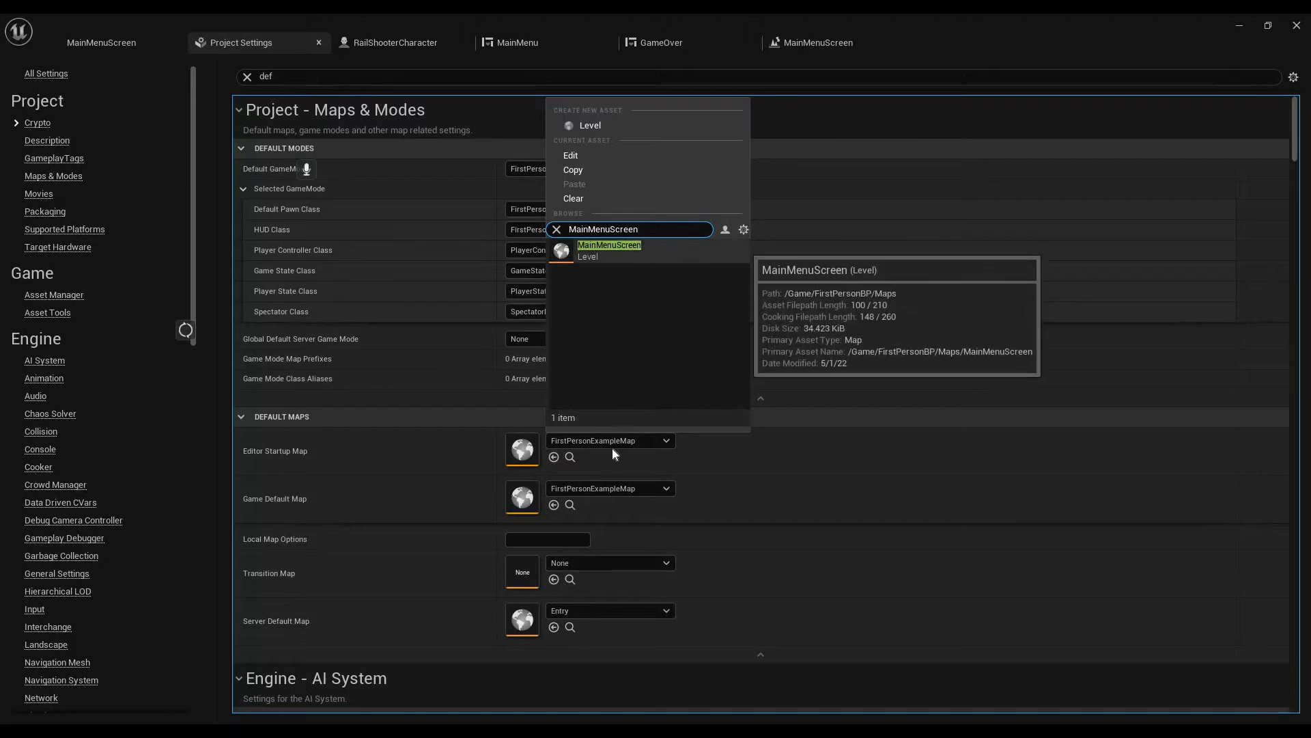
{"action": "key", "text": "Return"}
{"action": "left_click", "coordinate": [617, 490]}
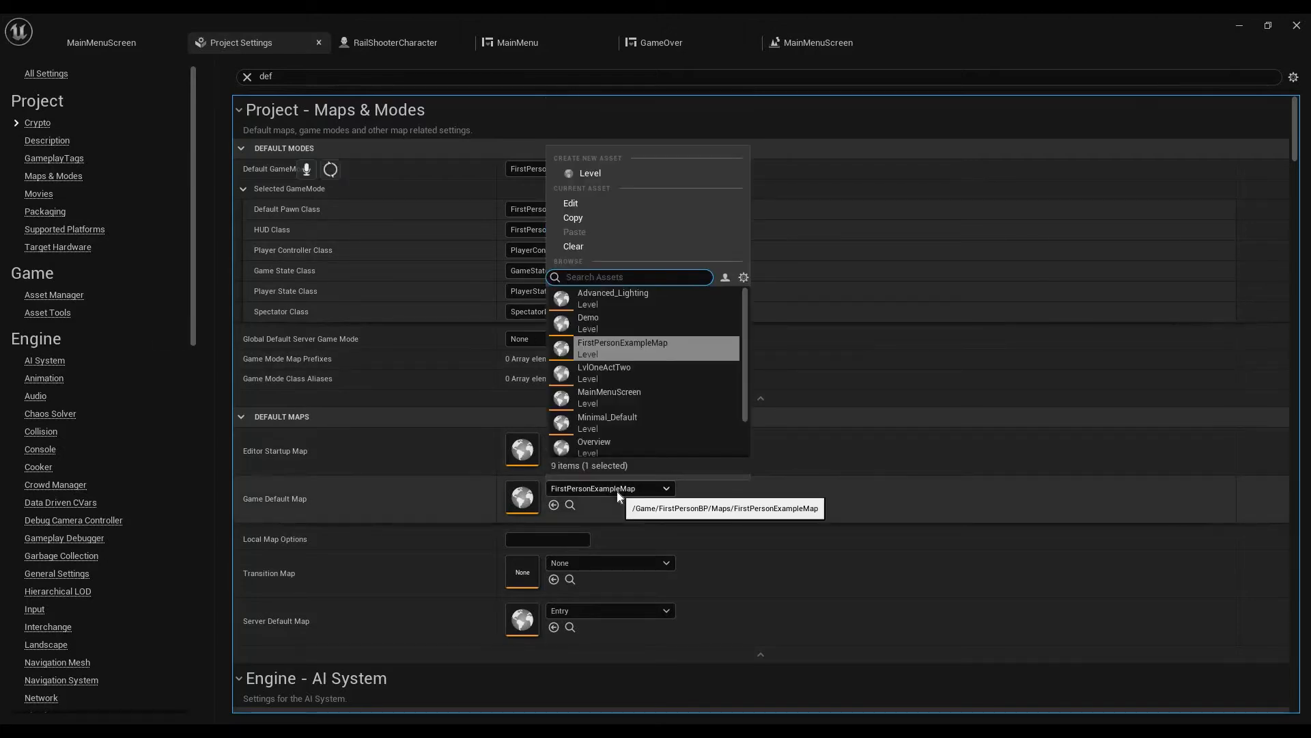
{"action": "type", "text": "MainMenuScreen"}
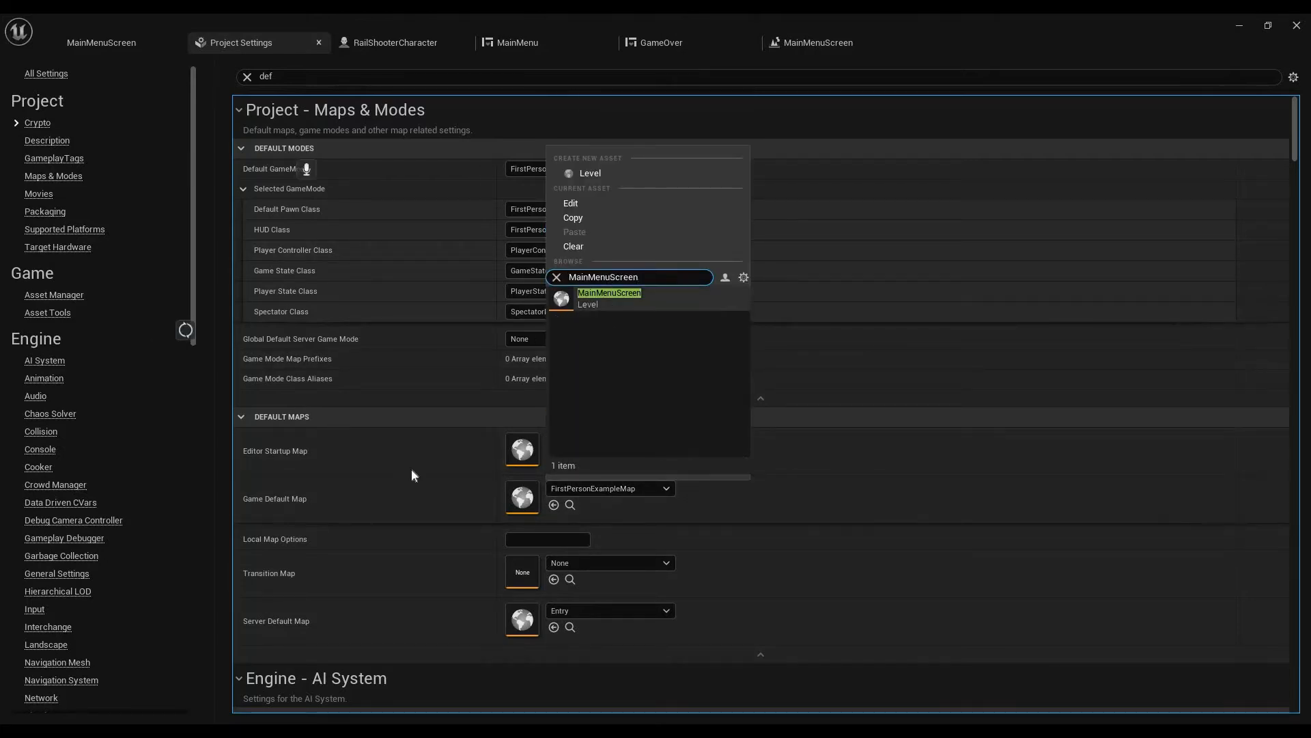
{"action": "key", "text": "Return"}
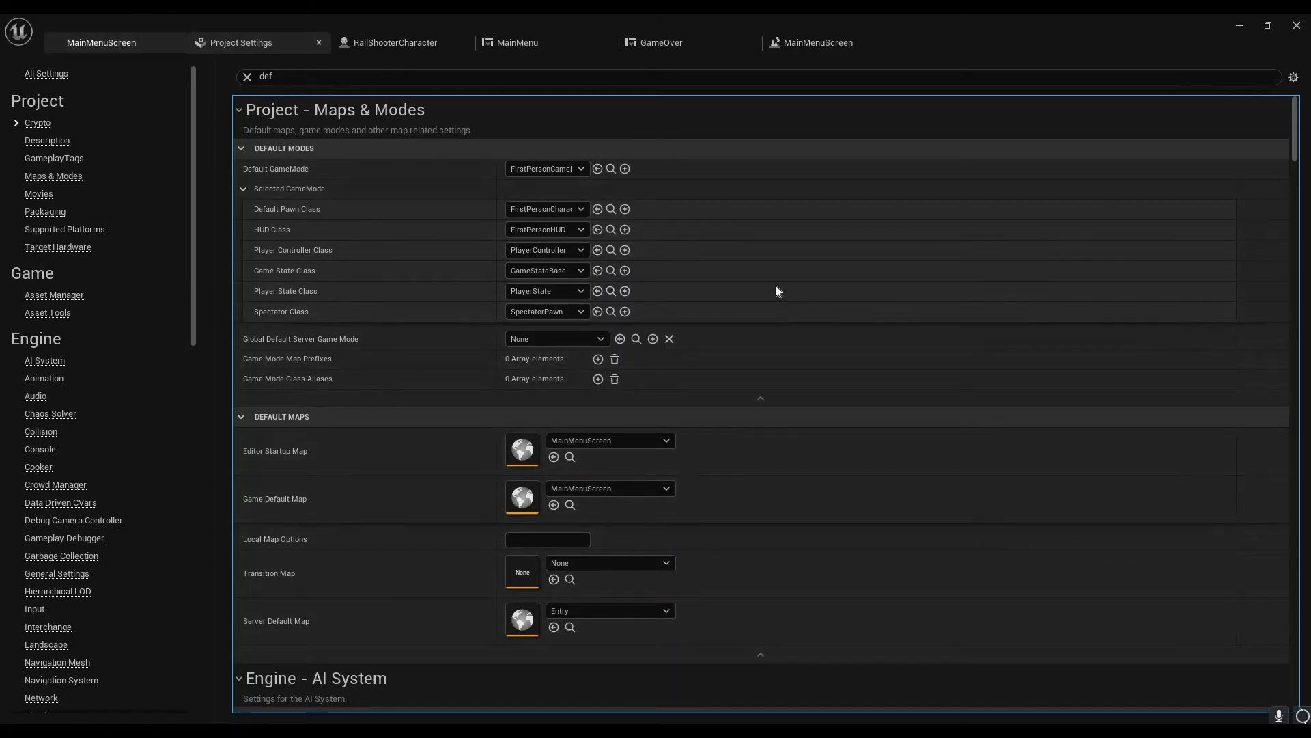
In the MainMenuScreen Level Blueprint, add a Play Sound 2D node executed after Add to Viewport
{"action": "left_click", "coordinate": [109, 43]}
{"action": "left_click", "coordinate": [257, 43]}
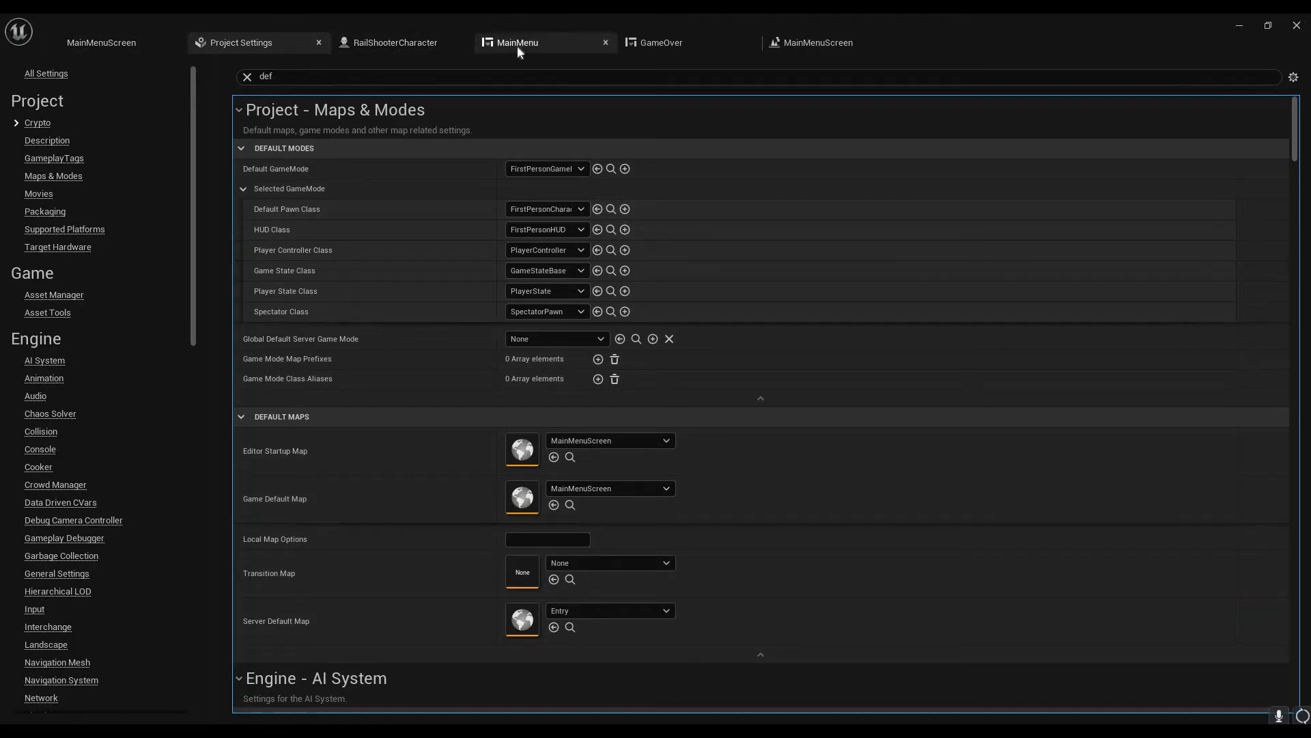
{"action": "left_click", "coordinate": [817, 44]}
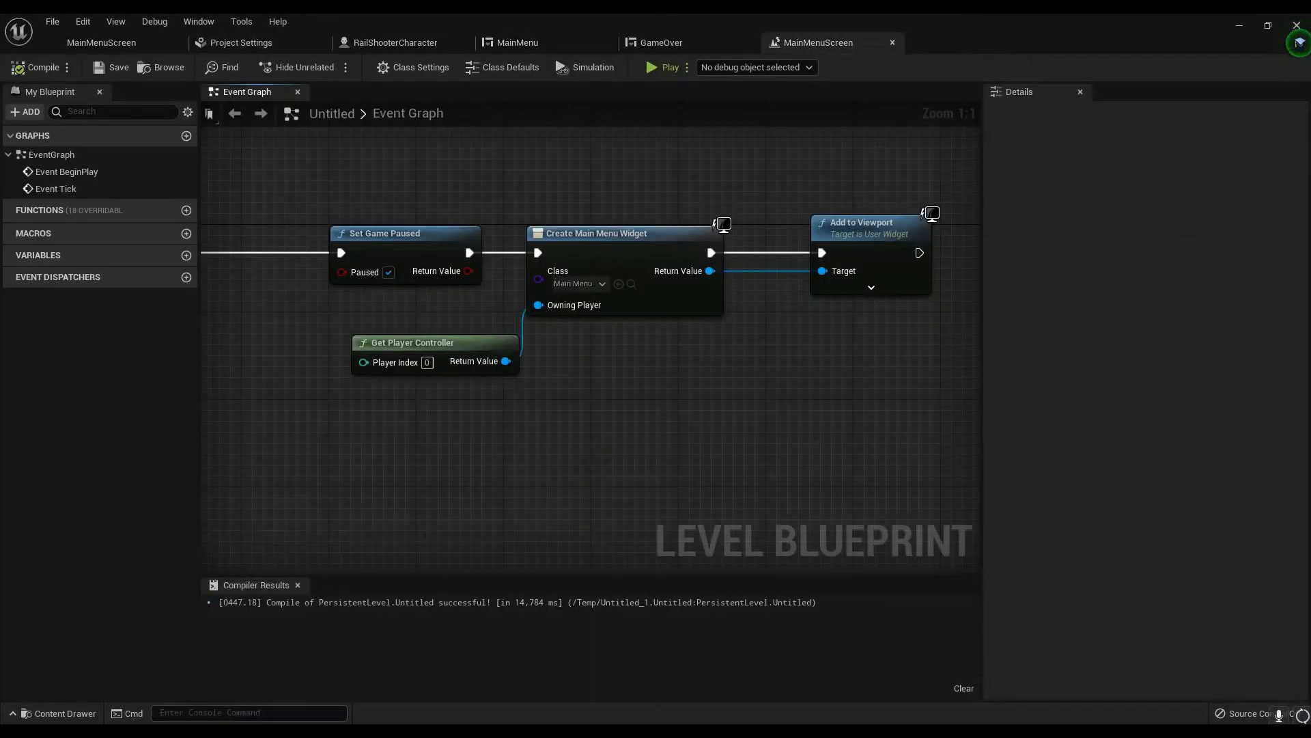
{"action": "right_click_drag", "start_coordinate": [575, 248], "coordinate": [208, 251]}
{"action": "left_click_drag", "start_coordinate": [550, 256], "coordinate": [671, 229]}
{"action": "type", "text": "playsound"}
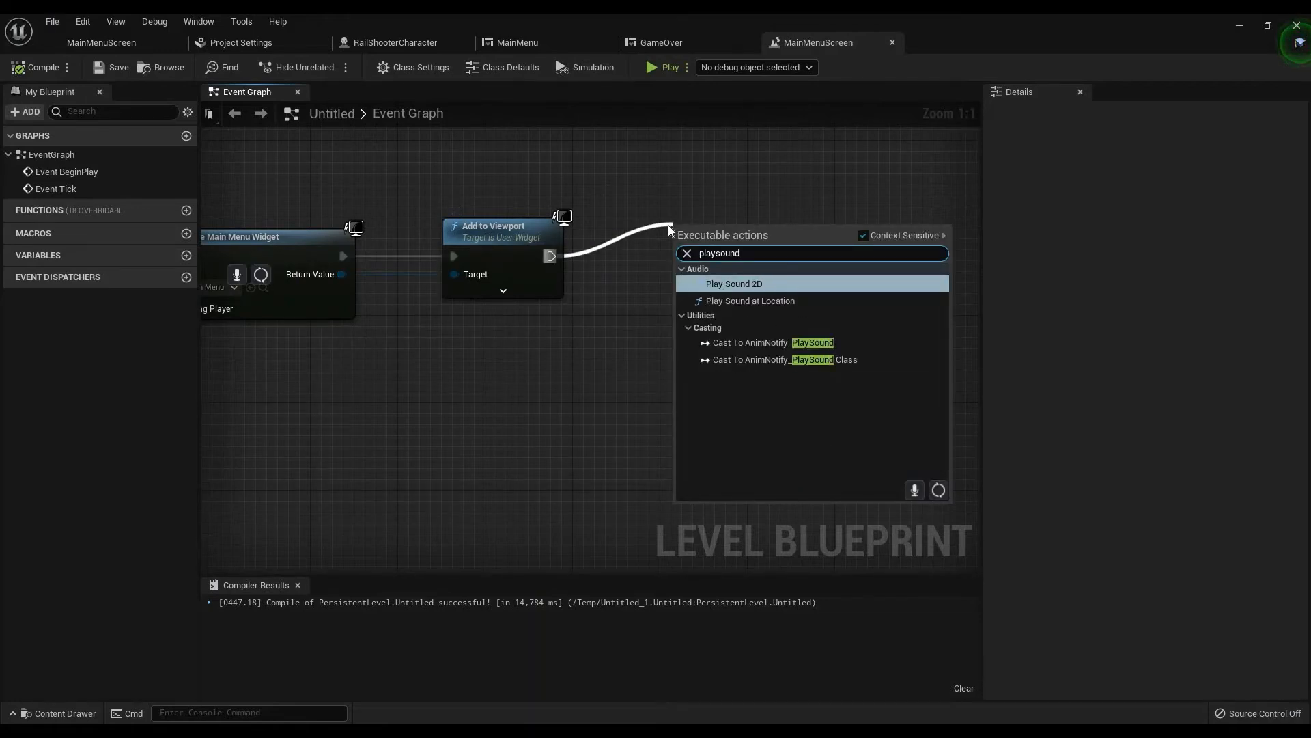
{"action": "left_click", "coordinate": [735, 283]}
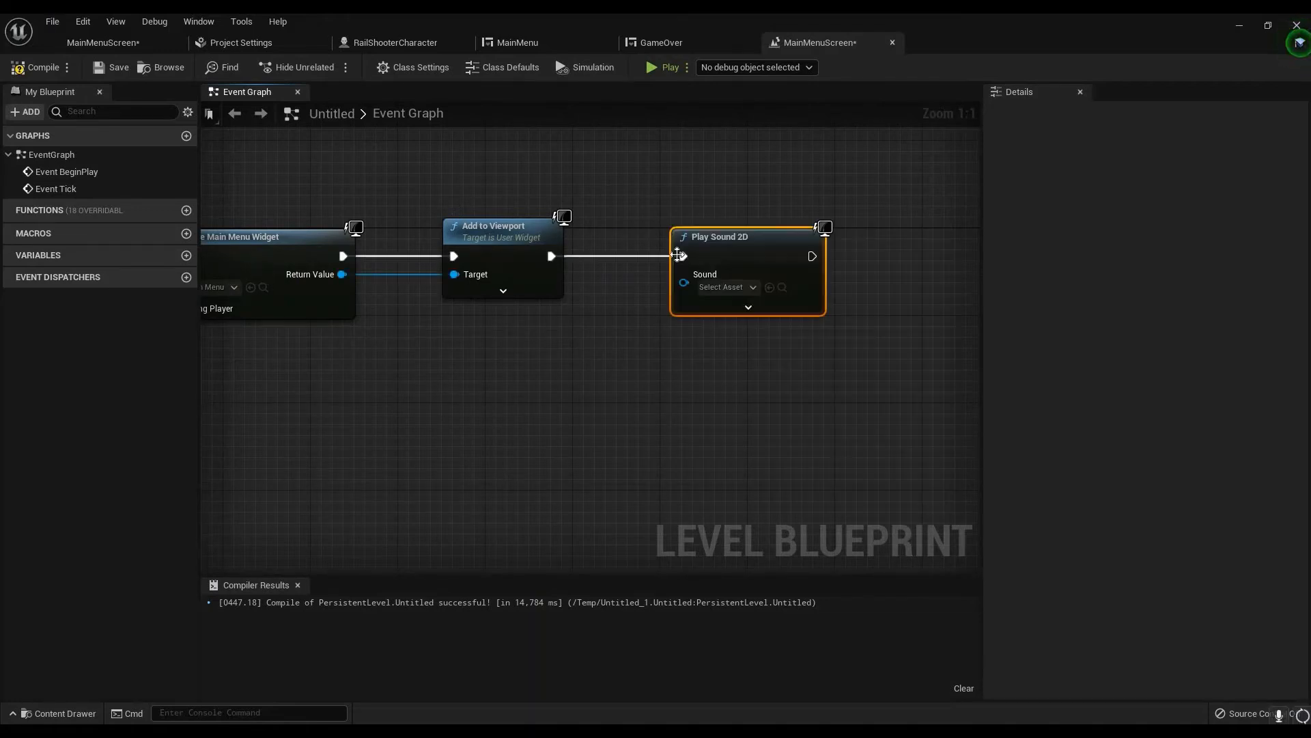
Set the Play Sound 2D node's sound to the Makai_Symphony_-_Dragon_Castle sound wave
{"action": "left_click", "coordinate": [753, 287]}
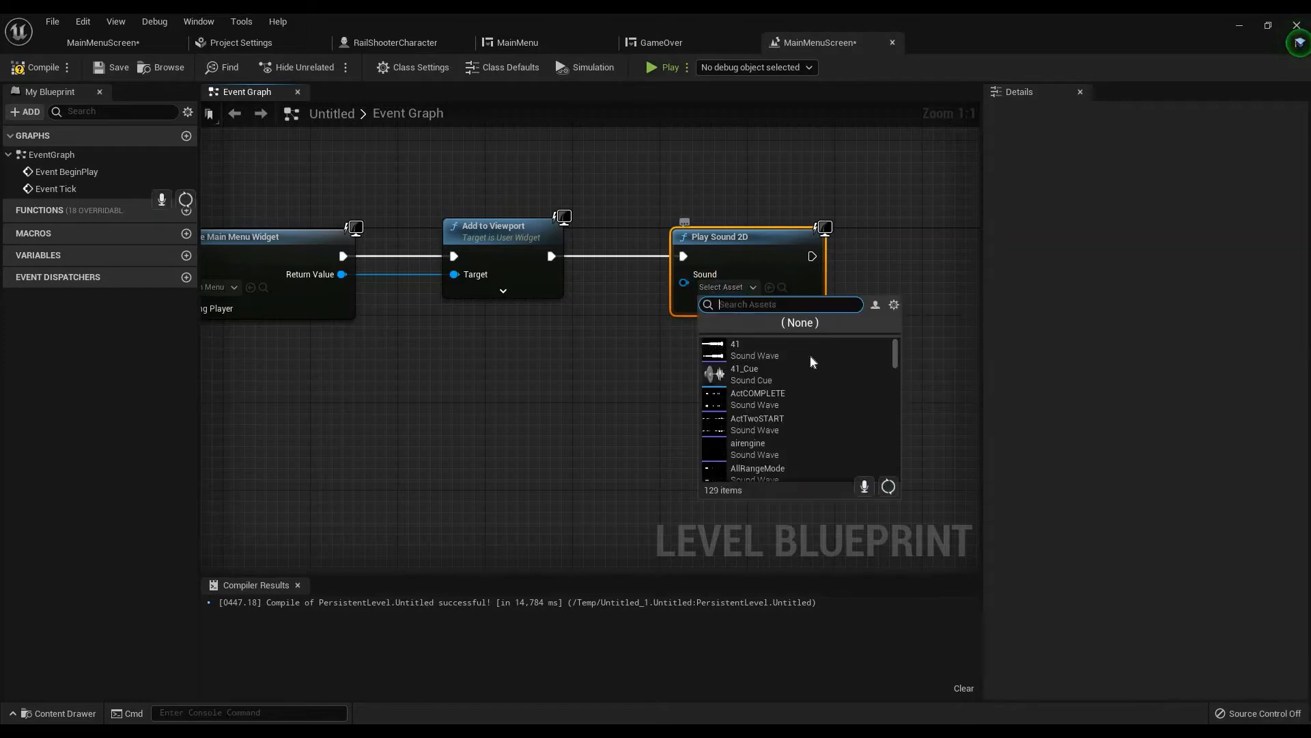
{"action": "scroll", "coordinate": [808, 383], "scroll_direction": "down", "scroll_amount": 2}
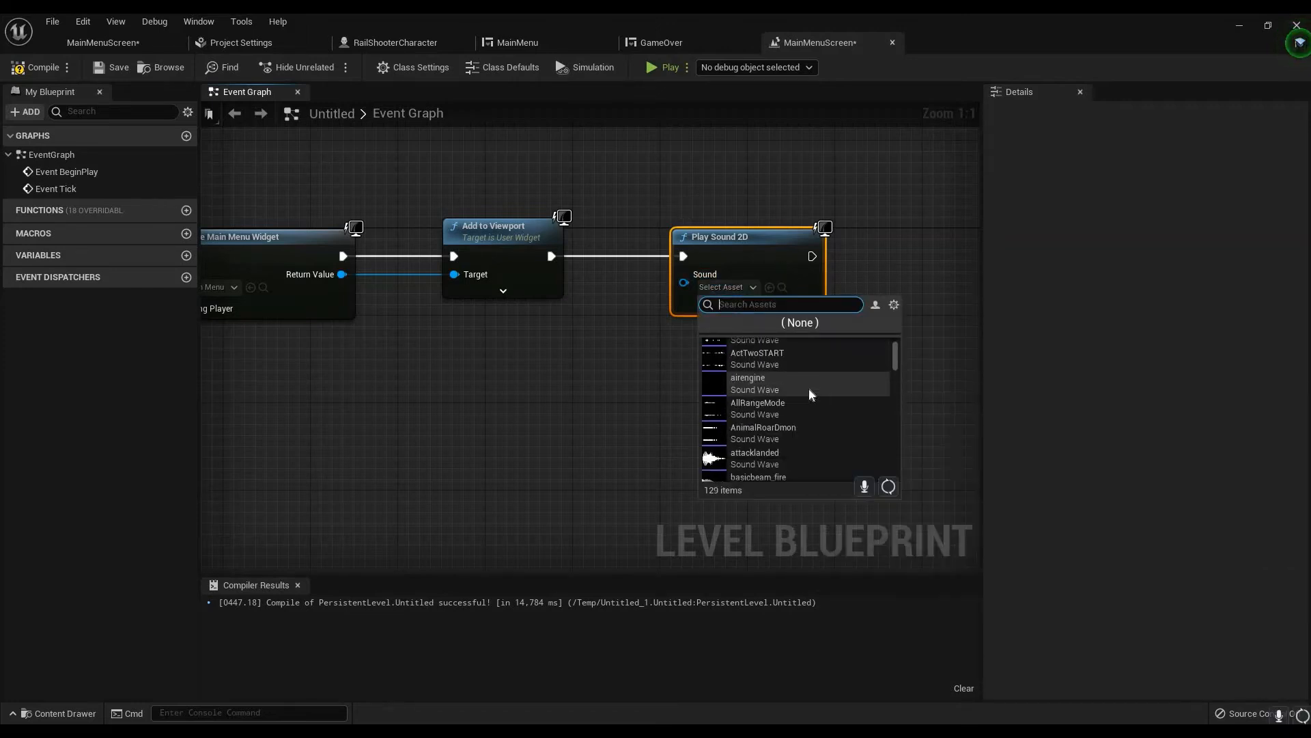
{"action": "scroll", "coordinate": [809, 387], "scroll_direction": "down", "scroll_amount": 1}
{"action": "scroll", "coordinate": [807, 387], "scroll_direction": "down", "scroll_amount": 2}
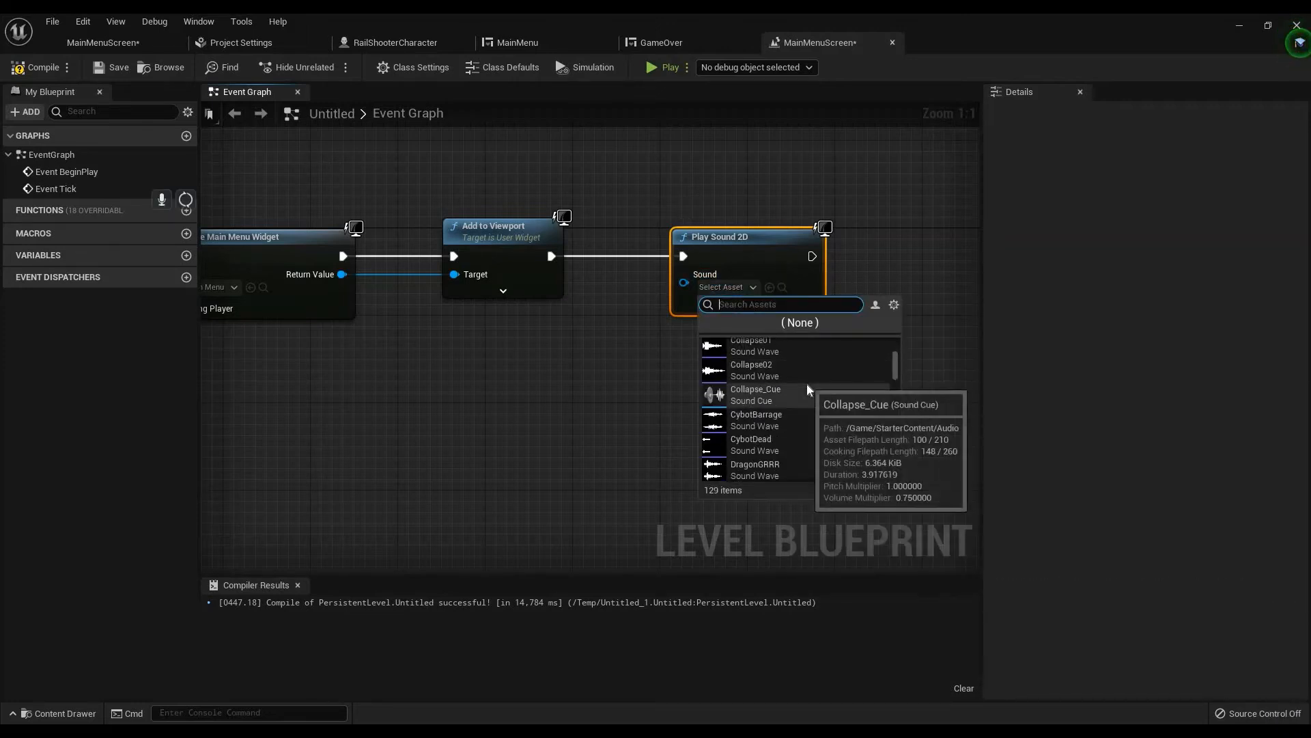
{"action": "scroll", "coordinate": [807, 387], "scroll_direction": "down", "scroll_amount": 2}
{"action": "scroll", "coordinate": [807, 389], "scroll_direction": "down", "scroll_amount": 5}
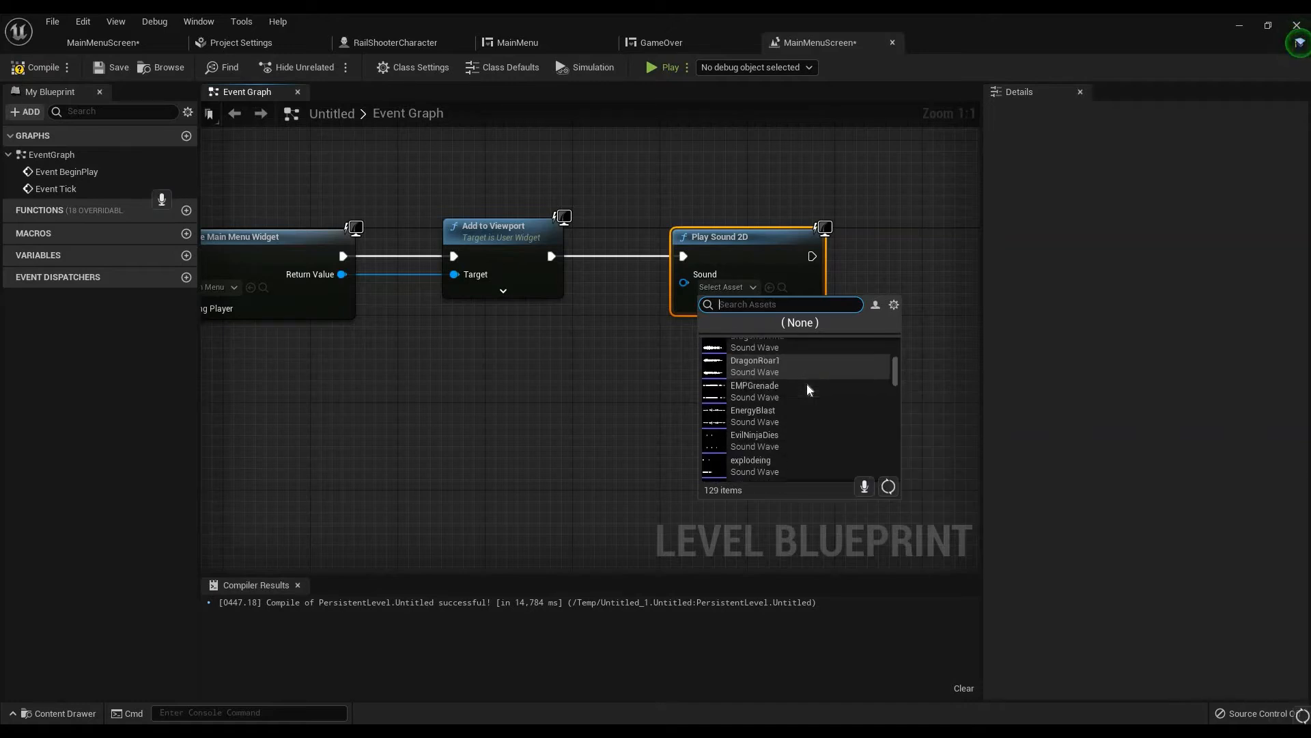
{"action": "scroll", "coordinate": [801, 408], "scroll_direction": "down", "scroll_amount": 3}
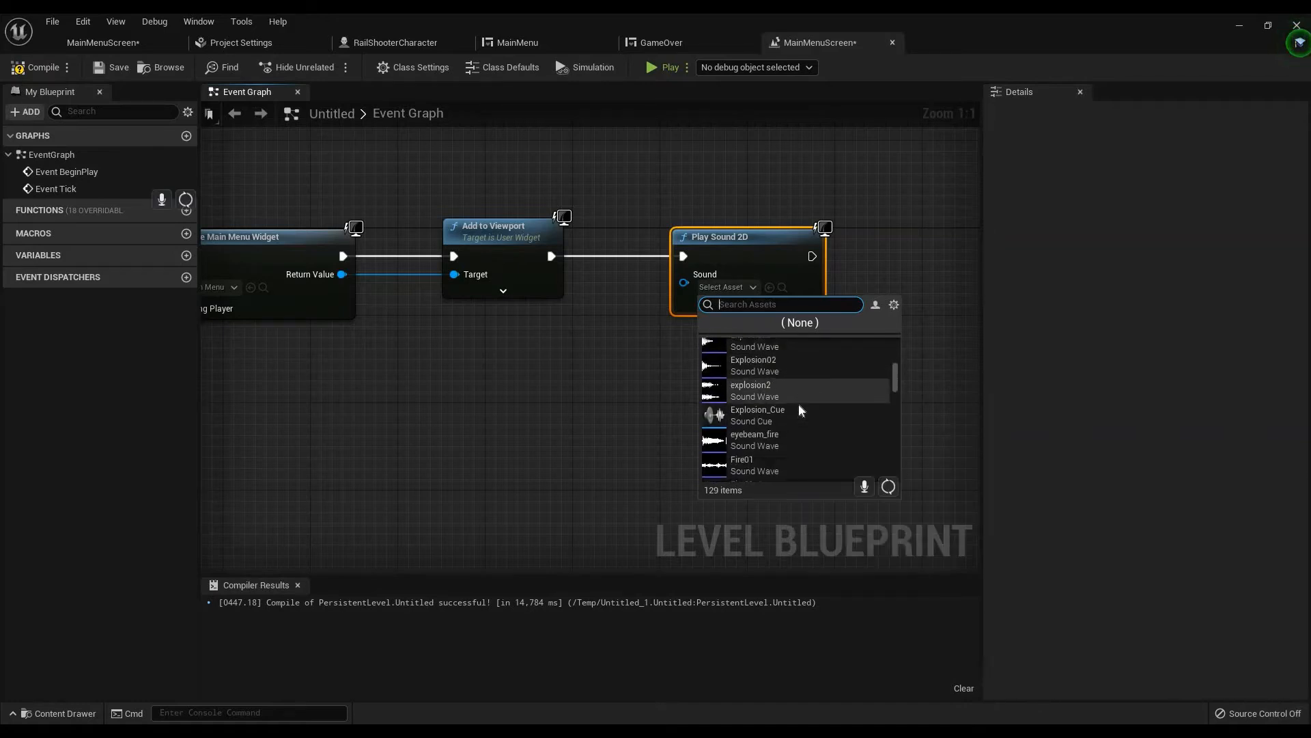
{"action": "scroll", "coordinate": [799, 419], "scroll_direction": "down", "scroll_amount": 1}
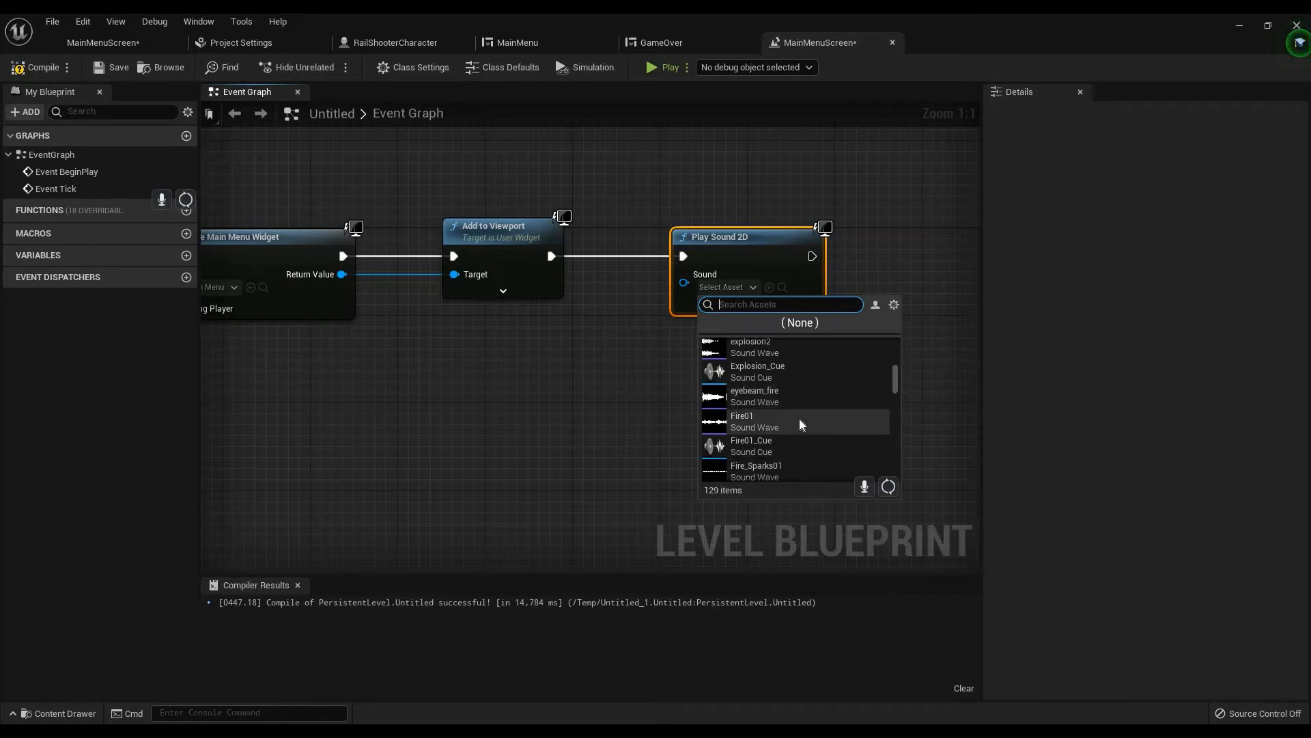
{"action": "scroll", "coordinate": [800, 416], "scroll_direction": "down", "scroll_amount": 2}
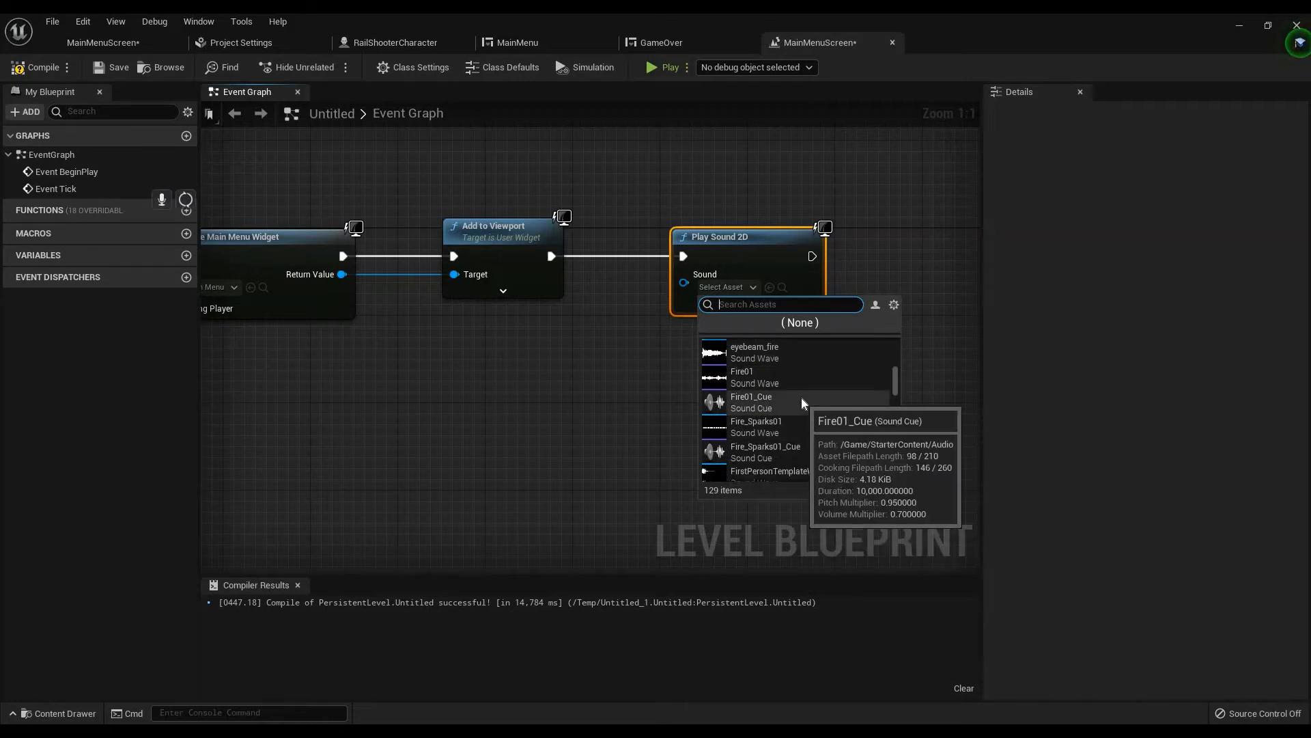
{"action": "scroll", "coordinate": [806, 403], "scroll_direction": "down", "scroll_amount": 2}
{"action": "scroll", "coordinate": [813, 413], "scroll_direction": "down", "scroll_amount": 5}
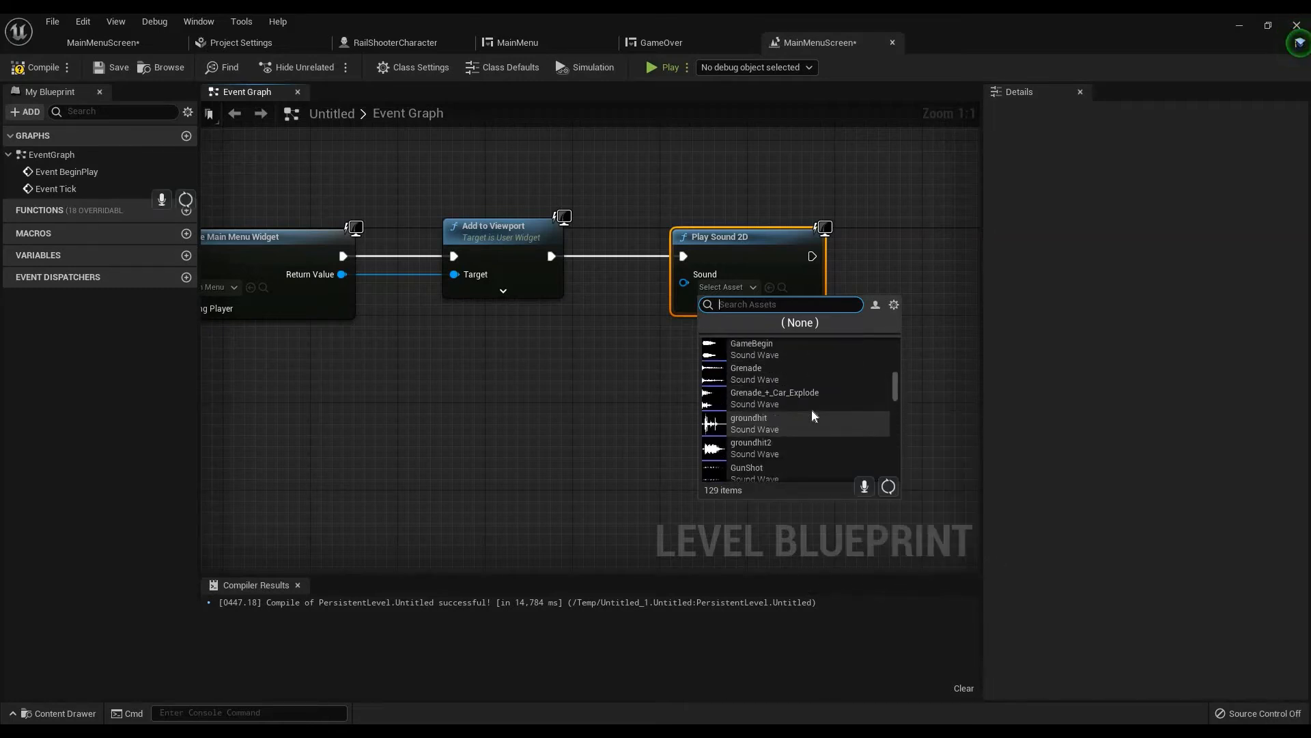
{"action": "scroll", "coordinate": [812, 409], "scroll_direction": "down", "scroll_amount": 5}
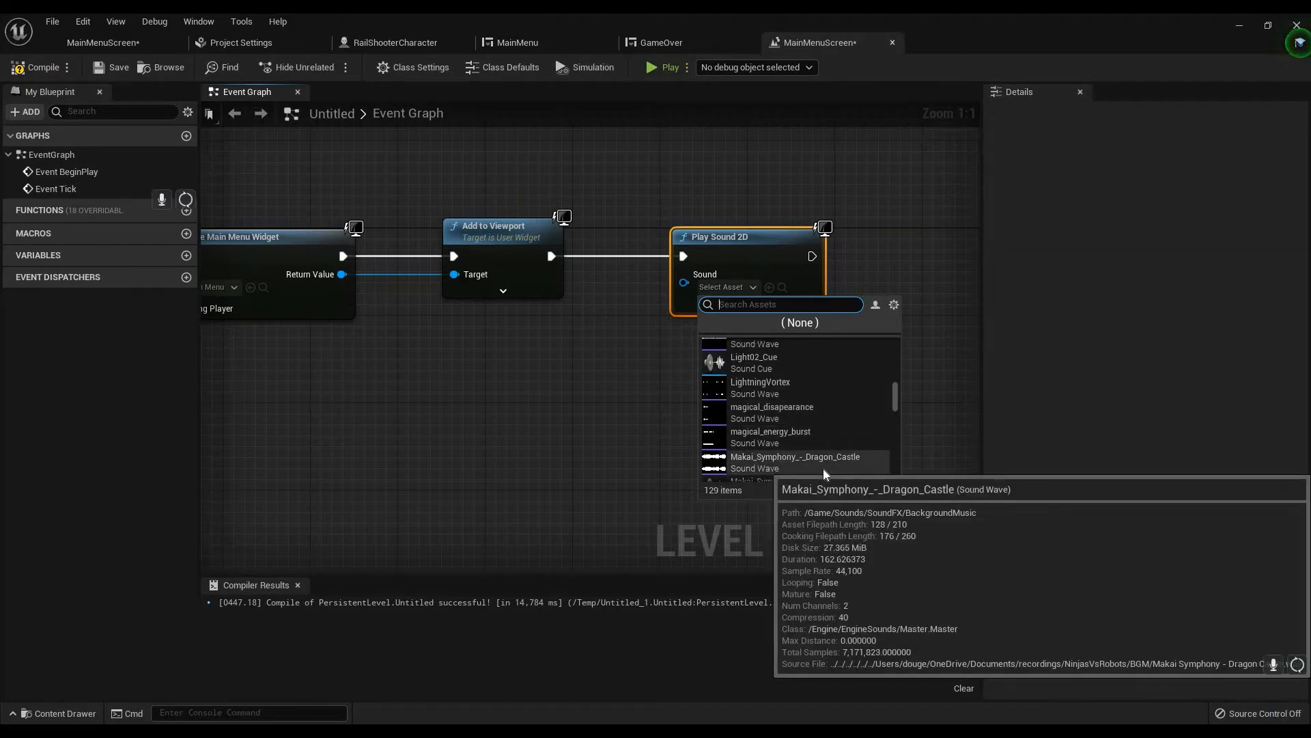
{"action": "left_click", "coordinate": [822, 468]}
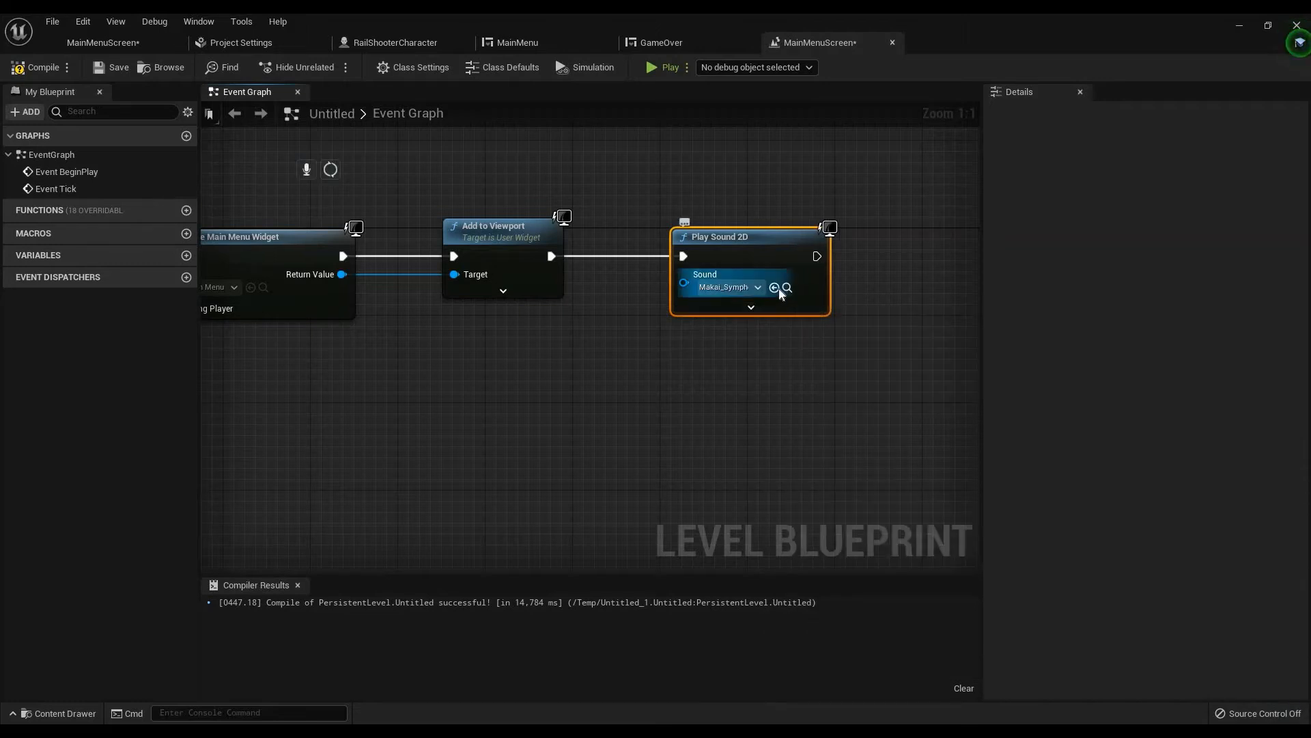
Locate the Play Sound 2D node's assigned sound wave in the BackgroundMusic folder and preview it
{"action": "left_click", "coordinate": [786, 288]}
{"action": "left_click", "coordinate": [369, 579]}
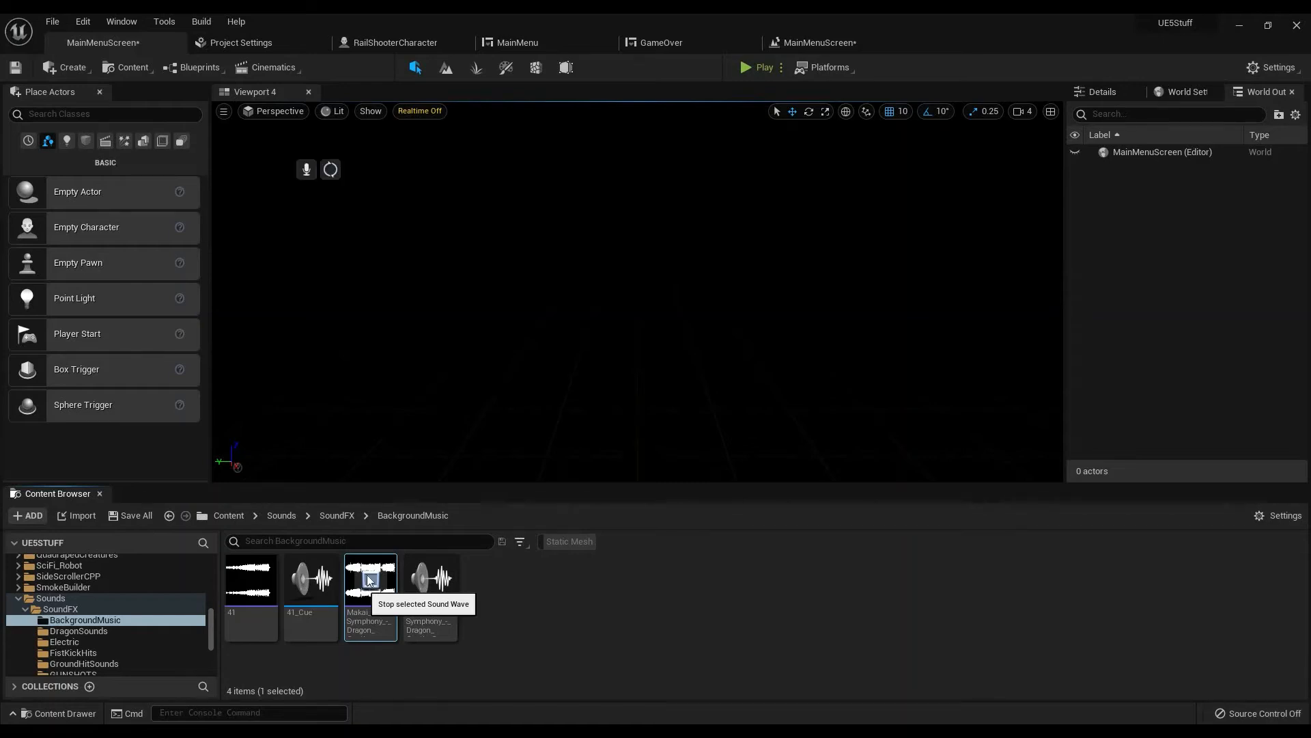
{"action": "left_click", "coordinate": [370, 580]}
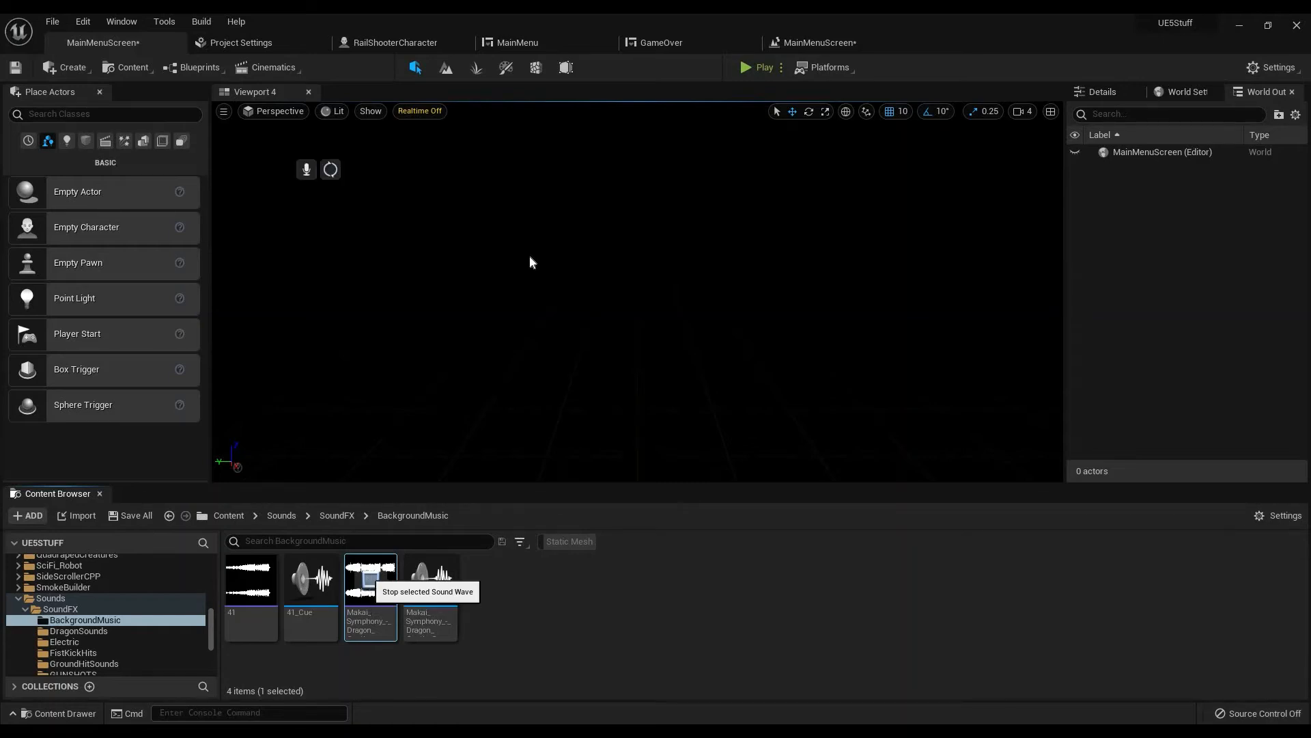
Play-test the MainMenuScreen level, launching the game with Start Game and shooting at the enemies, and end the session
{"action": "left_click", "coordinate": [756, 68]}
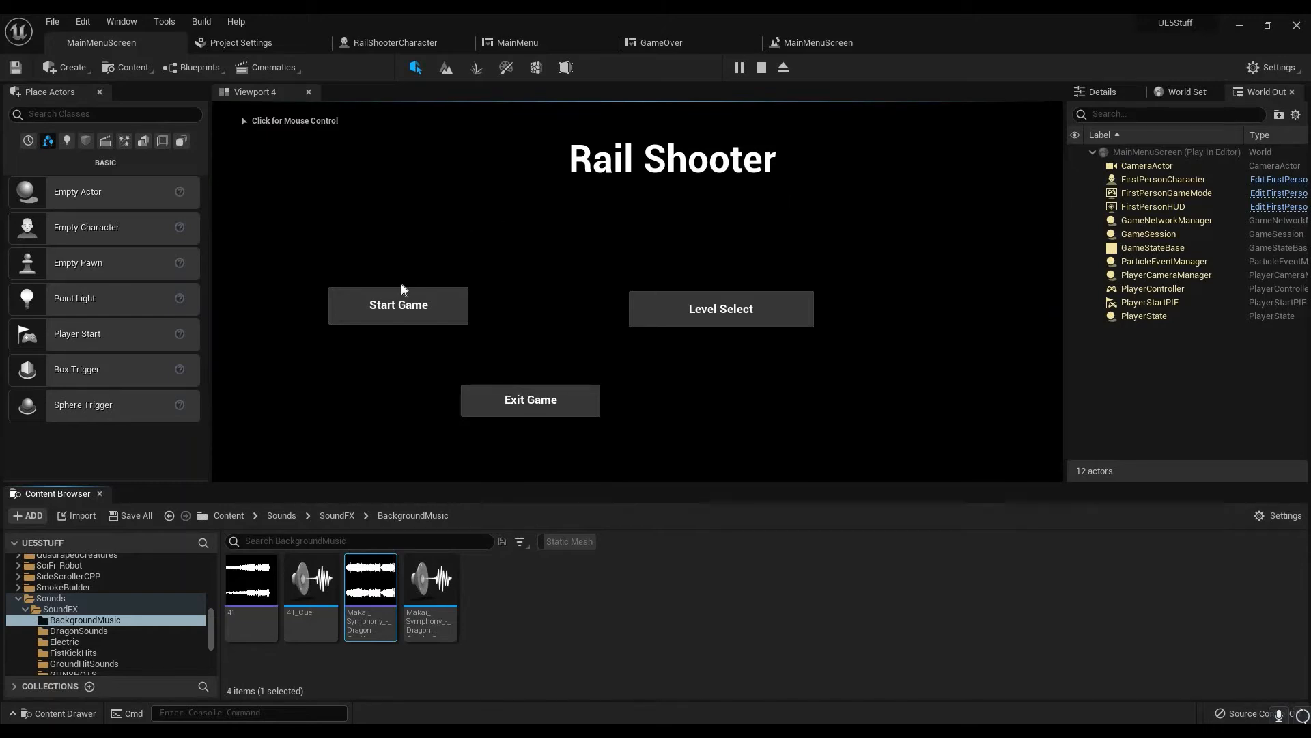
{"action": "left_click", "coordinate": [442, 313]}
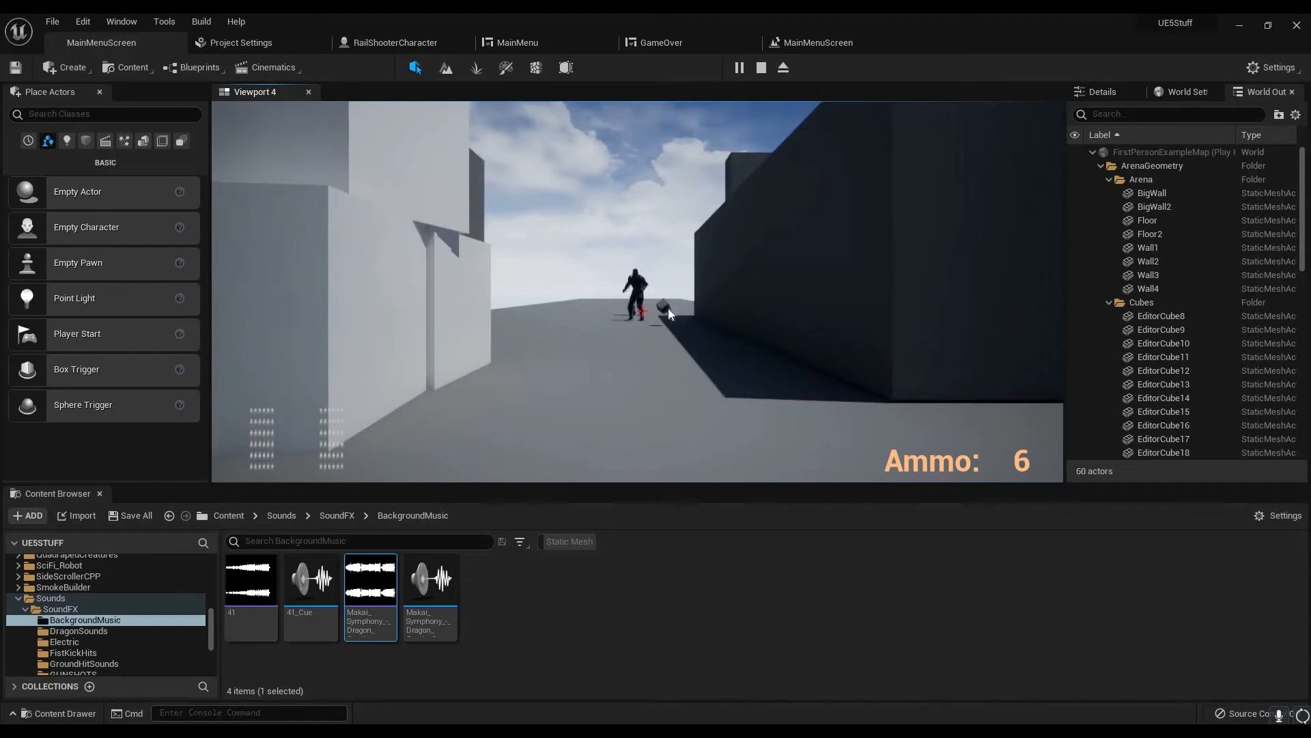
{"action": "left_click", "coordinate": [640, 292]}
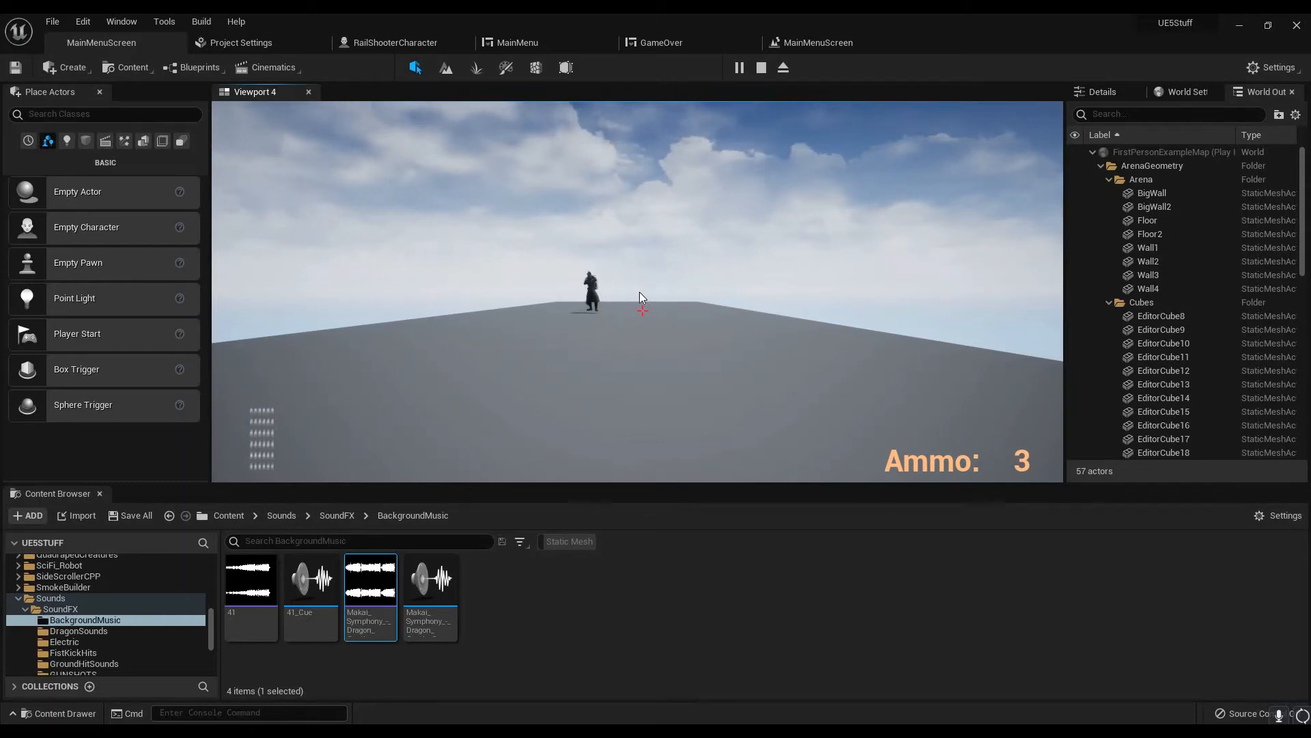
{"action": "left_click", "coordinate": [641, 340]}
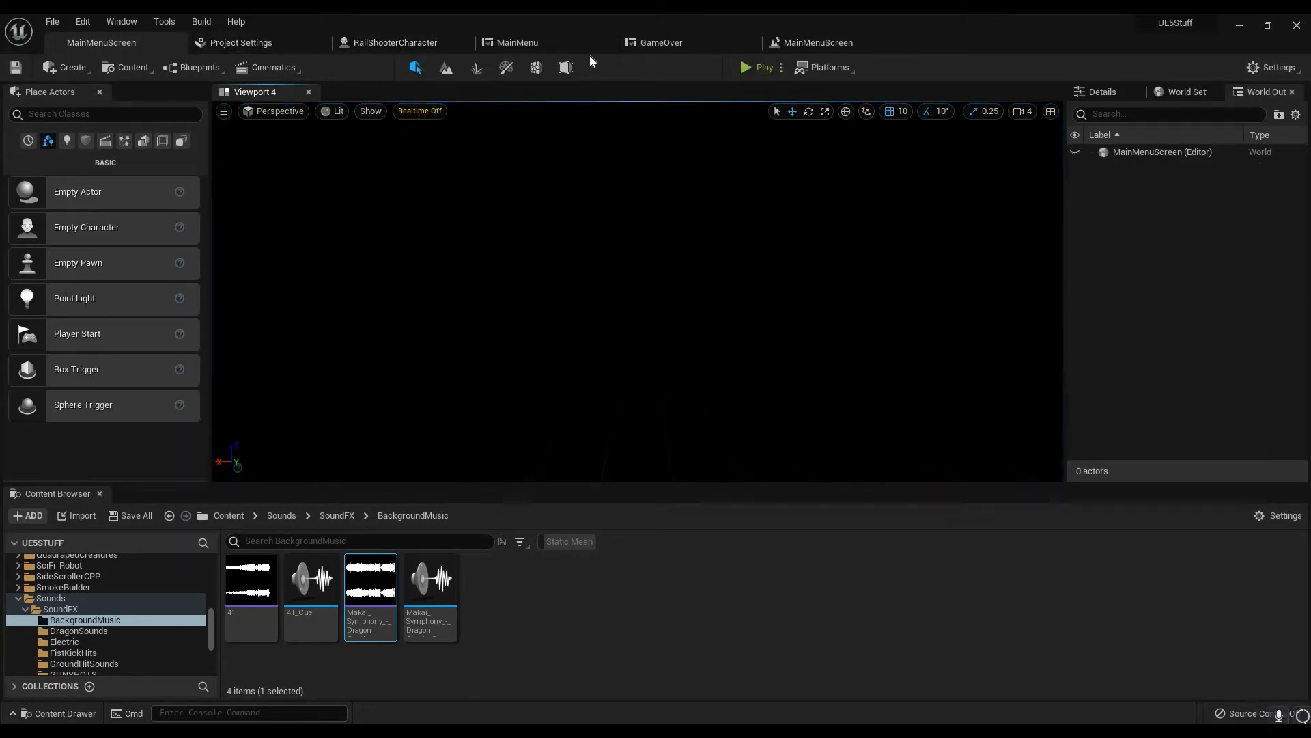
In the GameOver widget's designer, duplicate the Exit Game button and move the copy's anchor directly below the original button
{"action": "left_click", "coordinate": [661, 42]}
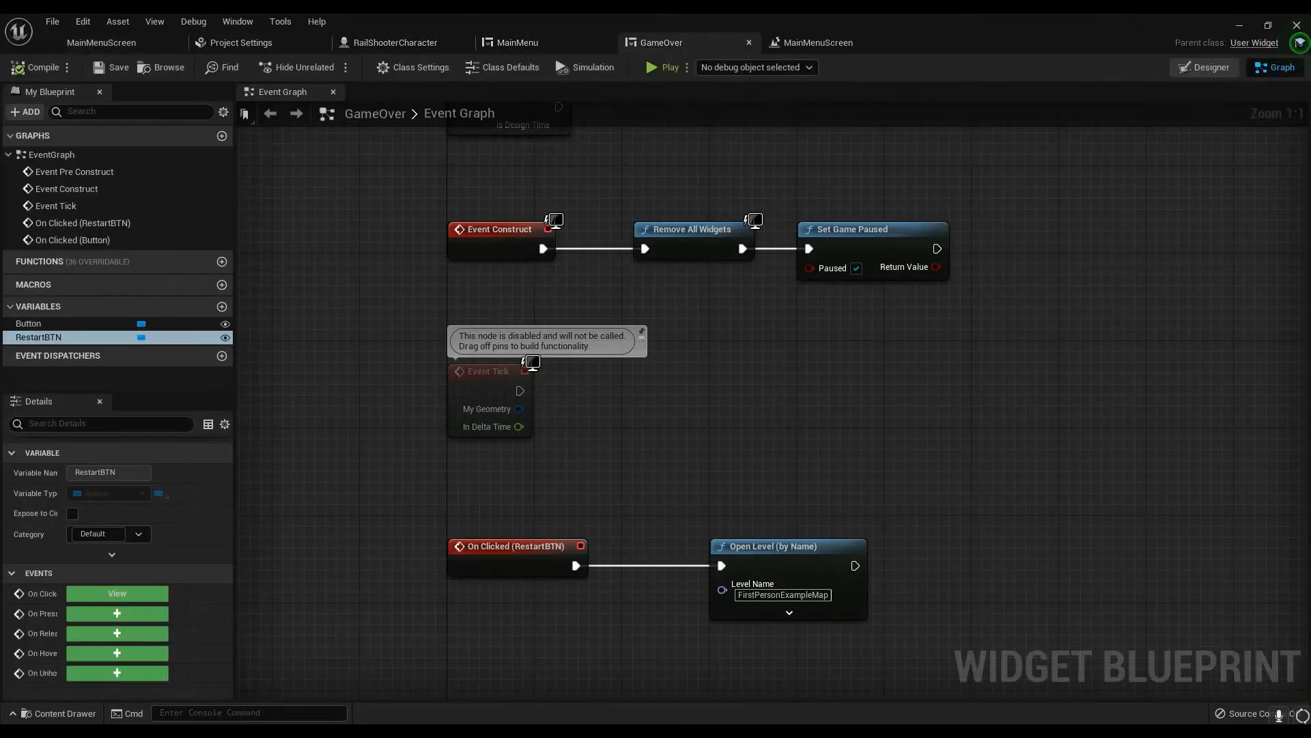
{"action": "left_click", "coordinate": [1206, 67]}
{"action": "left_click", "coordinate": [660, 351]}
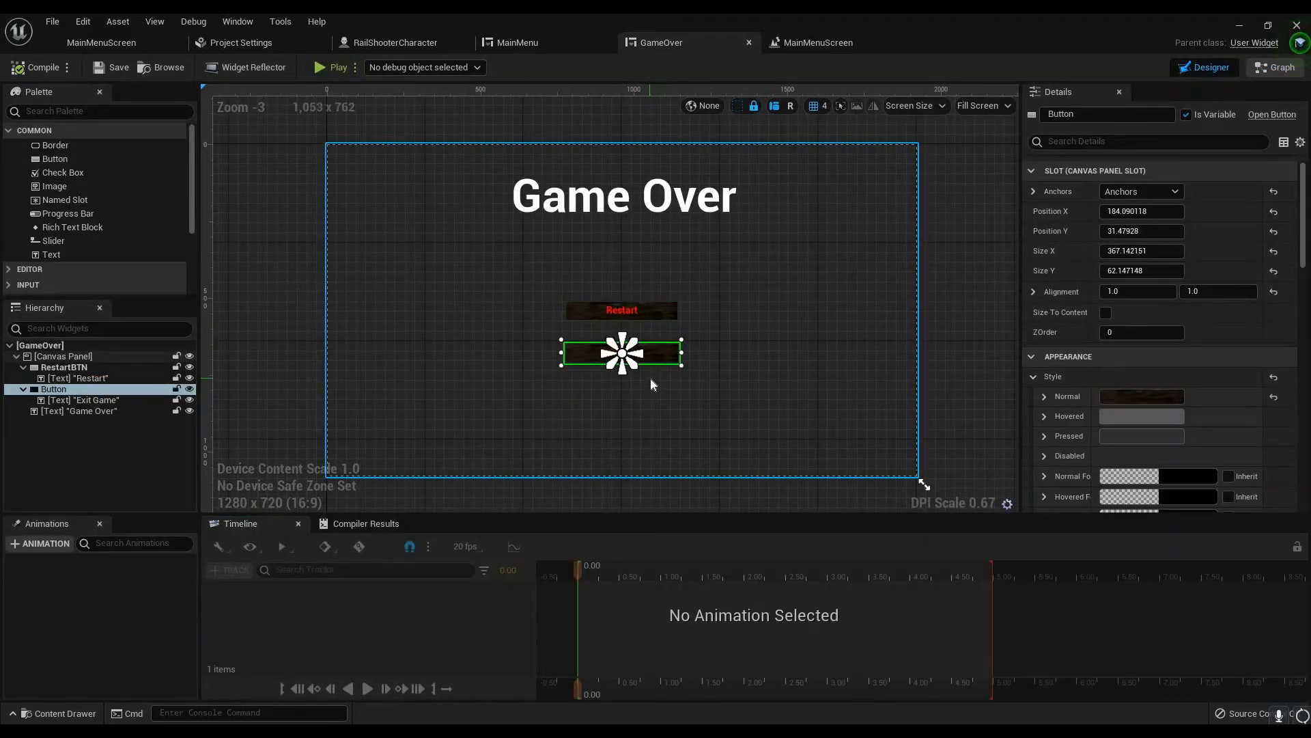
{"action": "key", "text": "ctrl+d"}
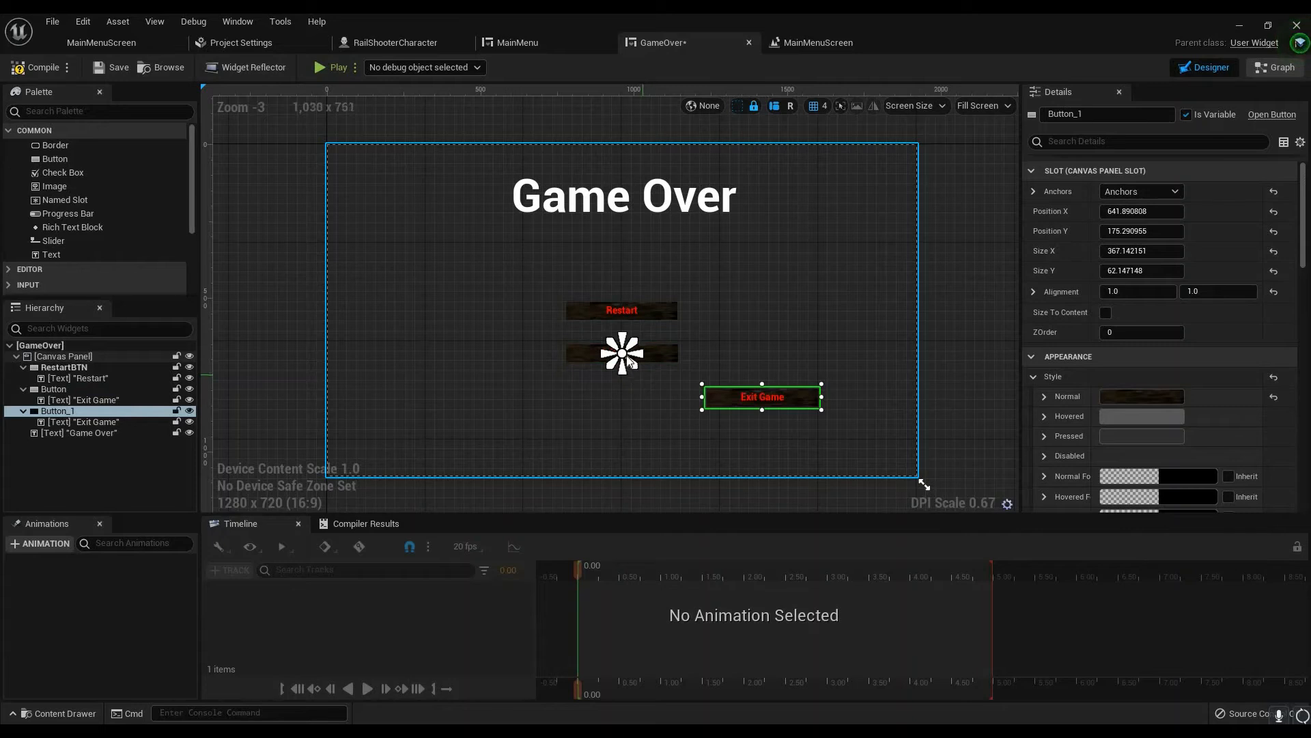
{"action": "mouse_move", "coordinate": [623, 380]}
{"action": "left_mouse_down"}
{"action": "mouse_move", "coordinate": [622, 408]}
{"action": "mouse_move", "coordinate": [622, 397]}
{"action": "left_mouse_up"}
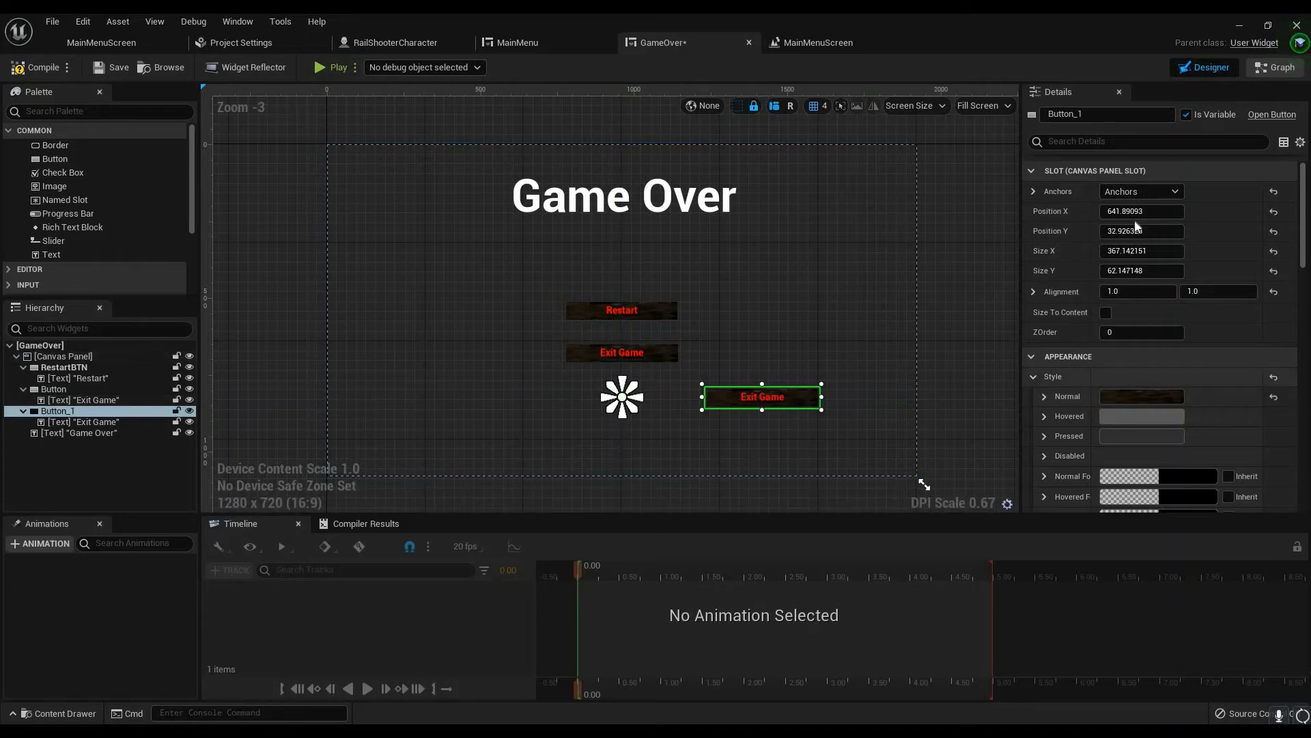
Align the duplicated button horizontally beneath the original Exit Game button by setting its Position X to about 186
{"action": "left_click", "coordinate": [1151, 296]}
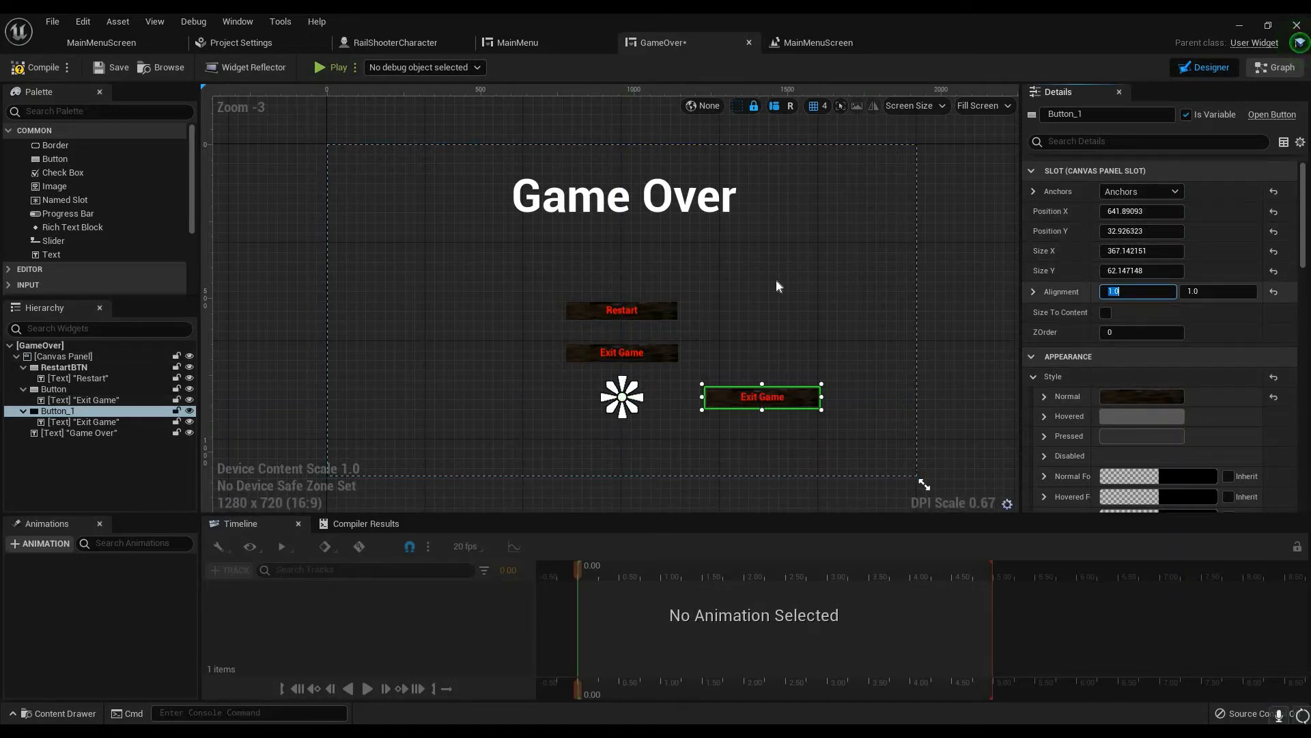
{"action": "left_click", "coordinate": [669, 353]}
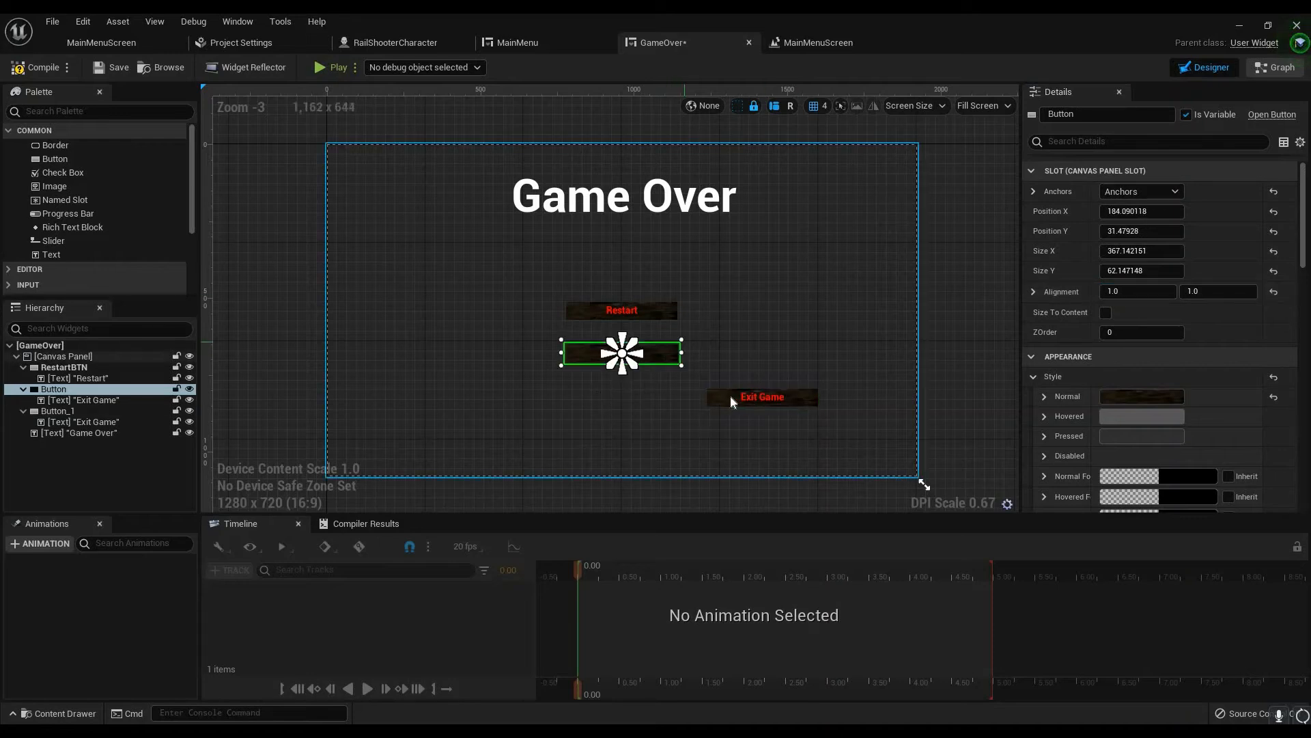
{"action": "left_click", "coordinate": [731, 395]}
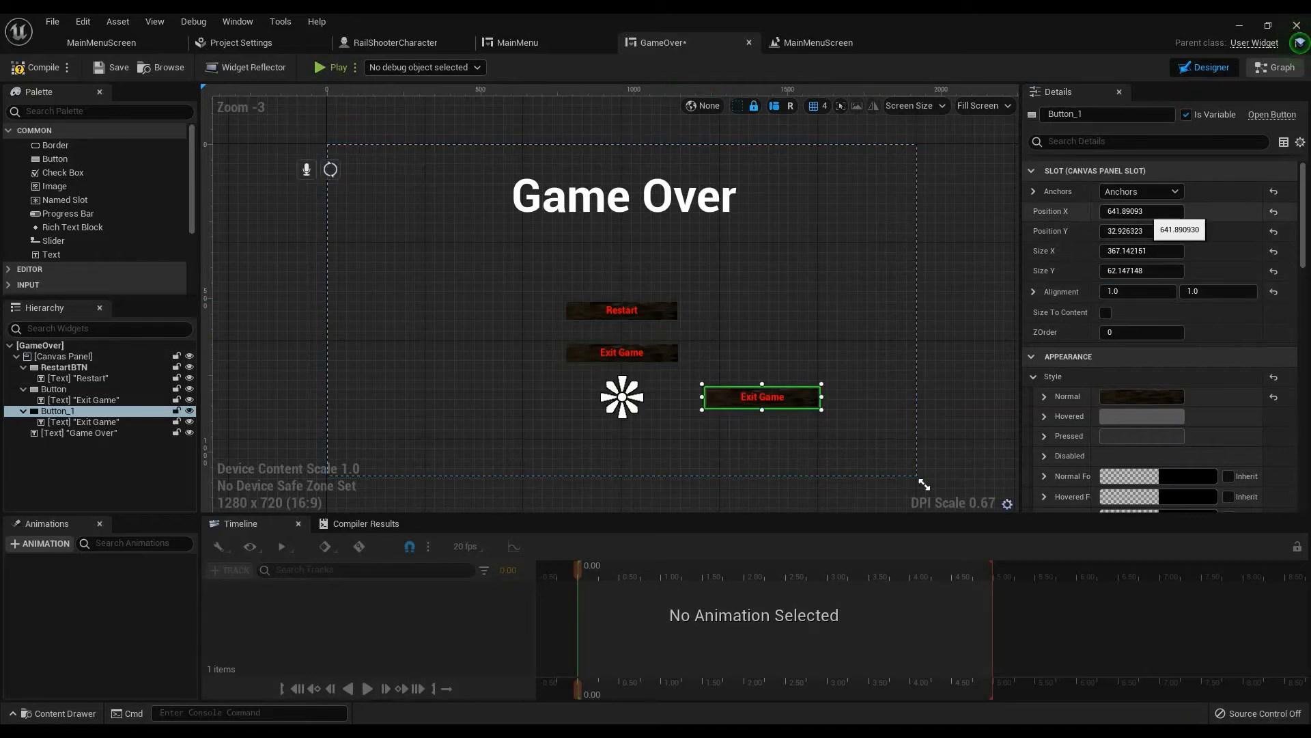
{"action": "left_click_drag", "start_coordinate": [1144, 212], "coordinate": [844, 356]}
{"action": "scroll", "coordinate": [859, 361], "scroll_direction": "up", "scroll_amount": 6}
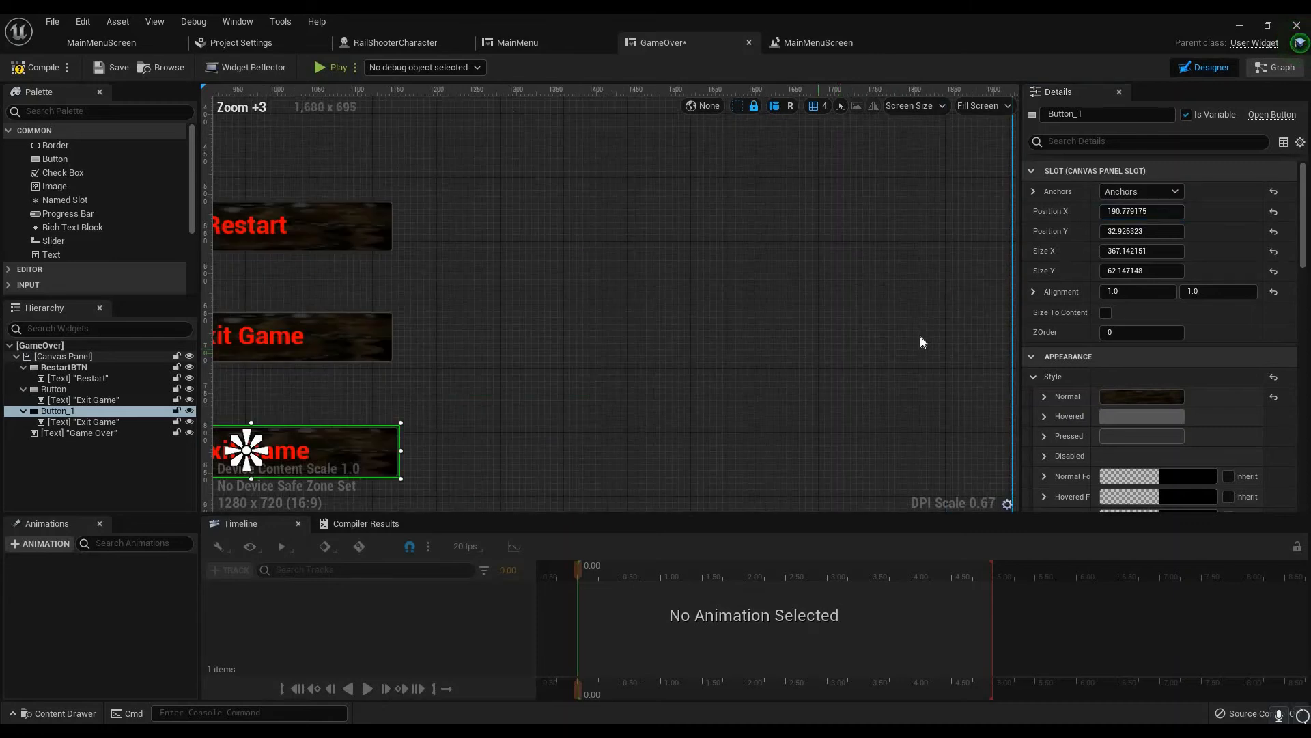
{"action": "right_click_drag", "start_coordinate": [920, 335], "coordinate": [867, 329]}
{"action": "scroll", "coordinate": [867, 334], "scroll_direction": "up", "scroll_amount": 5}
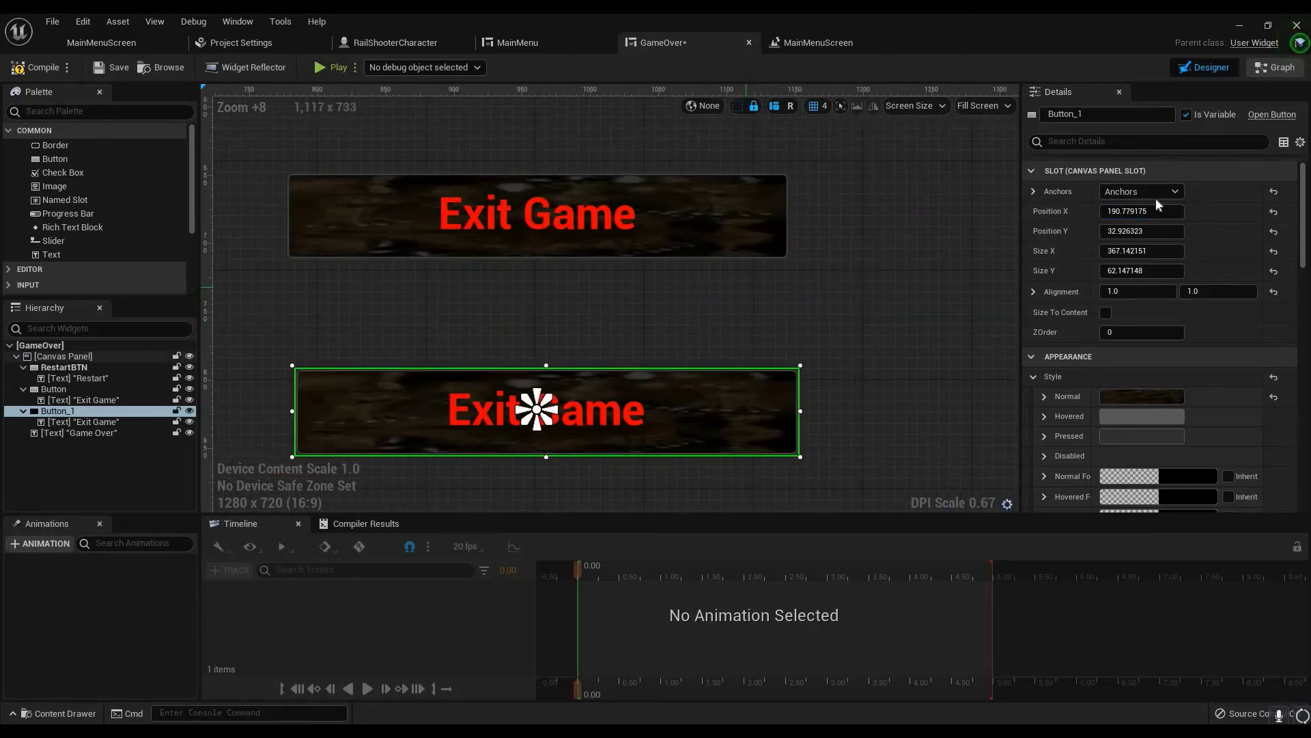
{"action": "left_click_drag", "start_coordinate": [1153, 212], "coordinate": [688, 395]}
Change the text on the duplicated lower button to Main Menu
{"action": "left_click", "coordinate": [687, 391]}
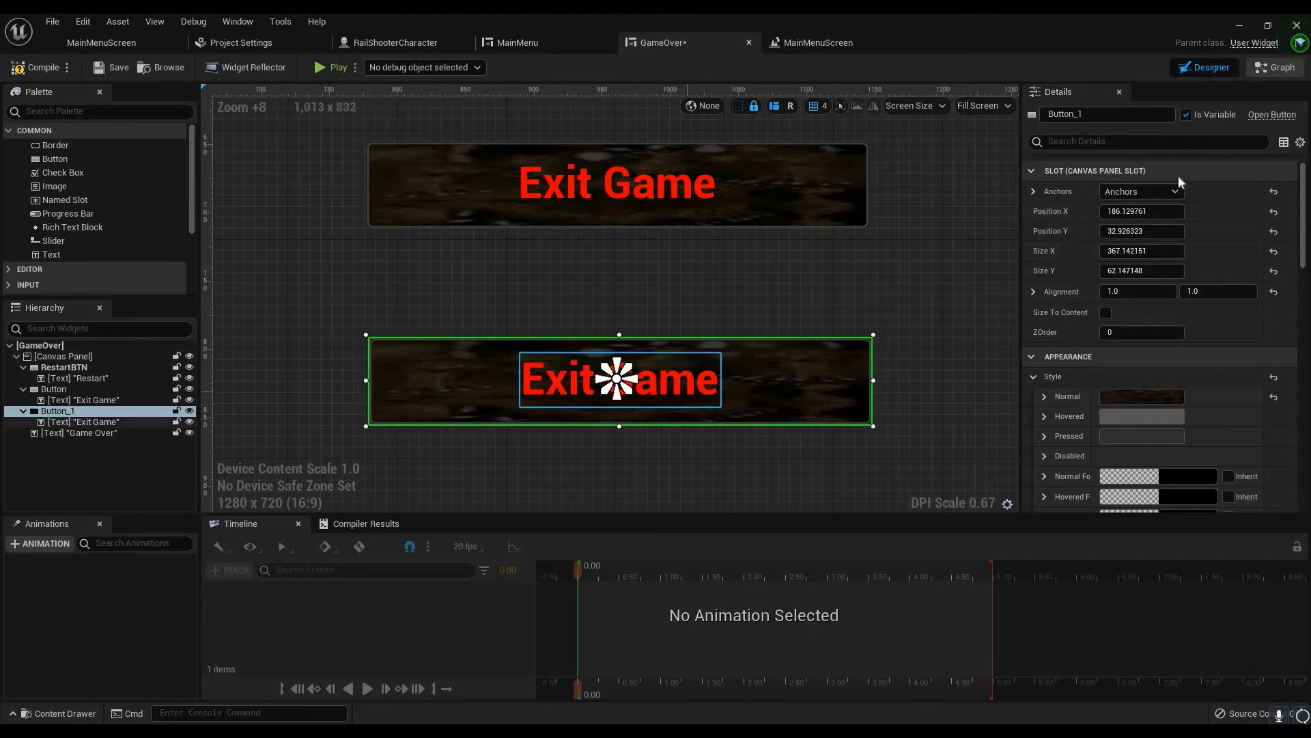
{"action": "scroll", "coordinate": [1152, 312], "scroll_direction": "down", "scroll_amount": 5}
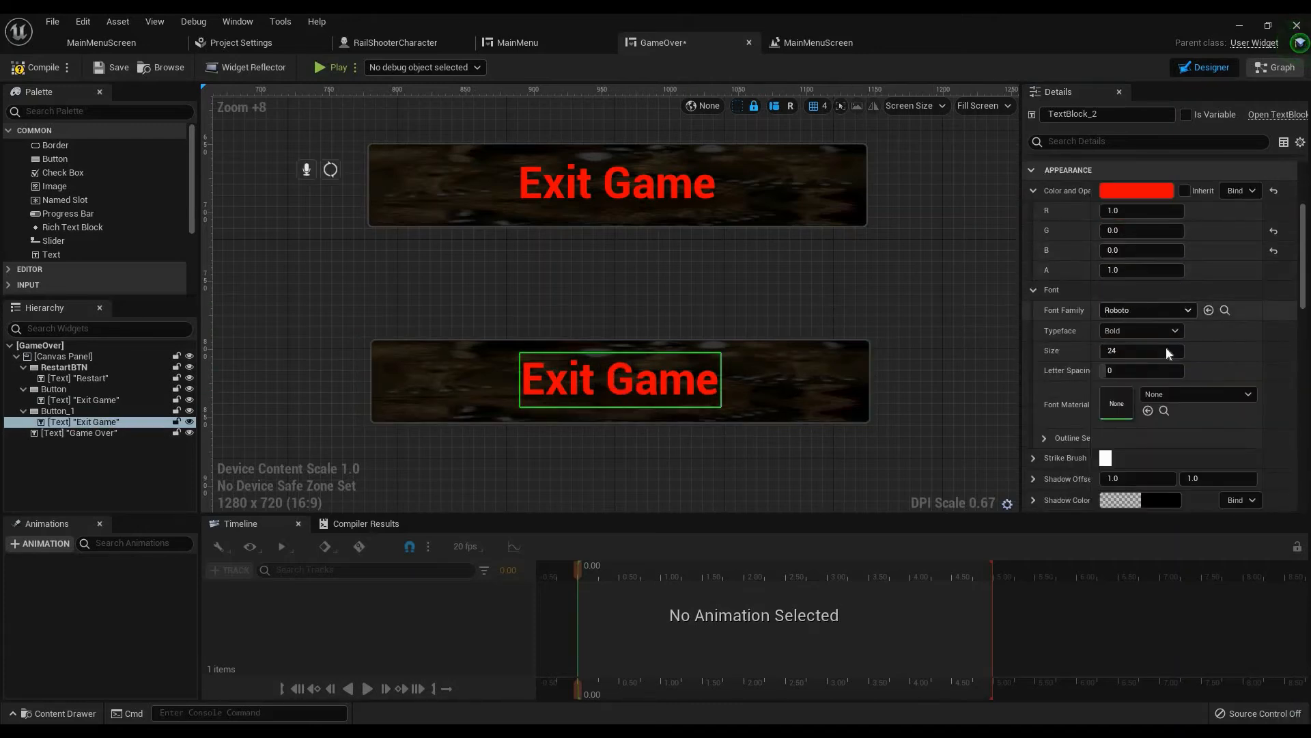
{"action": "scroll", "coordinate": [1206, 379], "scroll_direction": "up", "scroll_amount": 2}
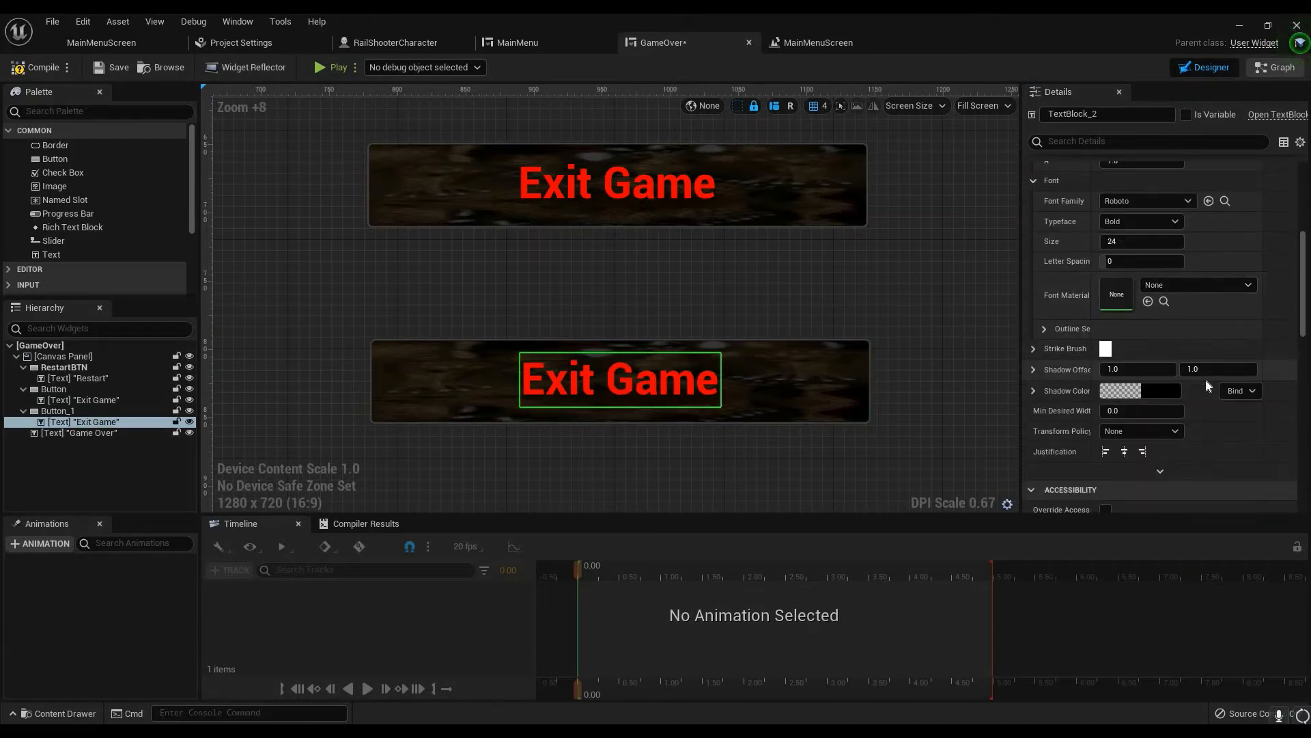
{"action": "scroll", "coordinate": [1204, 373], "scroll_direction": "up", "scroll_amount": 2}
{"action": "scroll", "coordinate": [1198, 358], "scroll_direction": "down", "scroll_amount": 4}
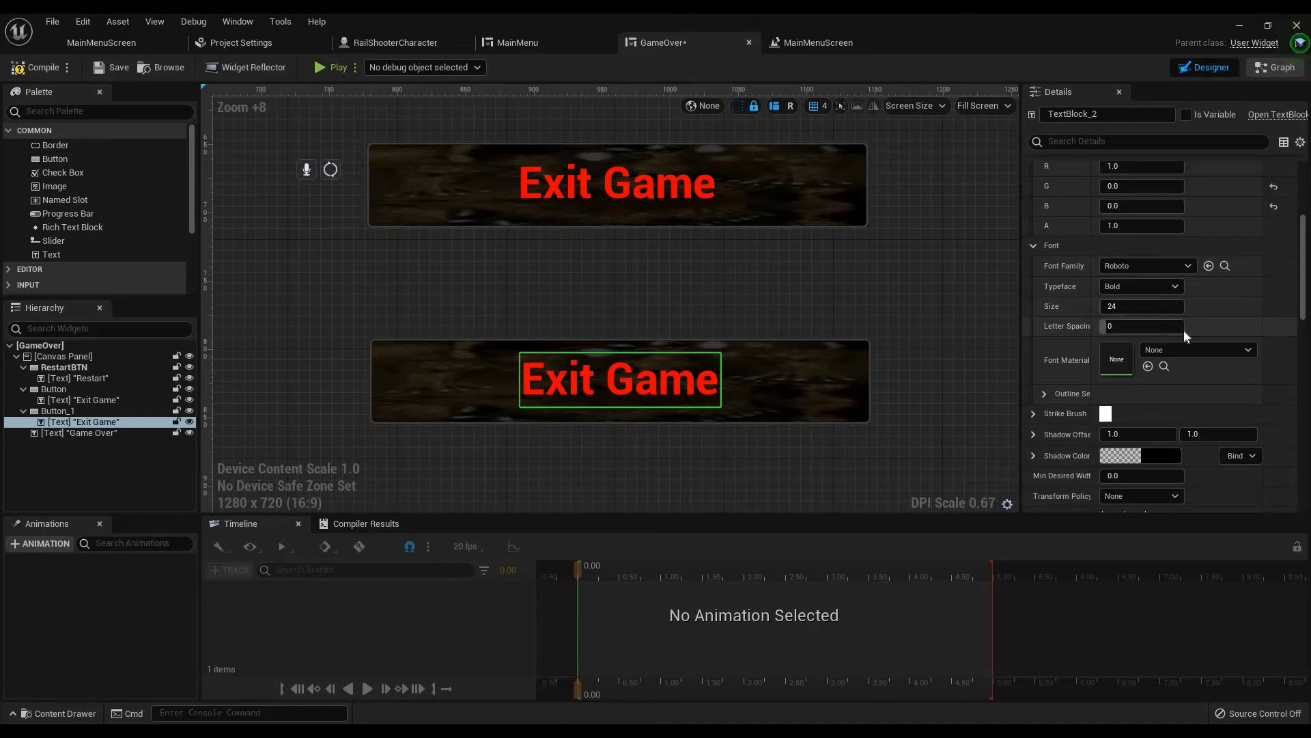
{"action": "scroll", "coordinate": [1184, 330], "scroll_direction": "up", "scroll_amount": 5}
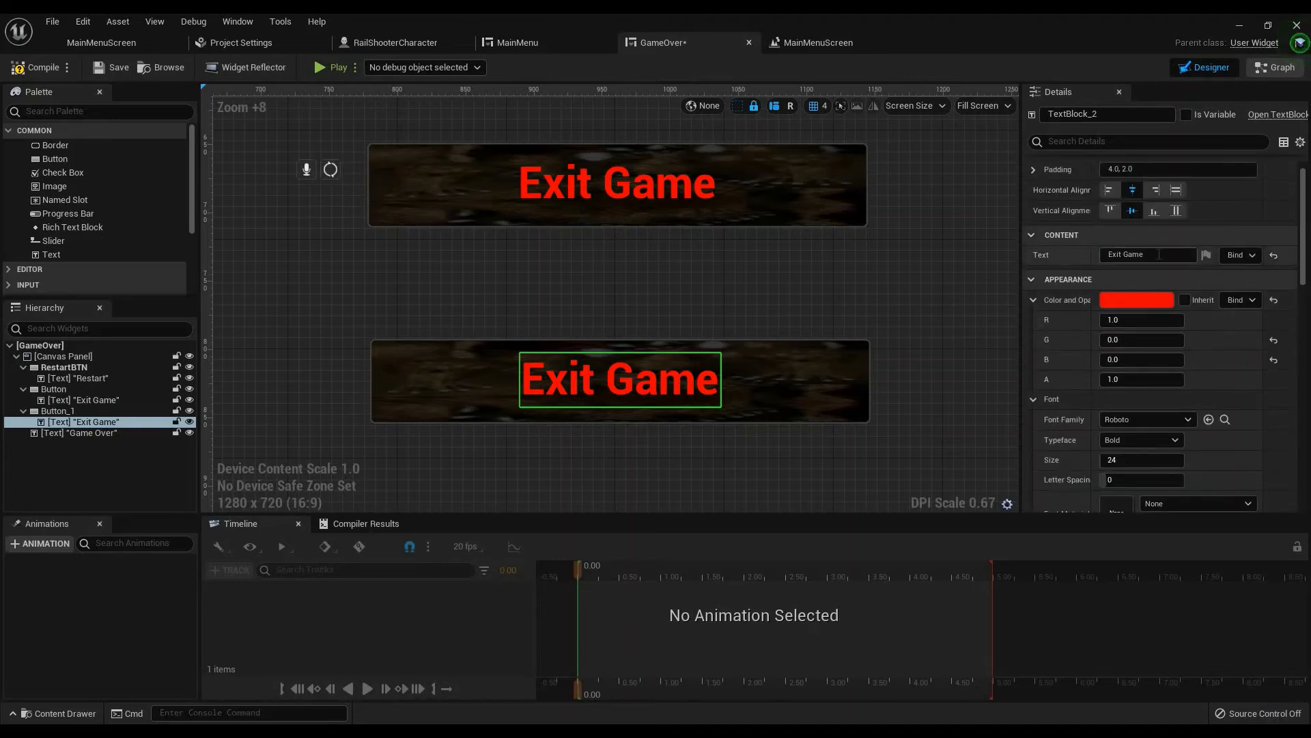
{"action": "double_click", "coordinate": [1160, 256]}
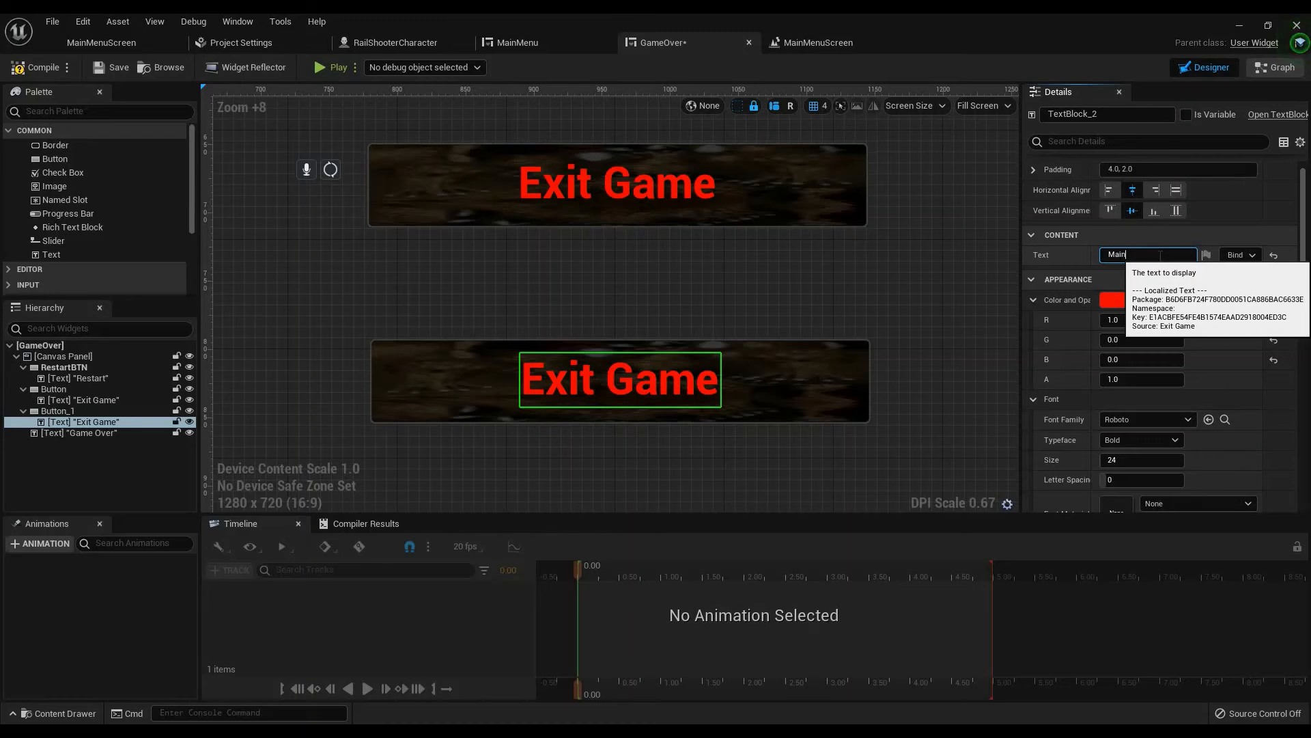
{"action": "key", "text": "Return"}
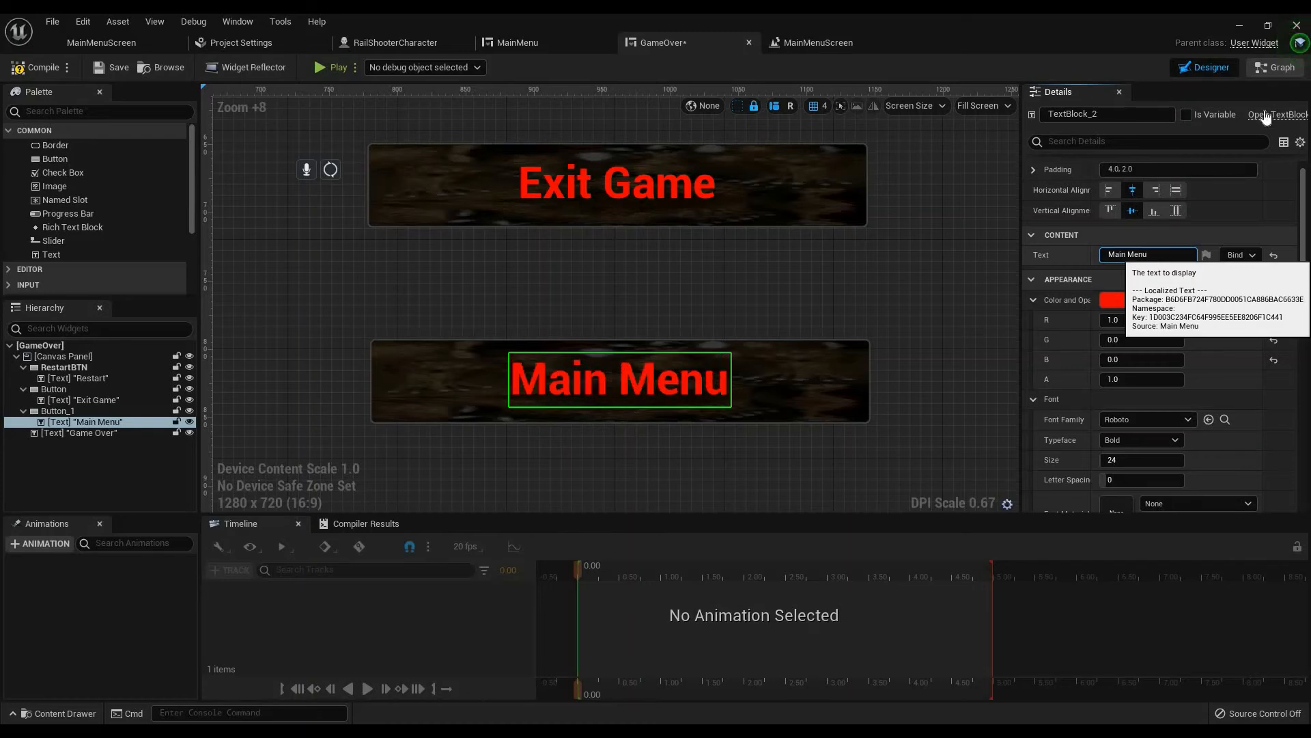
Add an On Pressed event for the Main Menu button in the GameOver widget
{"action": "left_click", "coordinate": [1274, 67]}
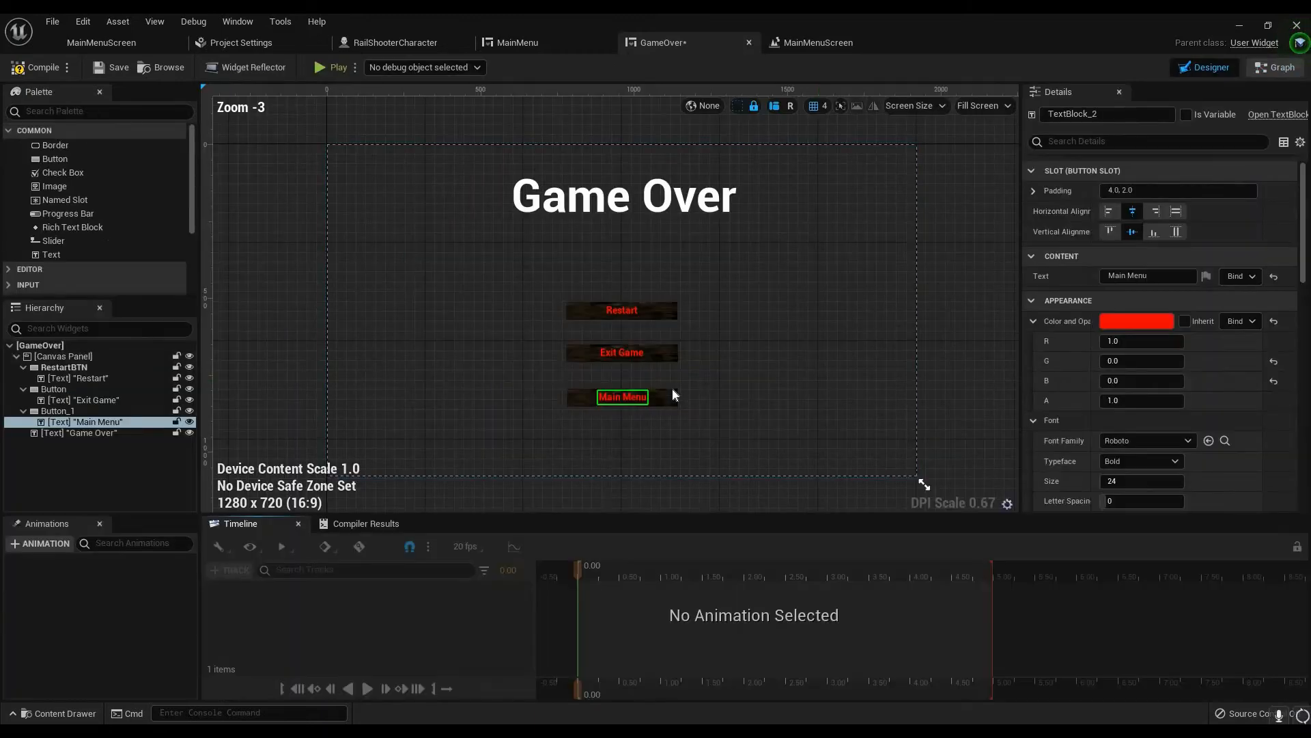
{"action": "left_click", "coordinate": [672, 393]}
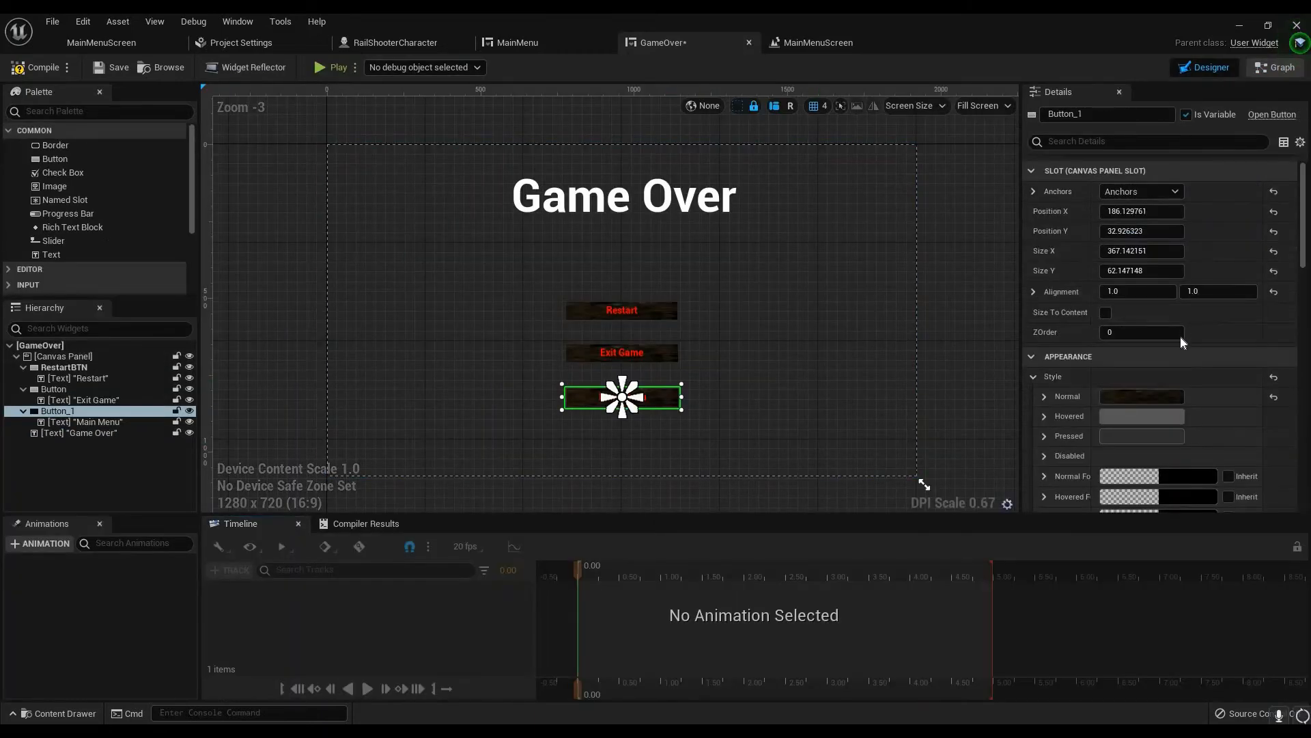
{"action": "scroll", "coordinate": [1182, 342], "scroll_direction": "down", "scroll_amount": 10}
{"action": "scroll", "coordinate": [1182, 344], "scroll_direction": "down", "scroll_amount": 15}
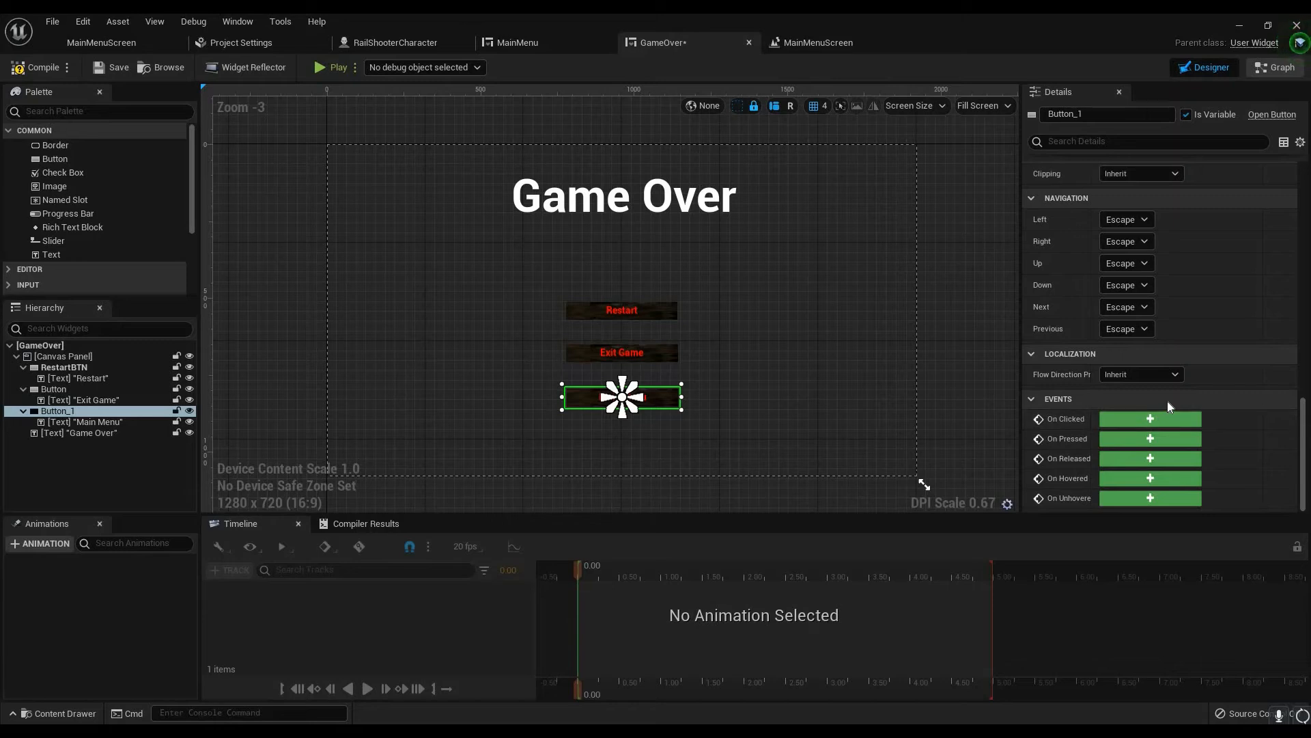
{"action": "left_click", "coordinate": [1150, 439]}
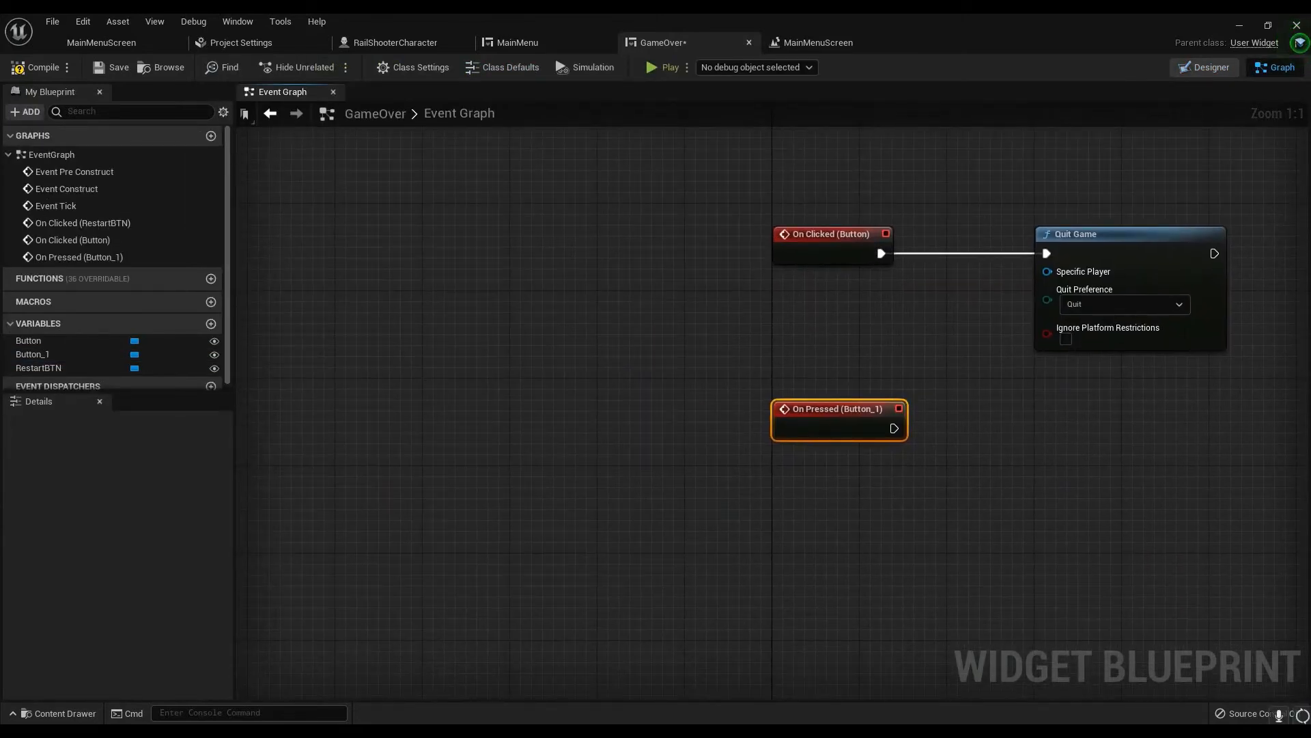
Add an Open Level (by Name) node executed by the On Pressed (Button_1) event and line it up with that event
{"action": "right_click_drag", "start_coordinate": [871, 440], "coordinate": [580, 563]}
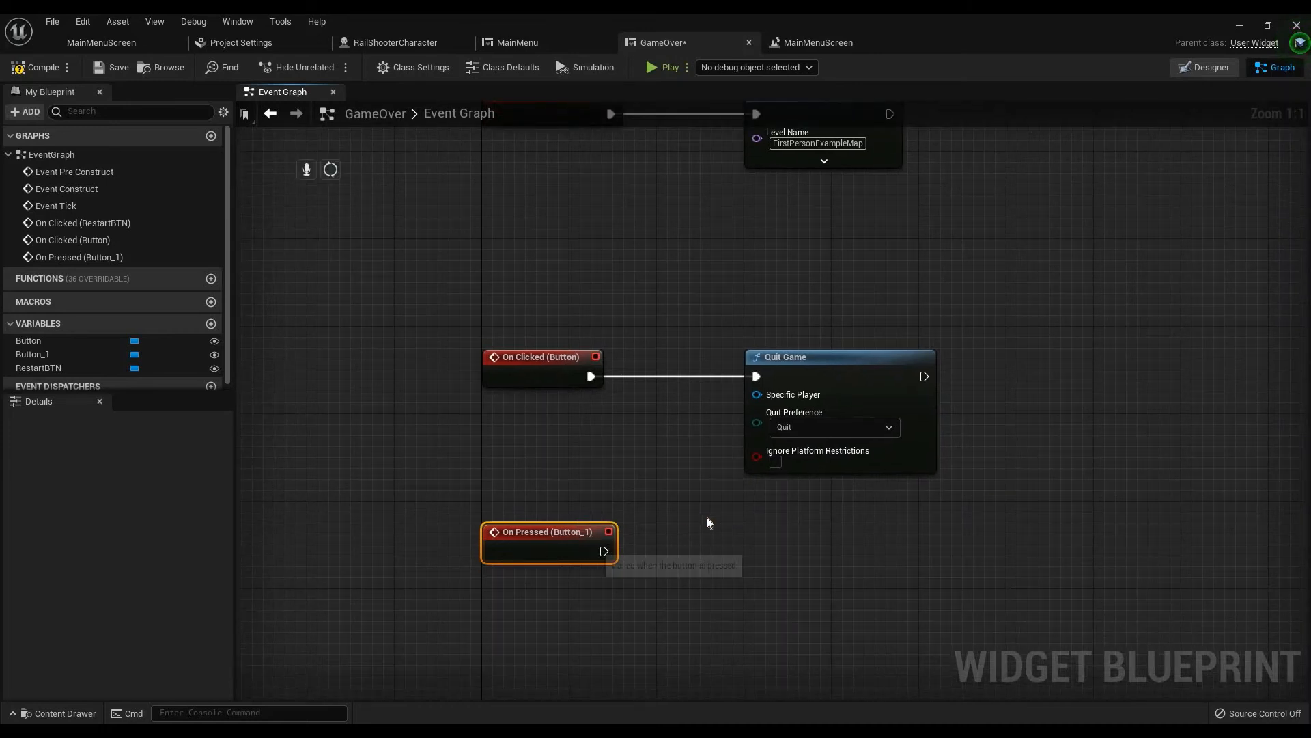
{"action": "left_click_drag", "start_coordinate": [604, 551], "coordinate": [707, 515]}
{"action": "type", "text": "o"}
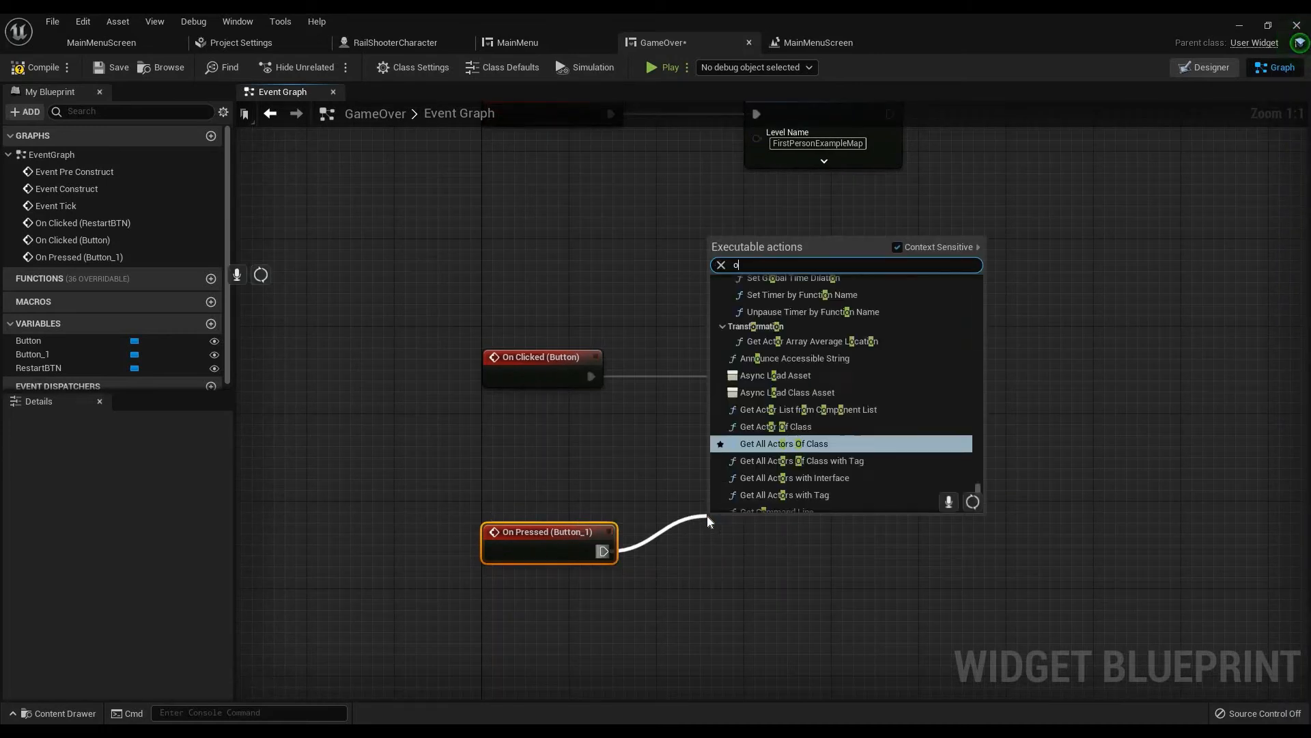
{"action": "type", "text": "penl"}
{"action": "key", "text": "Return"}
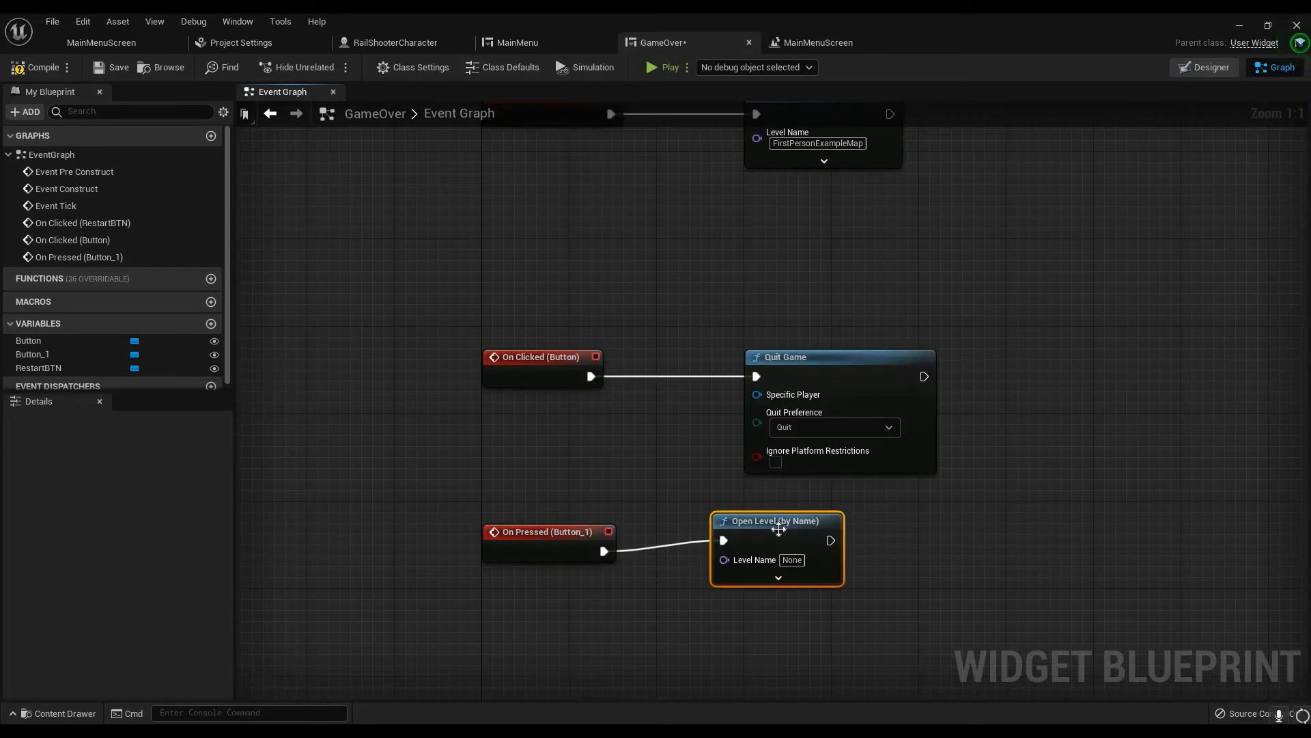
{"action": "left_click", "coordinate": [792, 560]}
{"action": "left_click_drag", "start_coordinate": [778, 528], "coordinate": [779, 539]}
Set the new Open Level node's Level Name to MainMenu and save the GameOver widget
{"action": "left_click", "coordinate": [791, 571]}
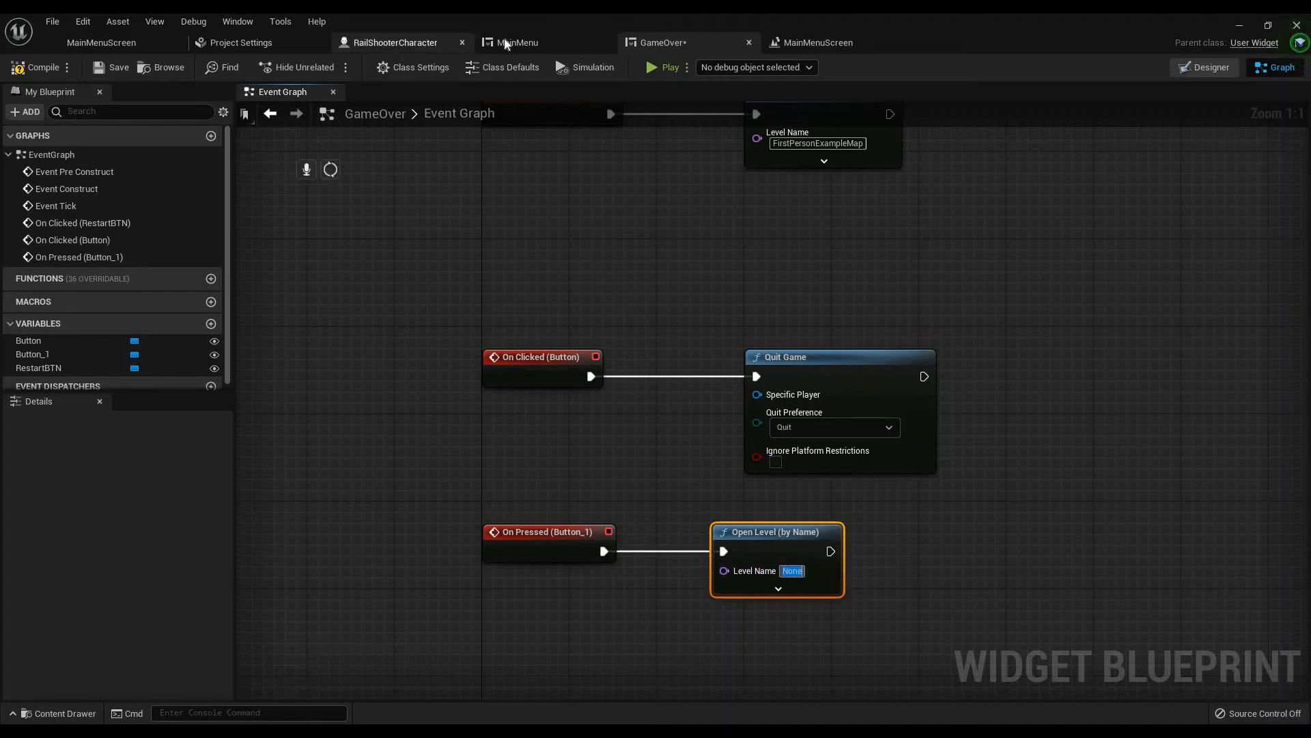
{"action": "left_click", "coordinate": [531, 49]}
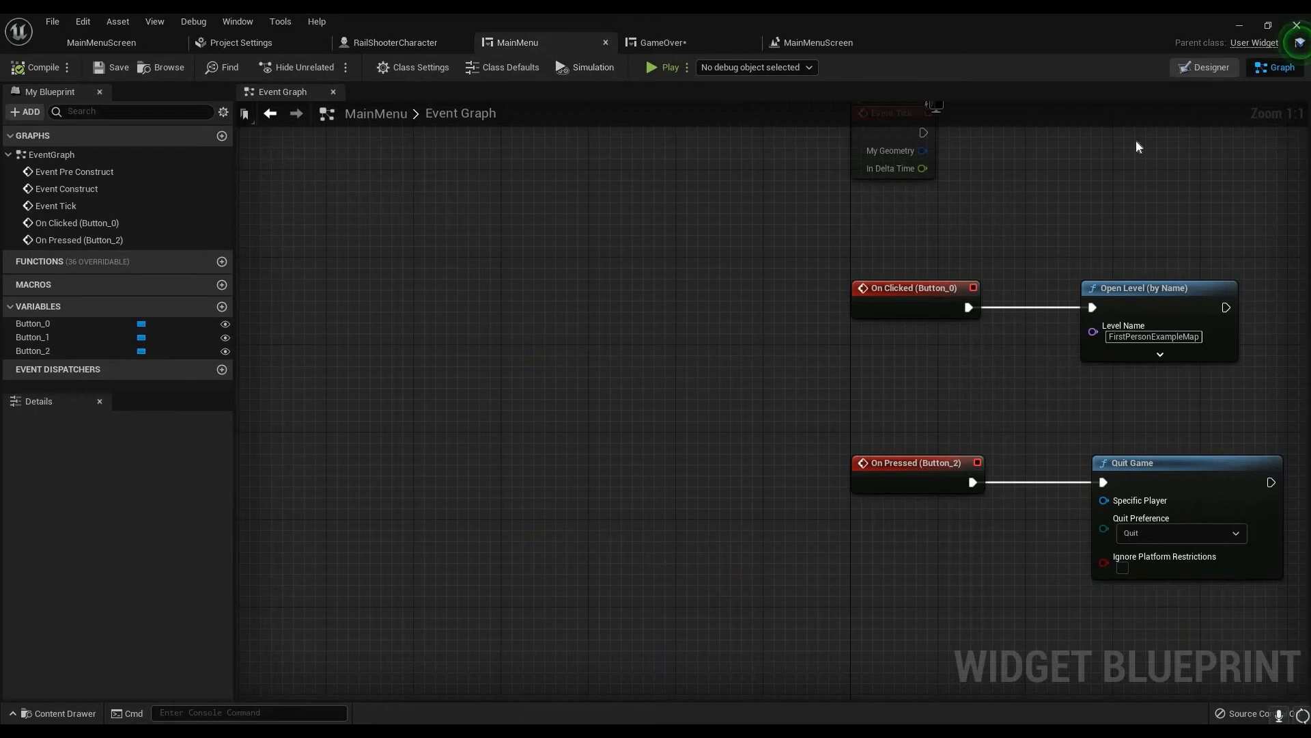
{"action": "left_click", "coordinate": [679, 40]}
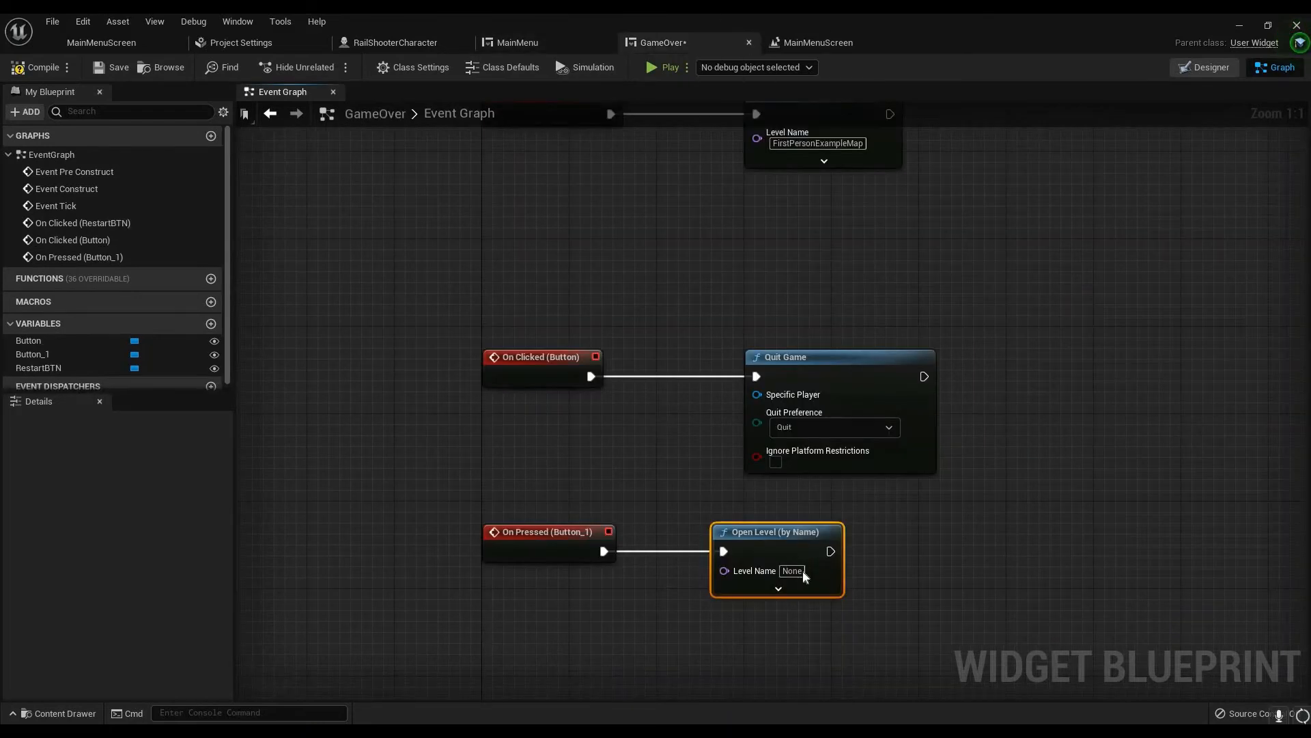
{"action": "left_click", "coordinate": [793, 571]}
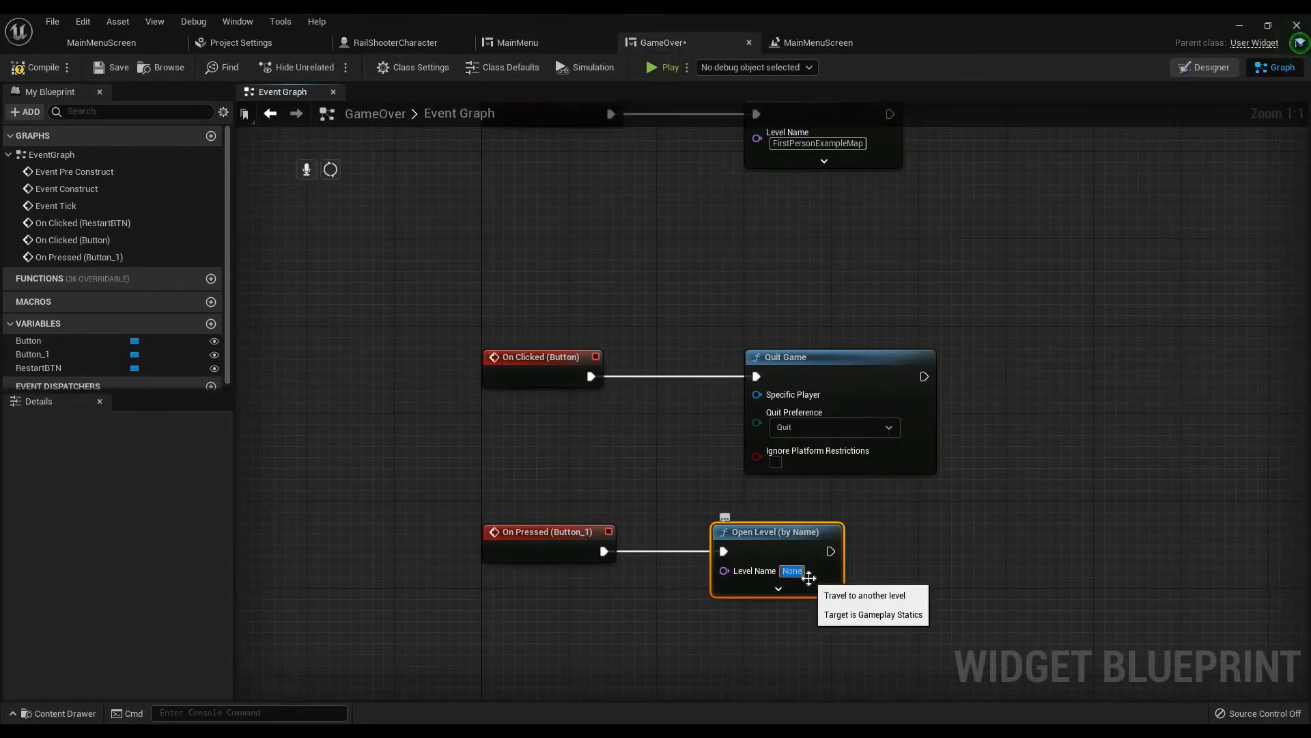
{"action": "type", "text": "MainMenu"}
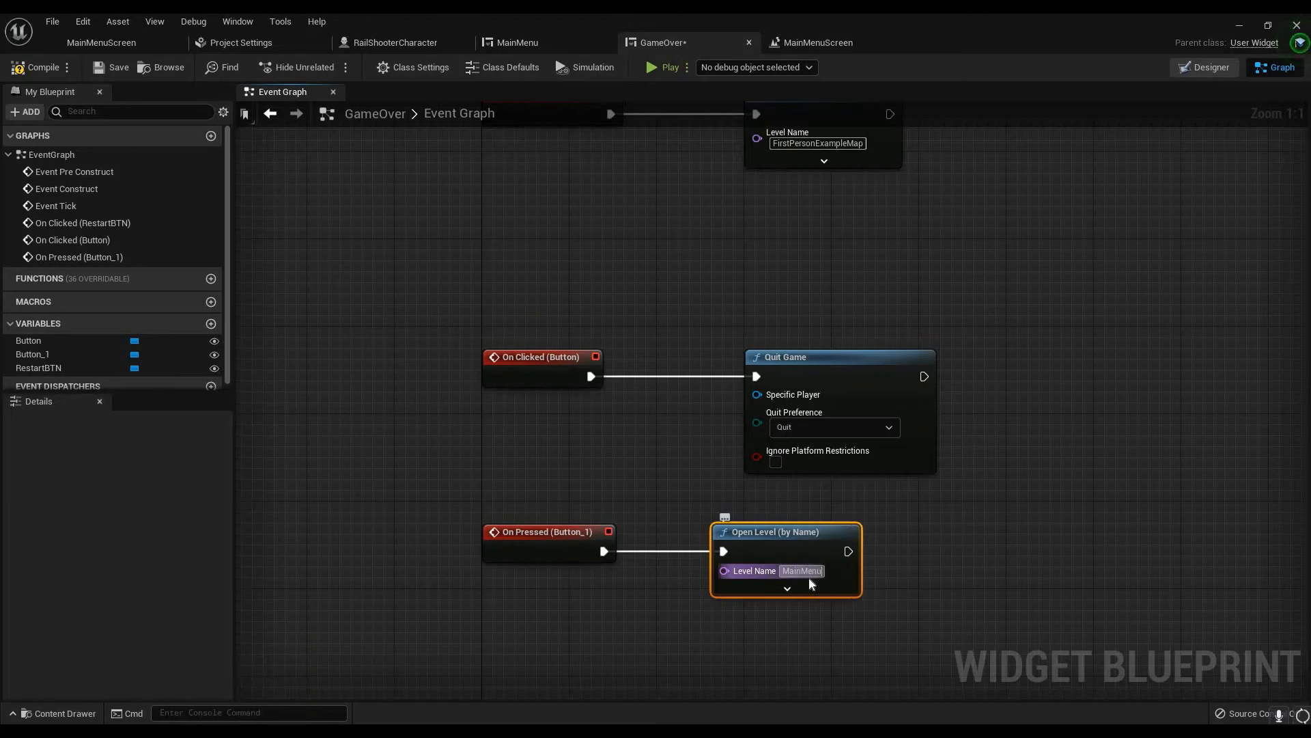
{"action": "key", "text": "ctrl+s"}
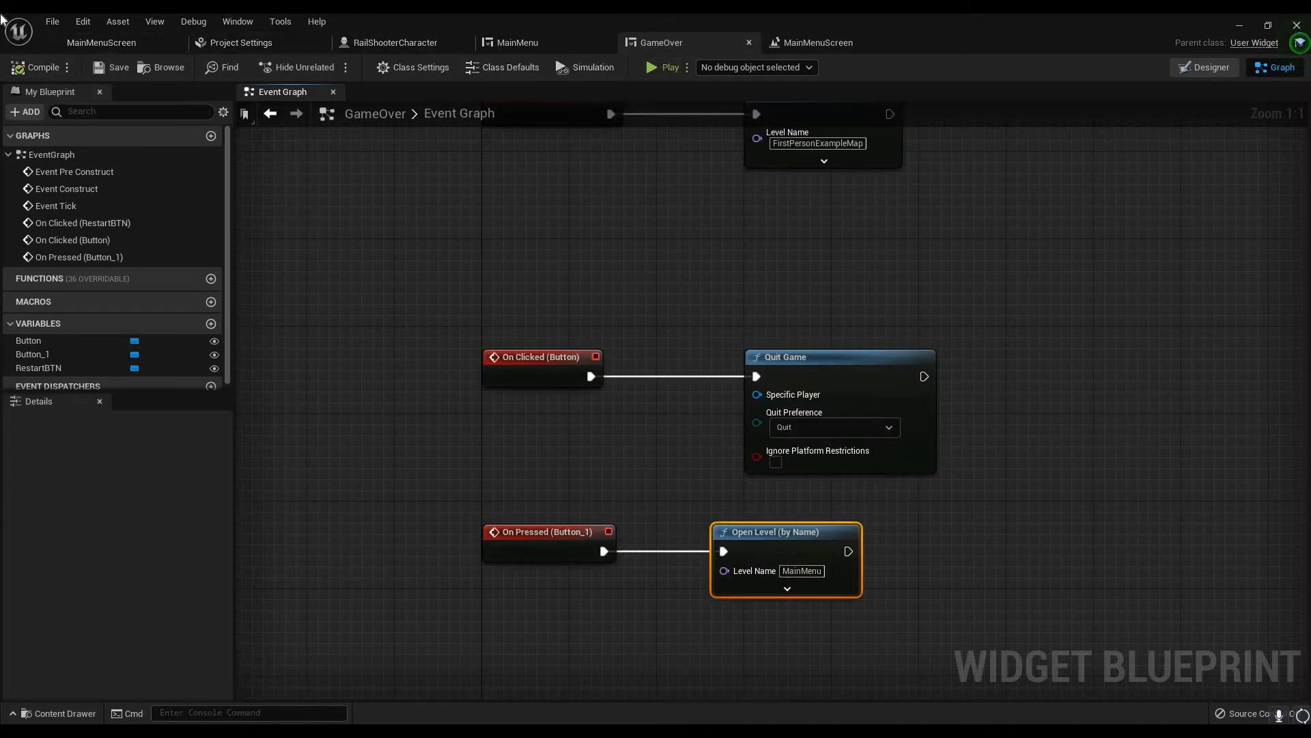
Find the FirstPersonExampleMap level by searching all content for firstper, open it while saving the pending level changes, and clear the search
{"action": "left_click", "coordinate": [104, 44]}
{"action": "left_click", "coordinate": [54, 22]}
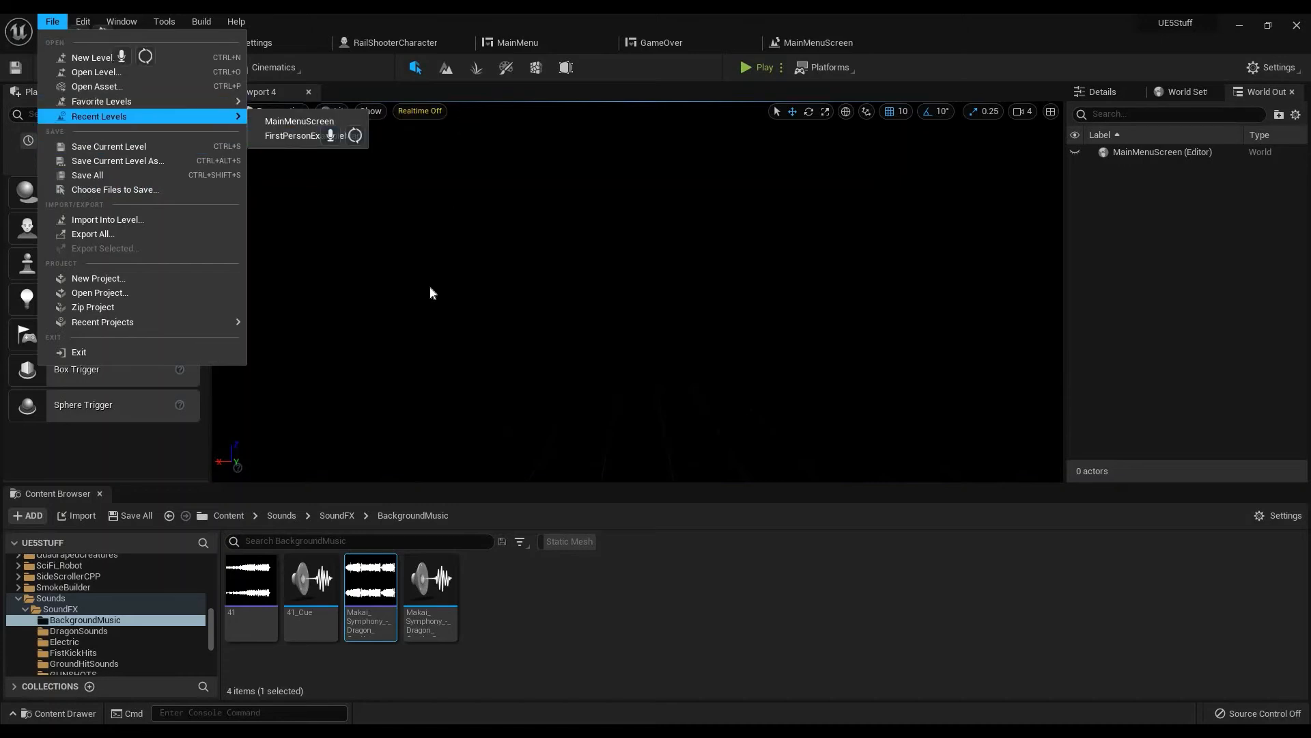
{"action": "left_click", "coordinate": [239, 520]}
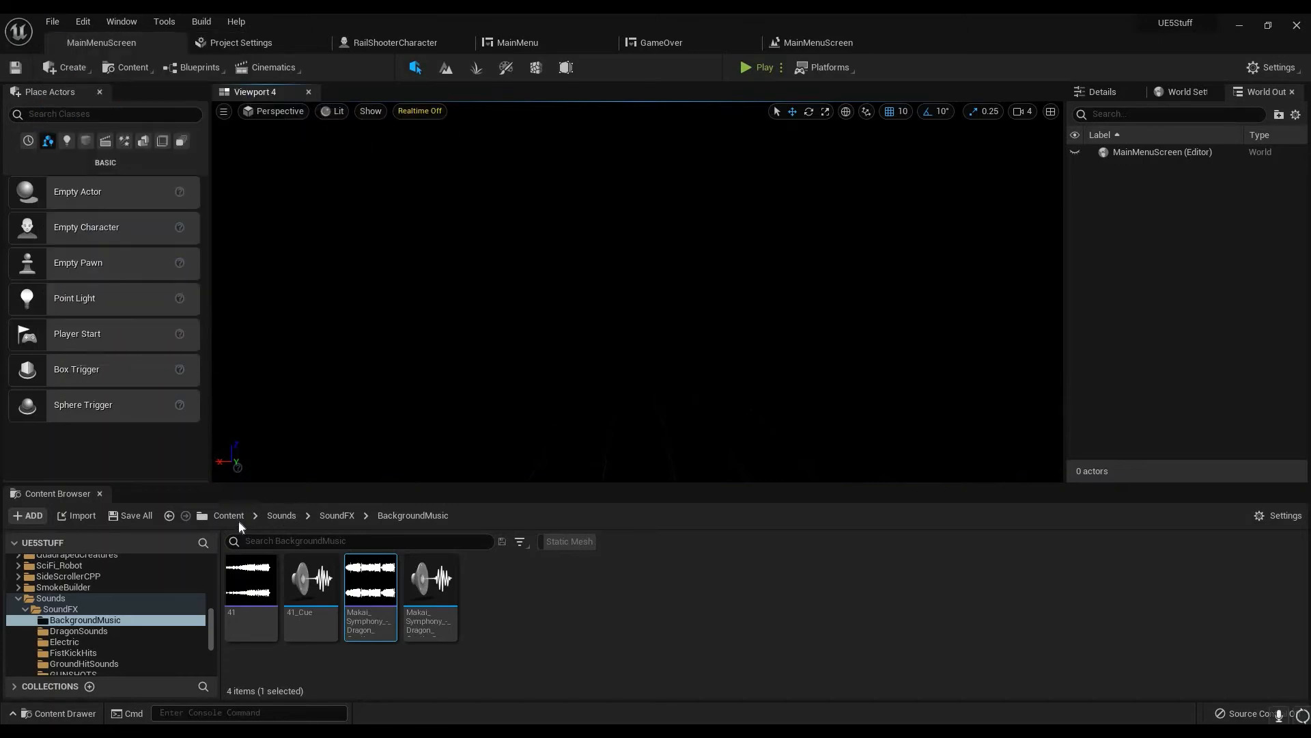
{"action": "left_click", "coordinate": [293, 547]}
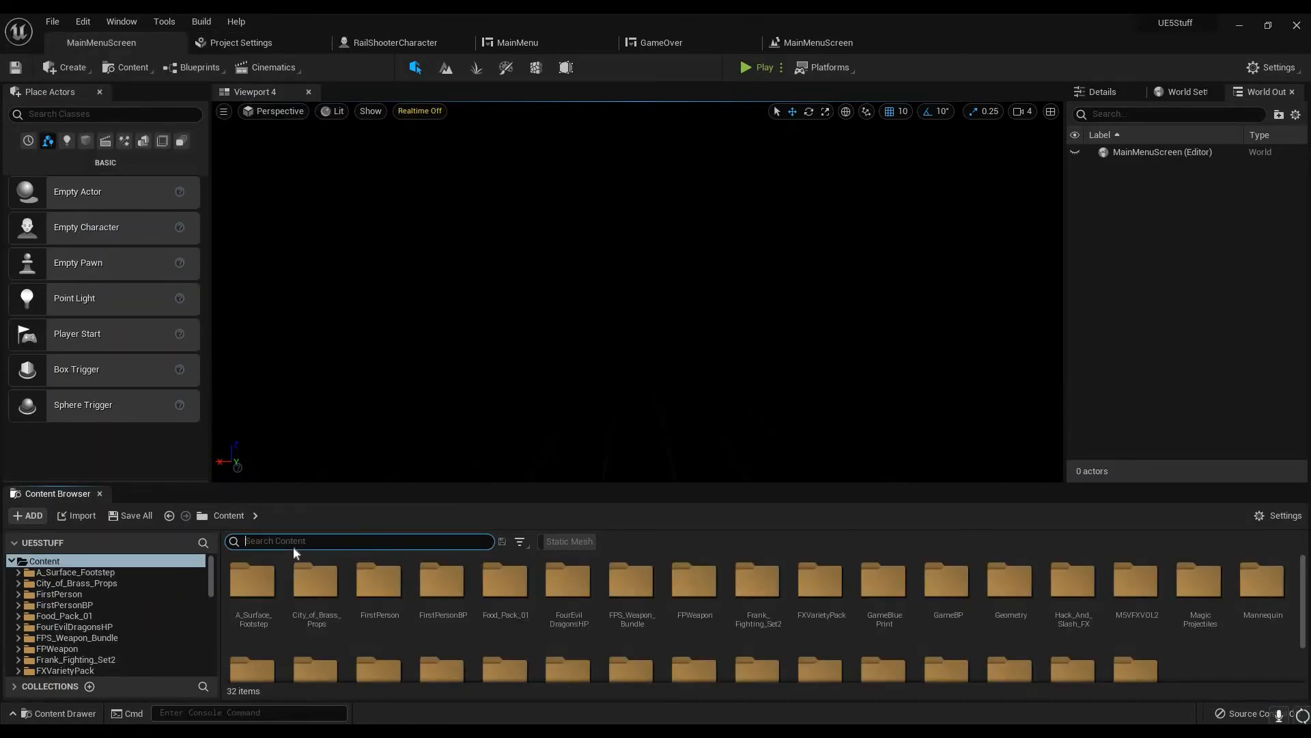
{"action": "type", "text": "fi"}
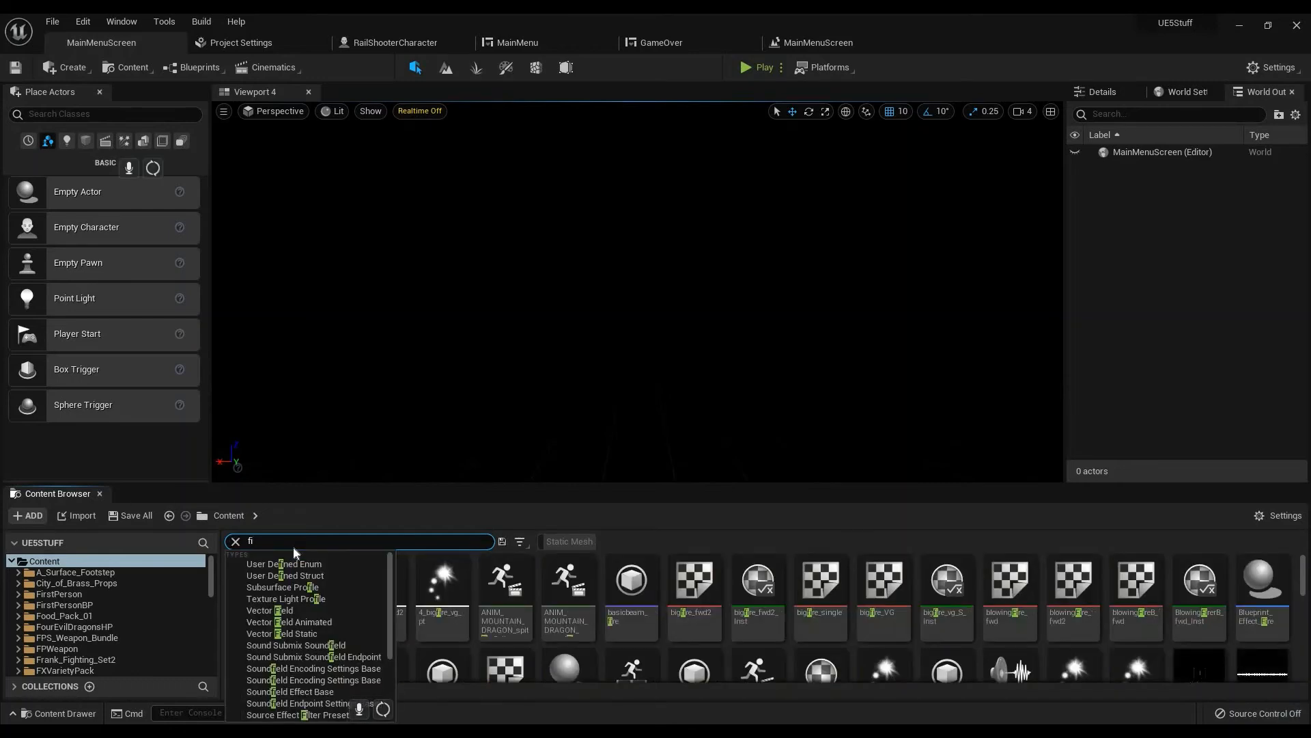
{"action": "type", "text": "rst"}
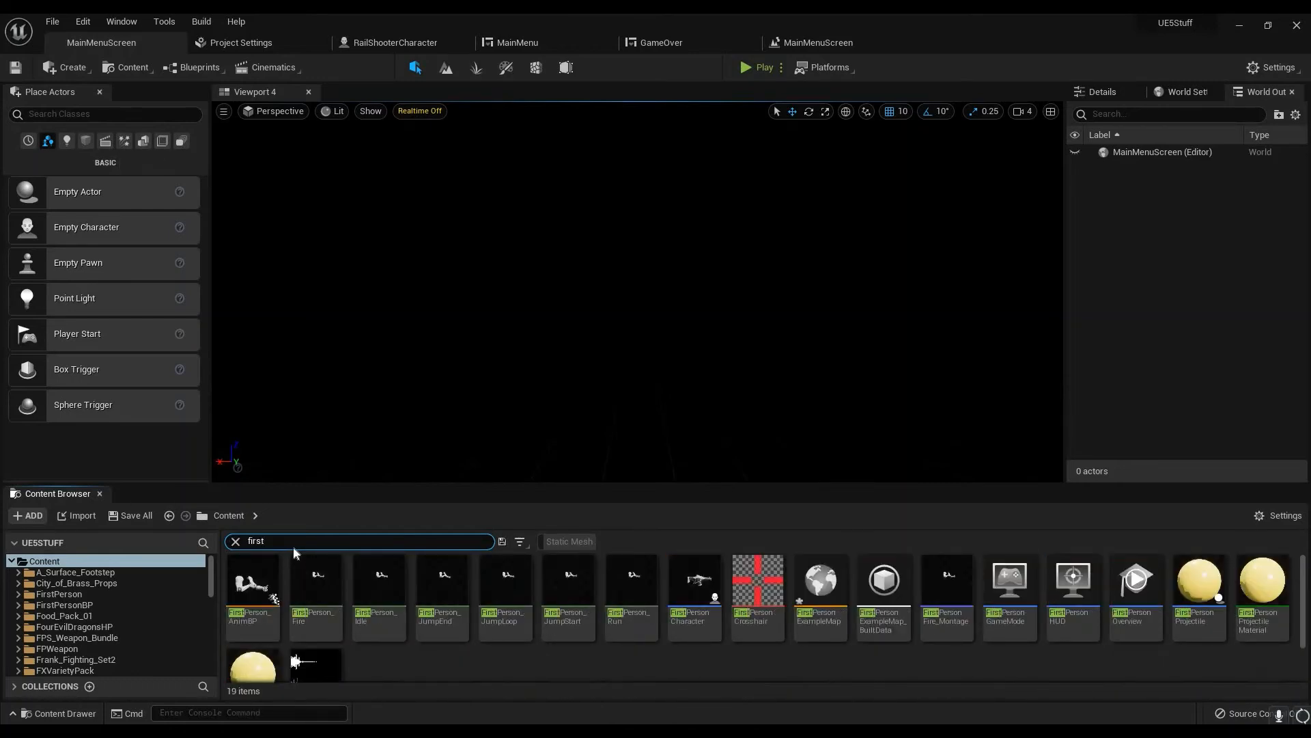
{"action": "type", "text": "per"}
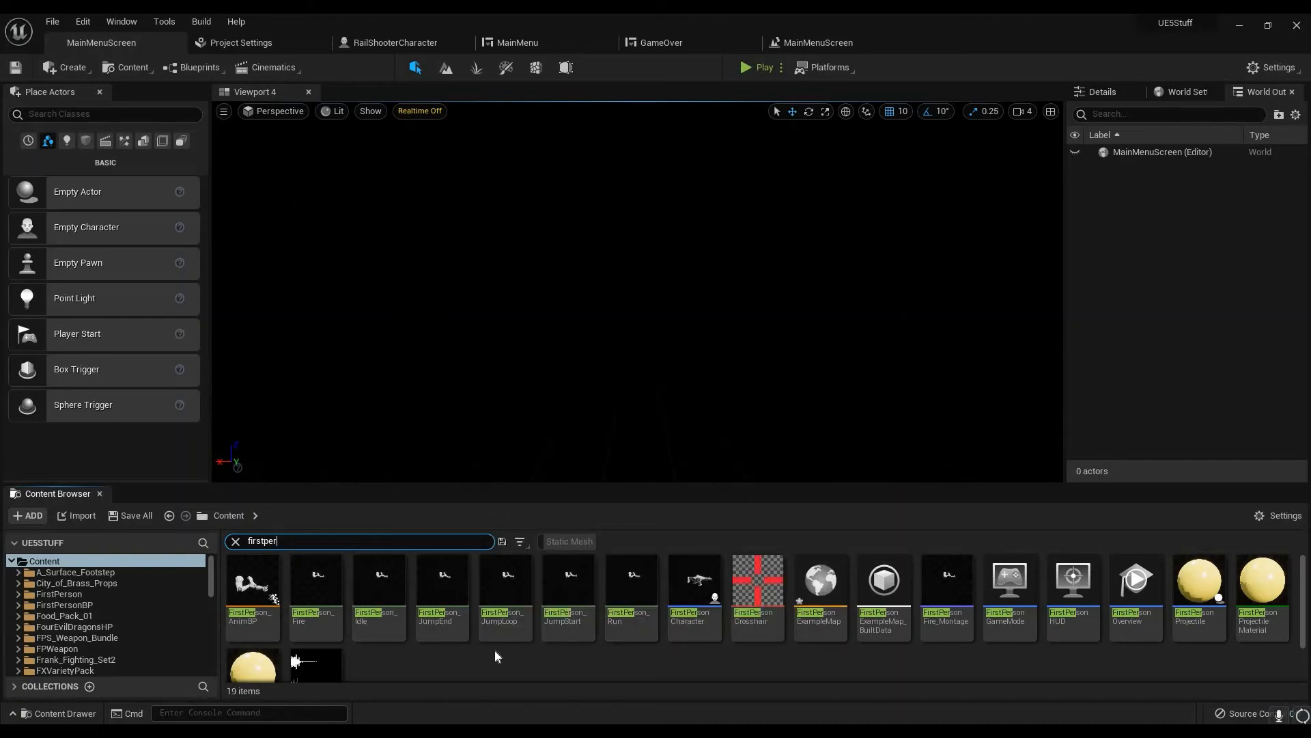
{"action": "scroll", "coordinate": [494, 656], "scroll_direction": "down", "scroll_amount": 1}
{"action": "scroll", "coordinate": [495, 656], "scroll_direction": "up", "scroll_amount": 1}
{"action": "double_click", "coordinate": [815, 594]}
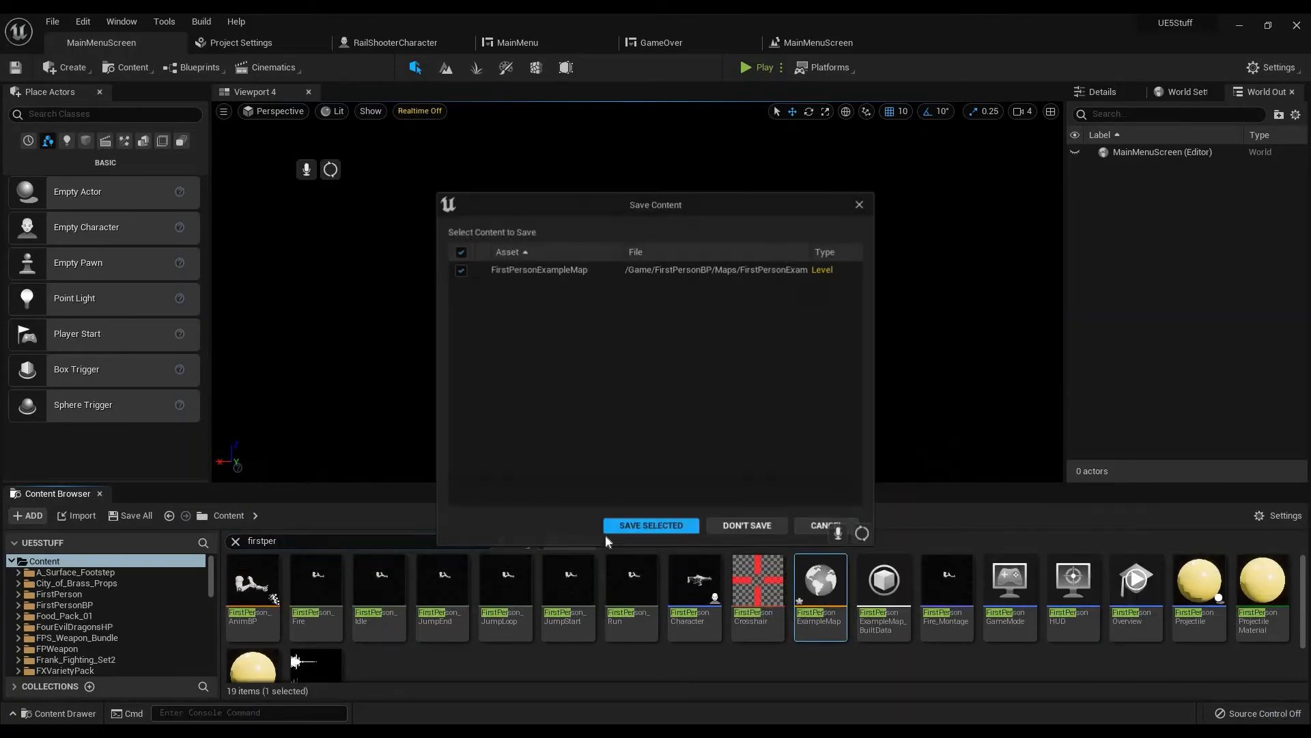
{"action": "left_click", "coordinate": [627, 525]}
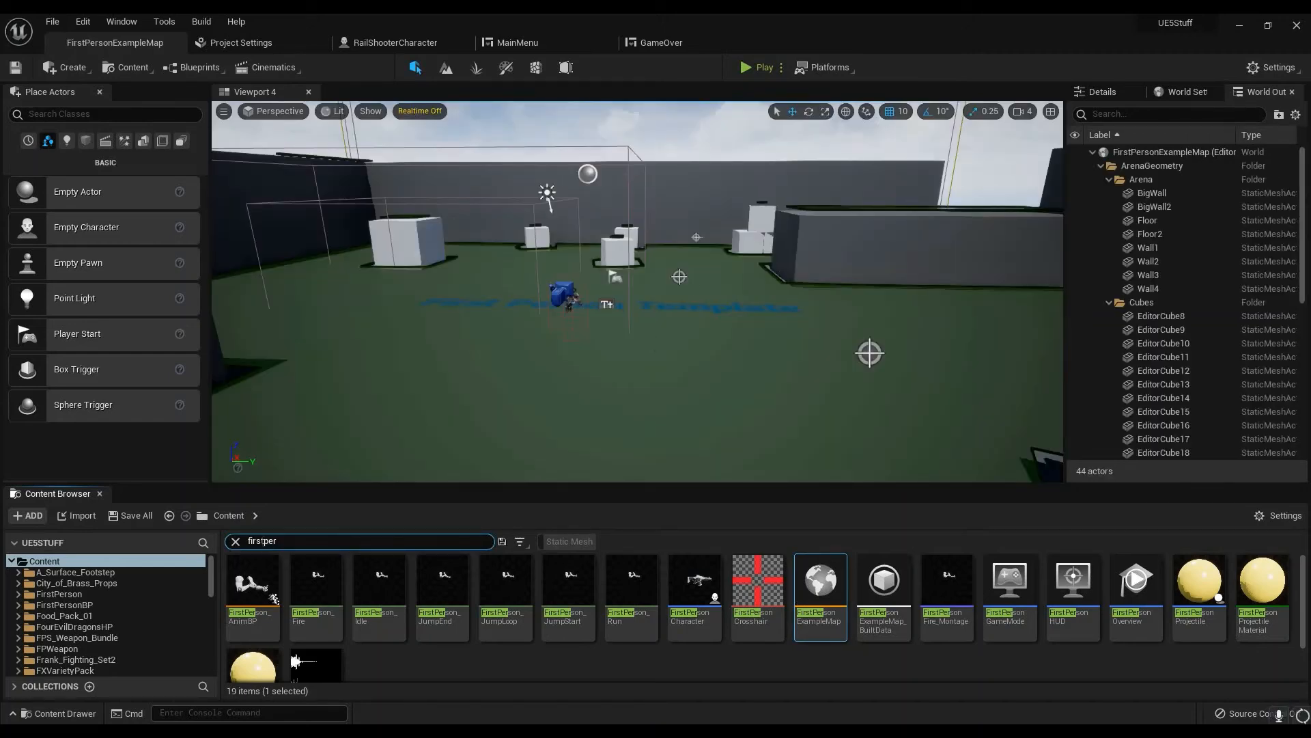
{"action": "left_click", "coordinate": [235, 542]}
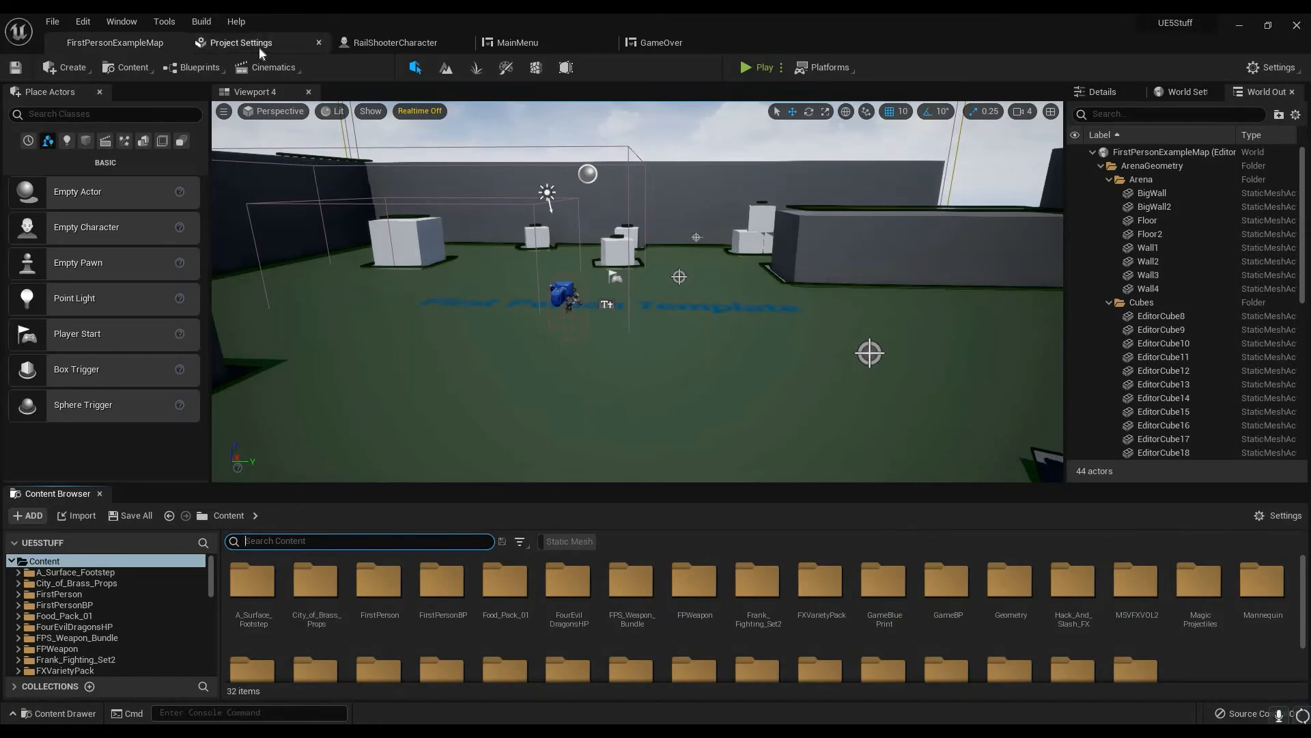
Check the default maps in the project settings and briefly play-test the FirstPersonExampleMap level
{"action": "left_click", "coordinate": [260, 45]}
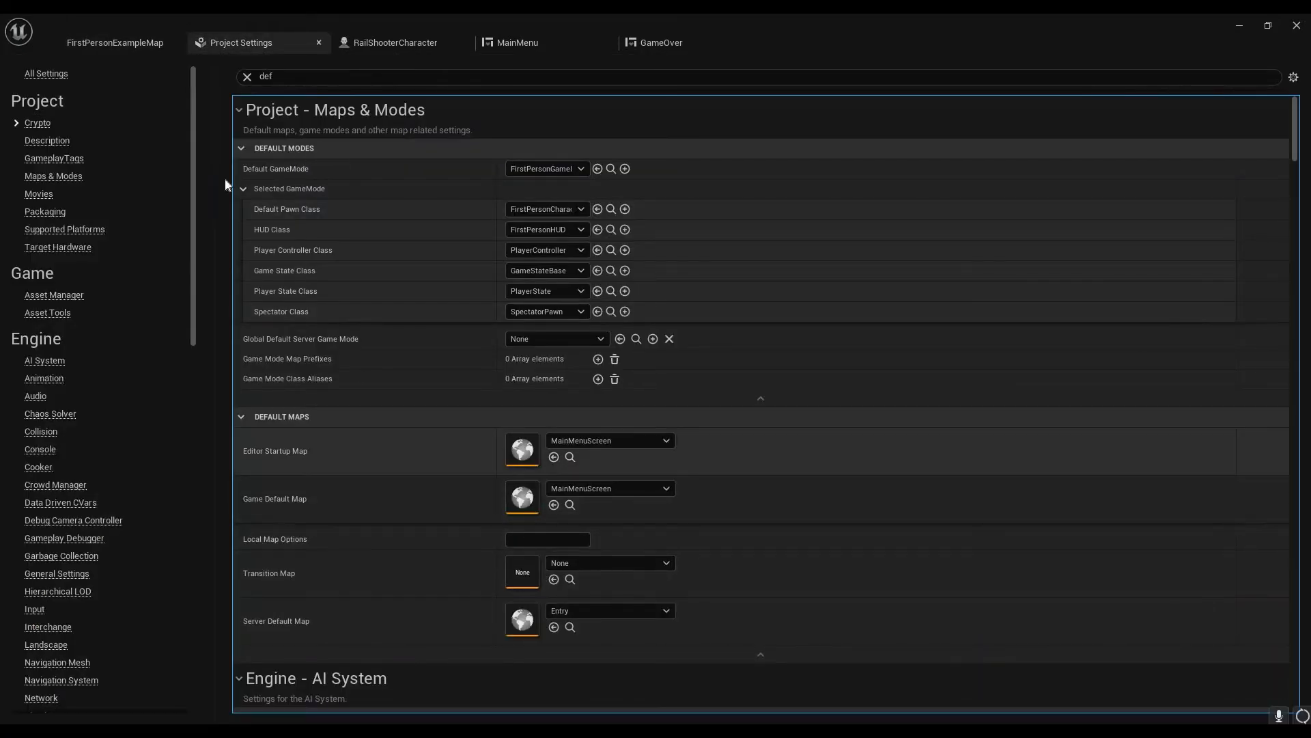
{"action": "left_click", "coordinate": [146, 41]}
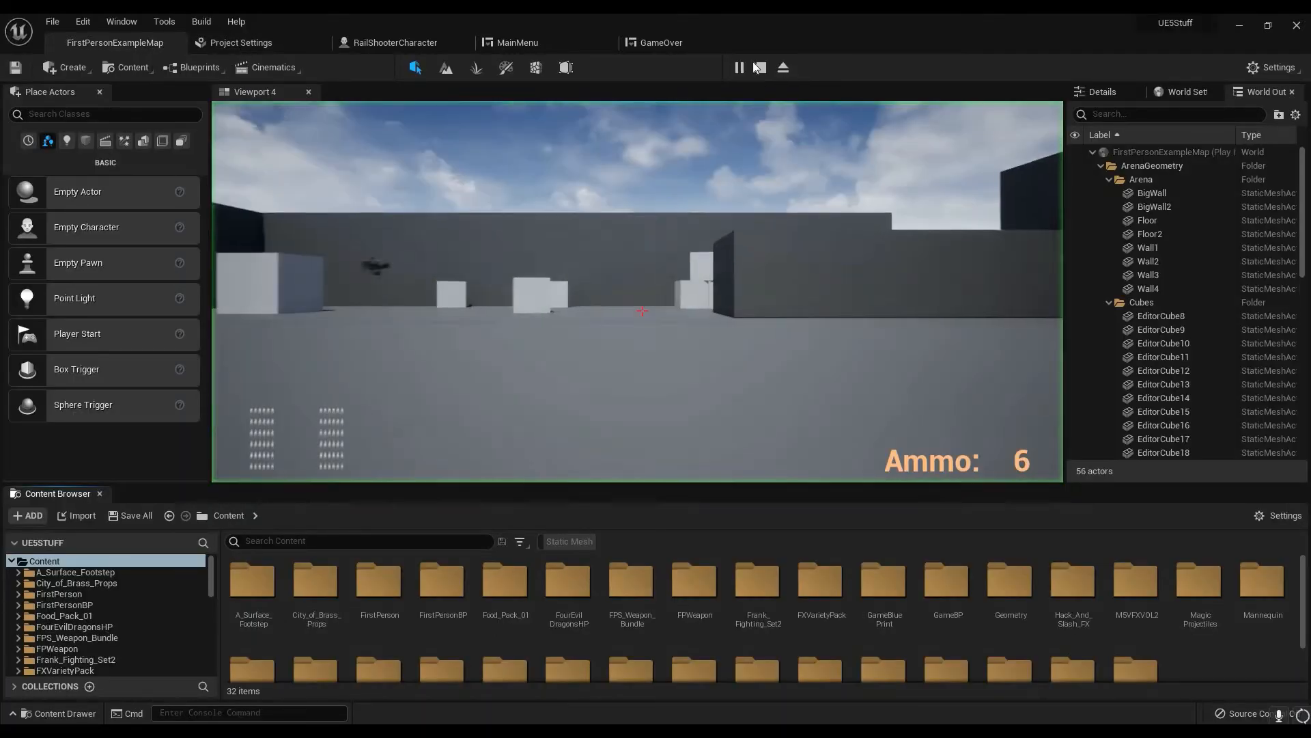
{"action": "key", "text": "Escape"}
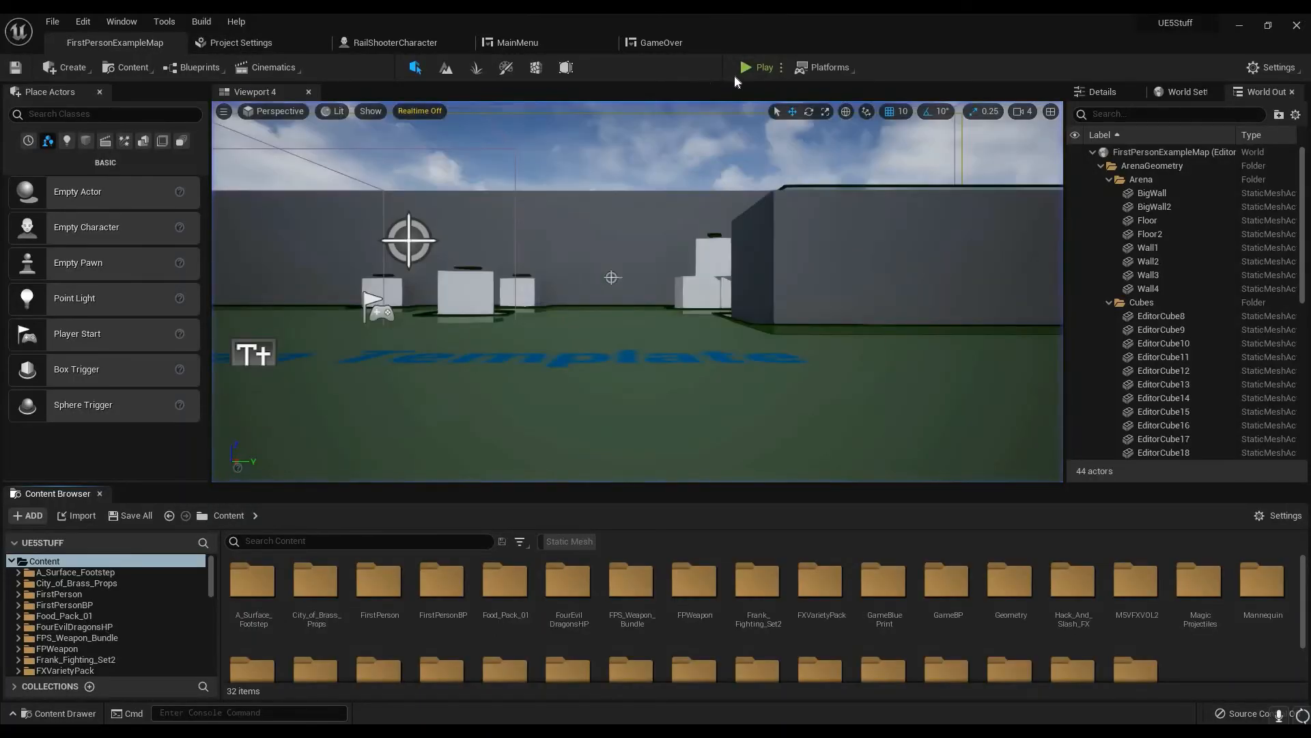
{"action": "left_click", "coordinate": [781, 68]}
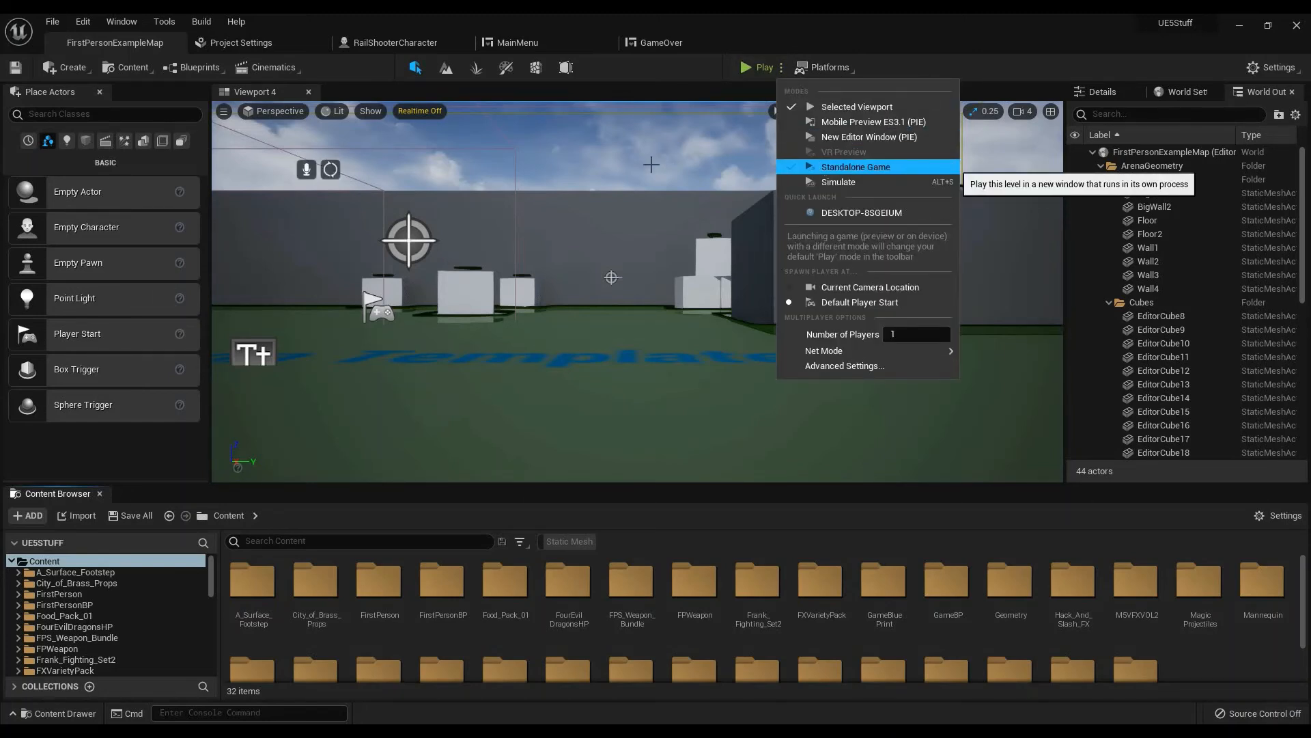
{"action": "right_click_drag", "start_coordinate": [653, 191], "coordinate": [759, 78]}
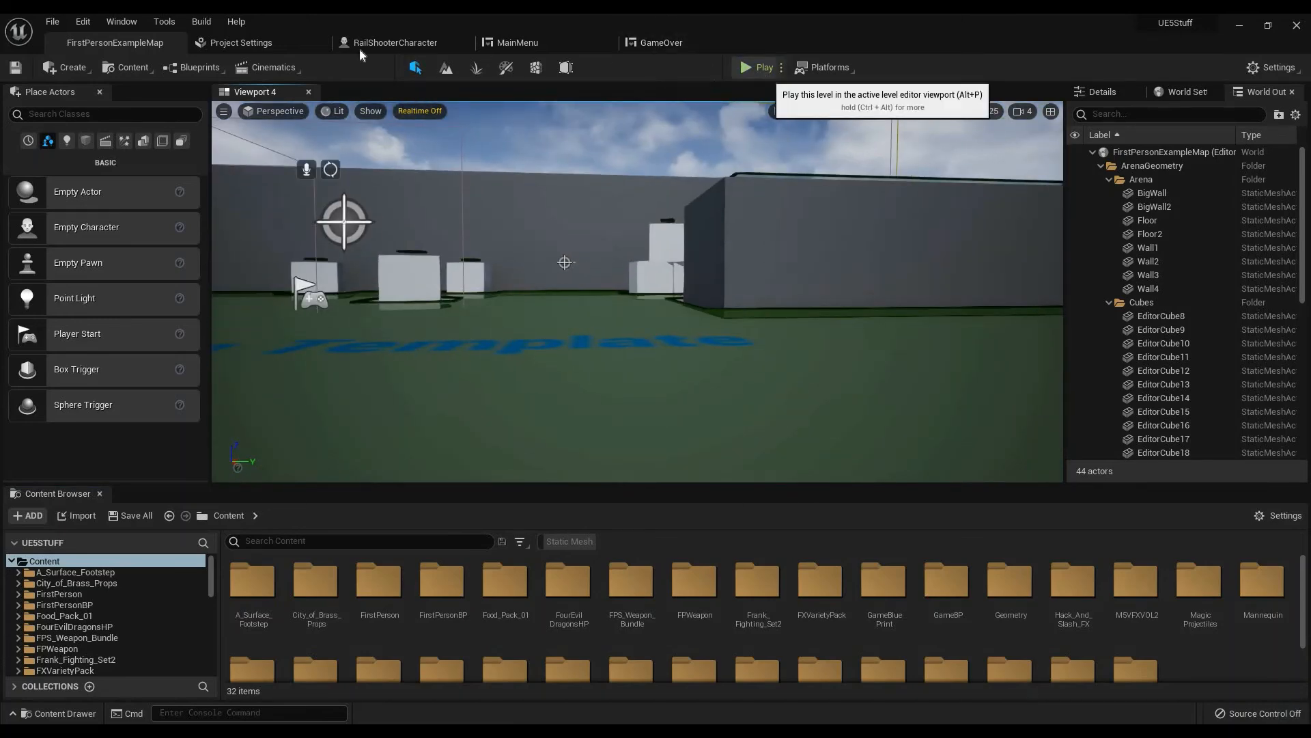
{"action": "left_click", "coordinate": [49, 21]}
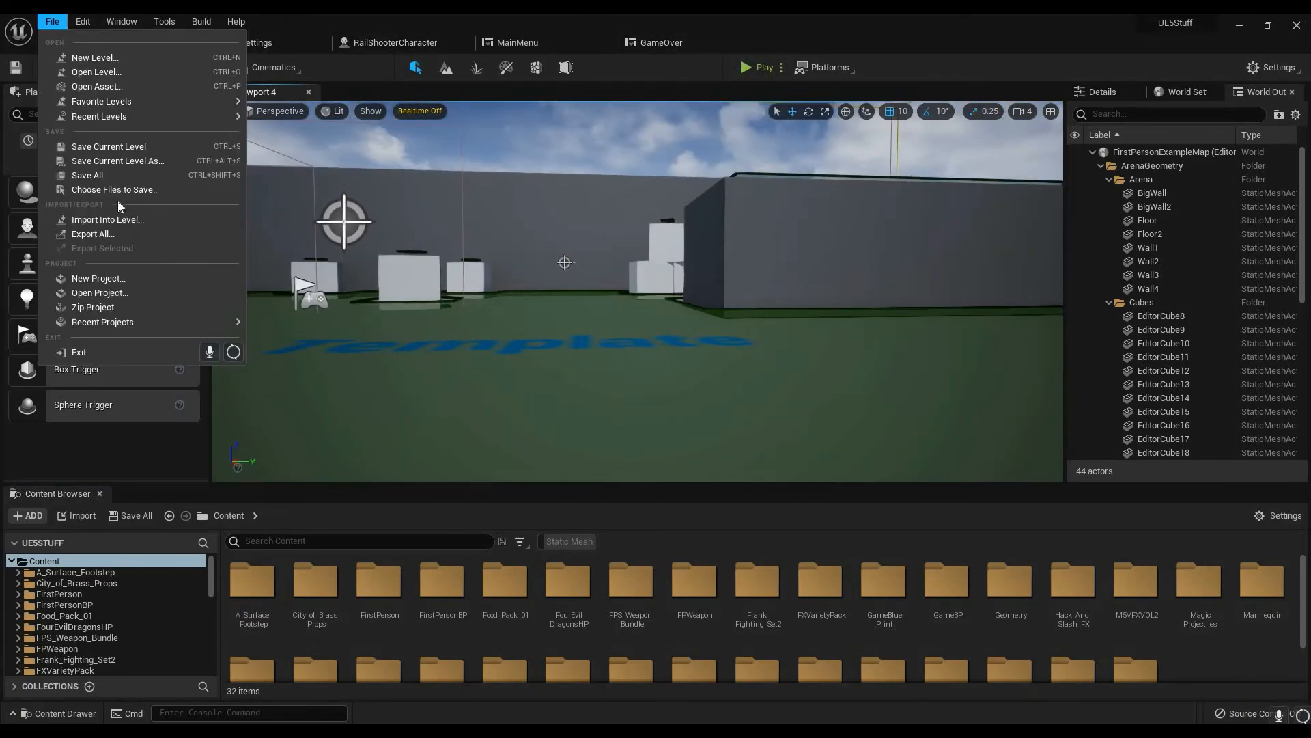
{"action": "left_click", "coordinate": [372, 545]}
Play the level until the Game Over screen, test its Main Menu button, and dismiss the message log
{"action": "left_click", "coordinate": [760, 68]}
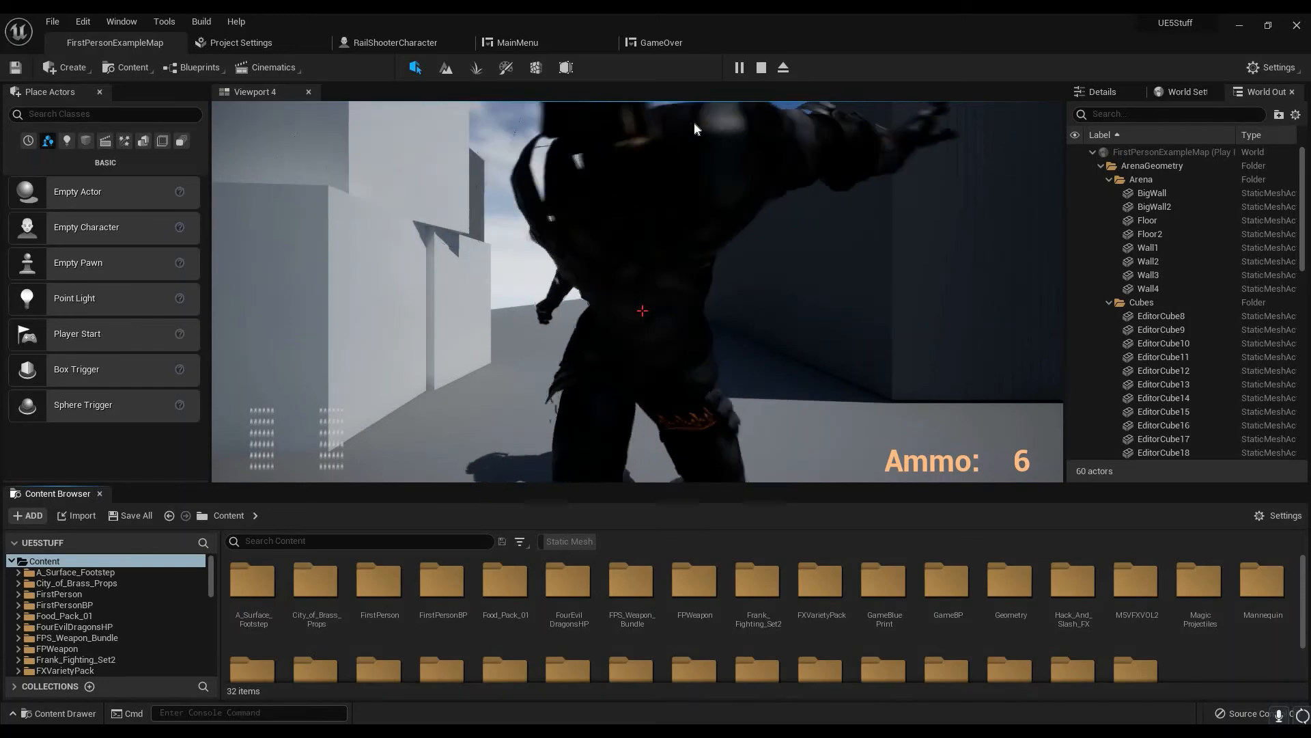
{"action": "left_click", "coordinate": [646, 249]}
{"action": "left_click", "coordinate": [683, 303]}
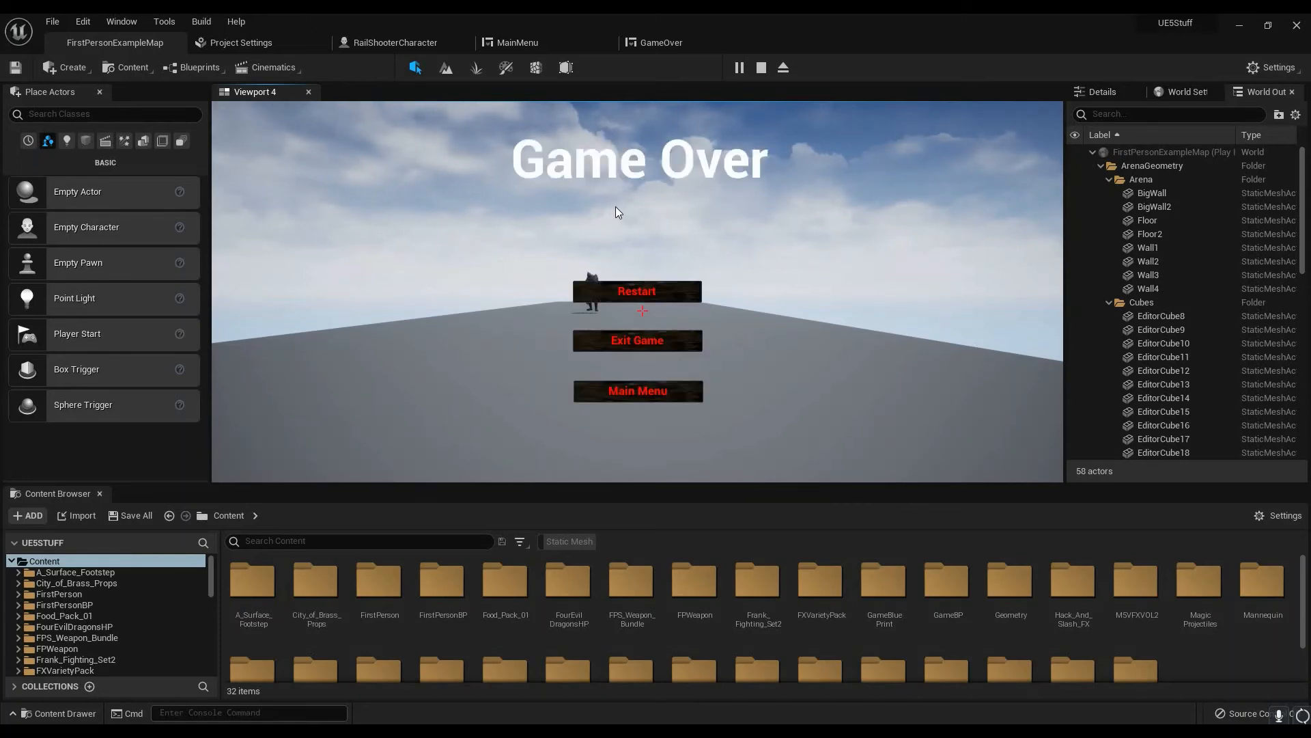
{"action": "left_click", "coordinate": [601, 395]}
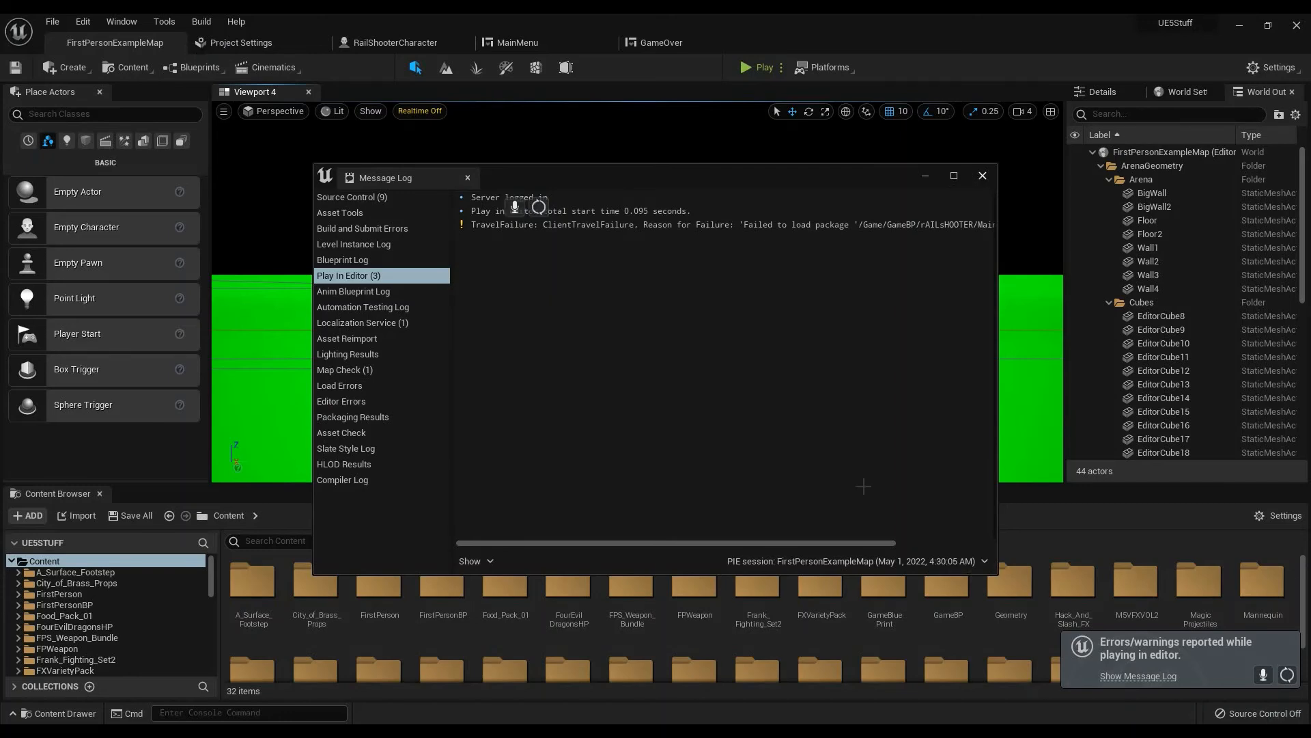
{"action": "left_click", "coordinate": [981, 176]}
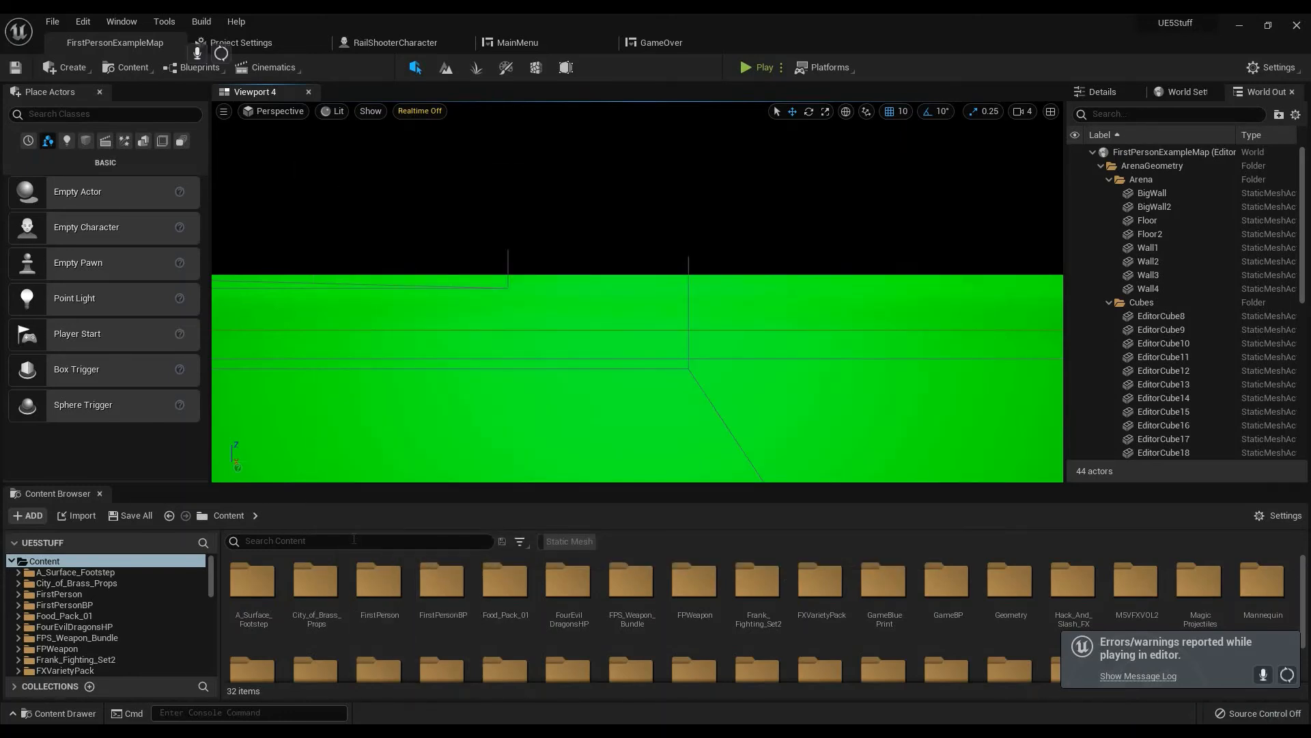
Search the content for mainmenu and copy the name of the MainMenuScreen level
{"action": "left_click", "coordinate": [355, 541]}
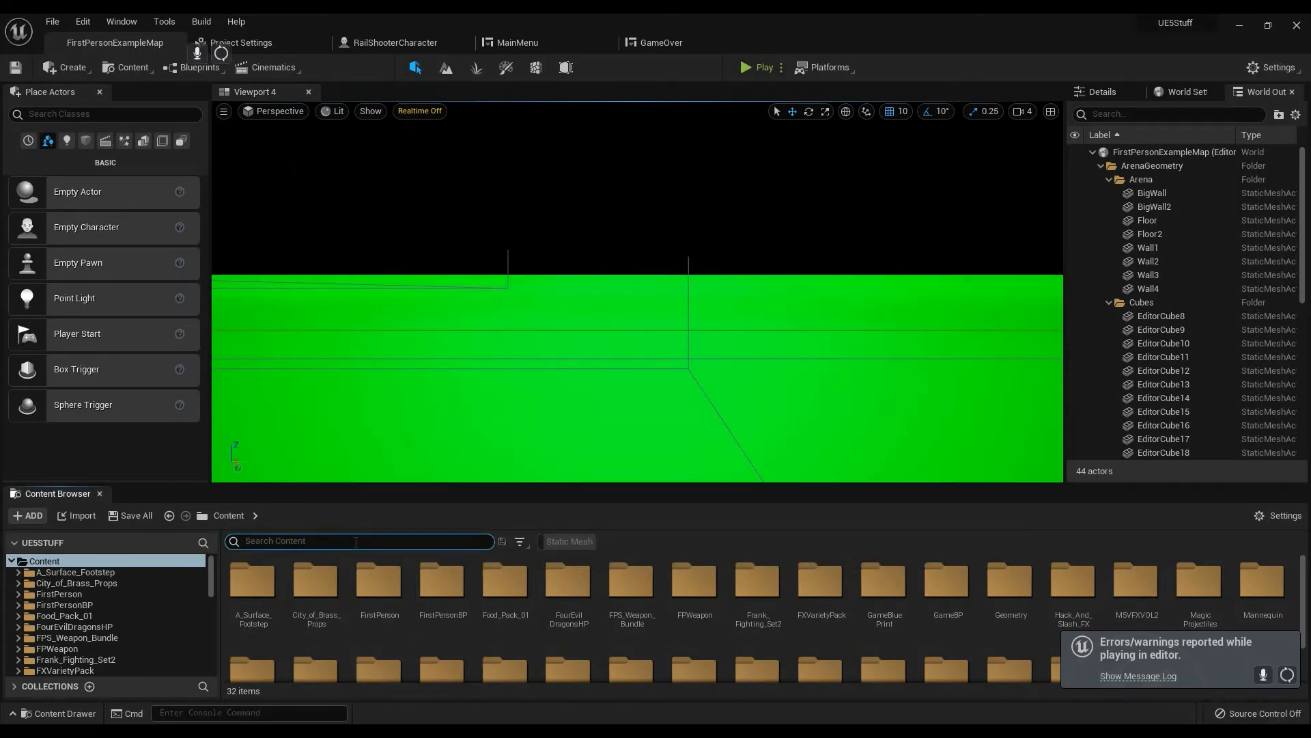
{"action": "type", "text": "mainmenu"}
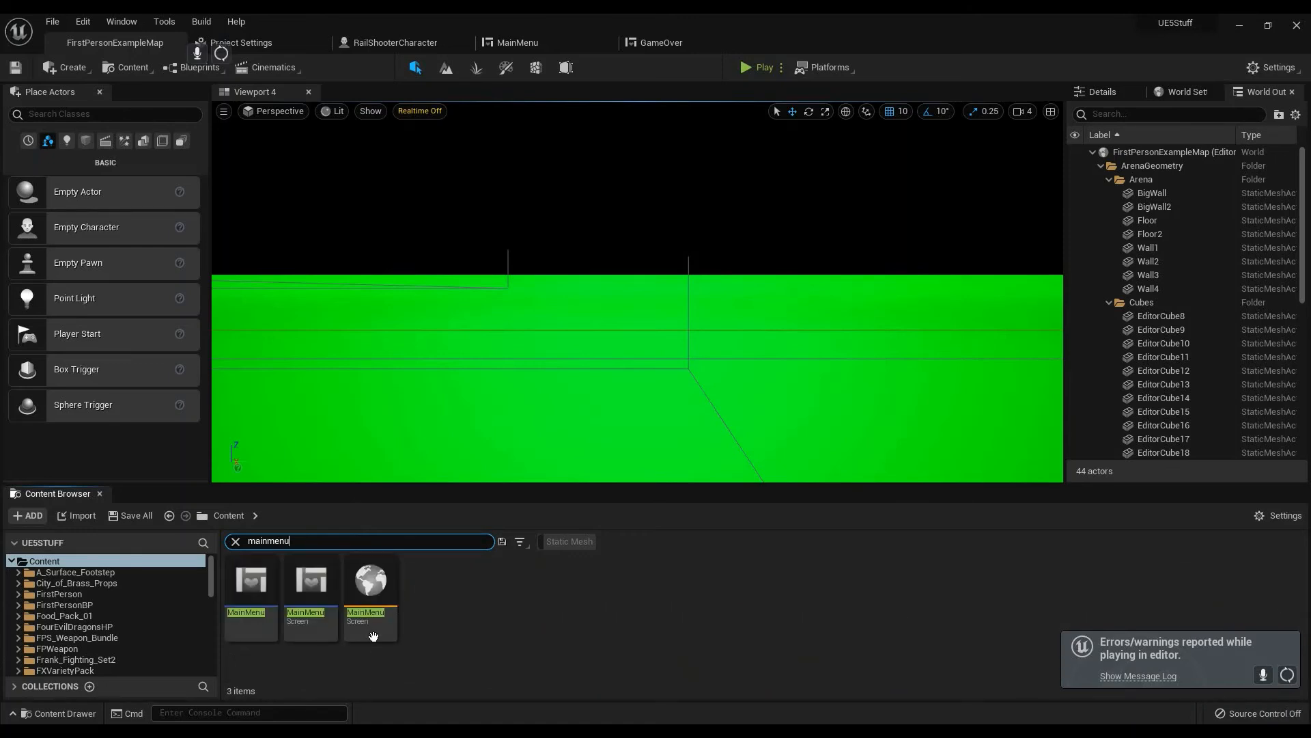
{"action": "left_click", "coordinate": [378, 619]}
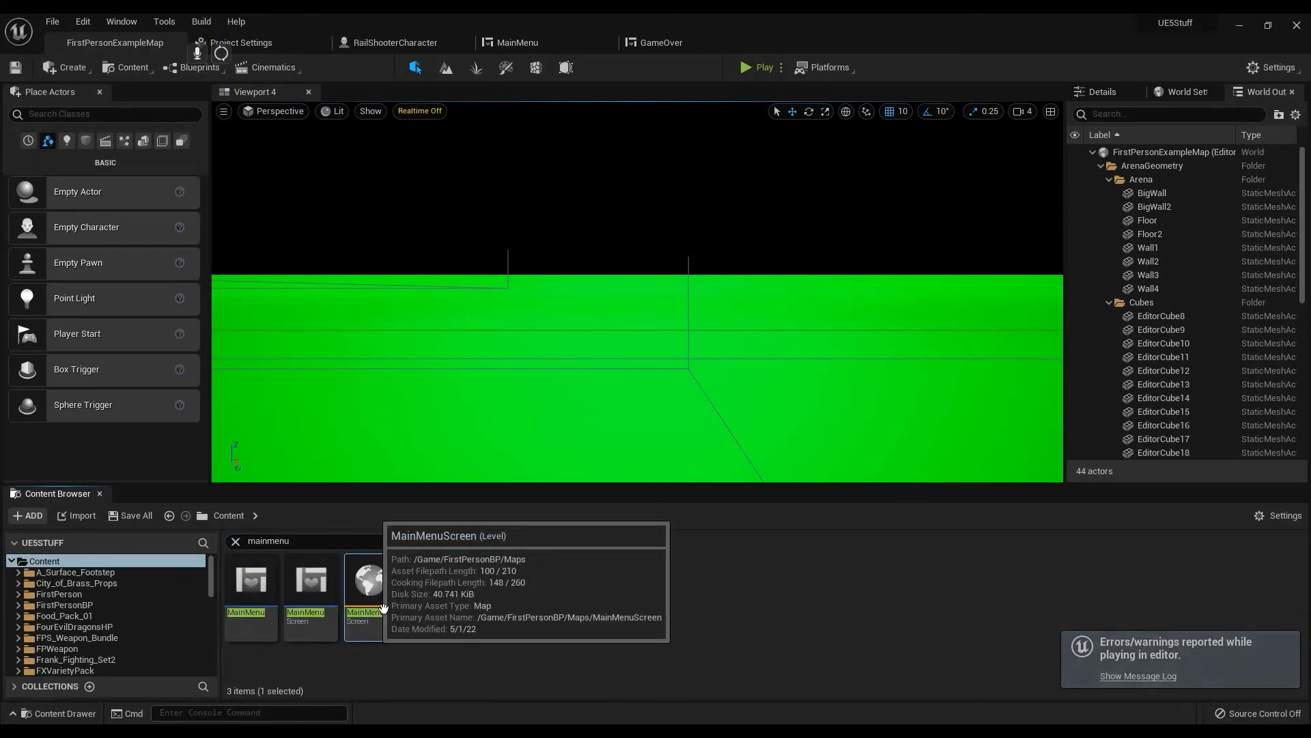
{"action": "left_click", "coordinate": [383, 610]}
{"action": "key", "text": "ctrl+c"}
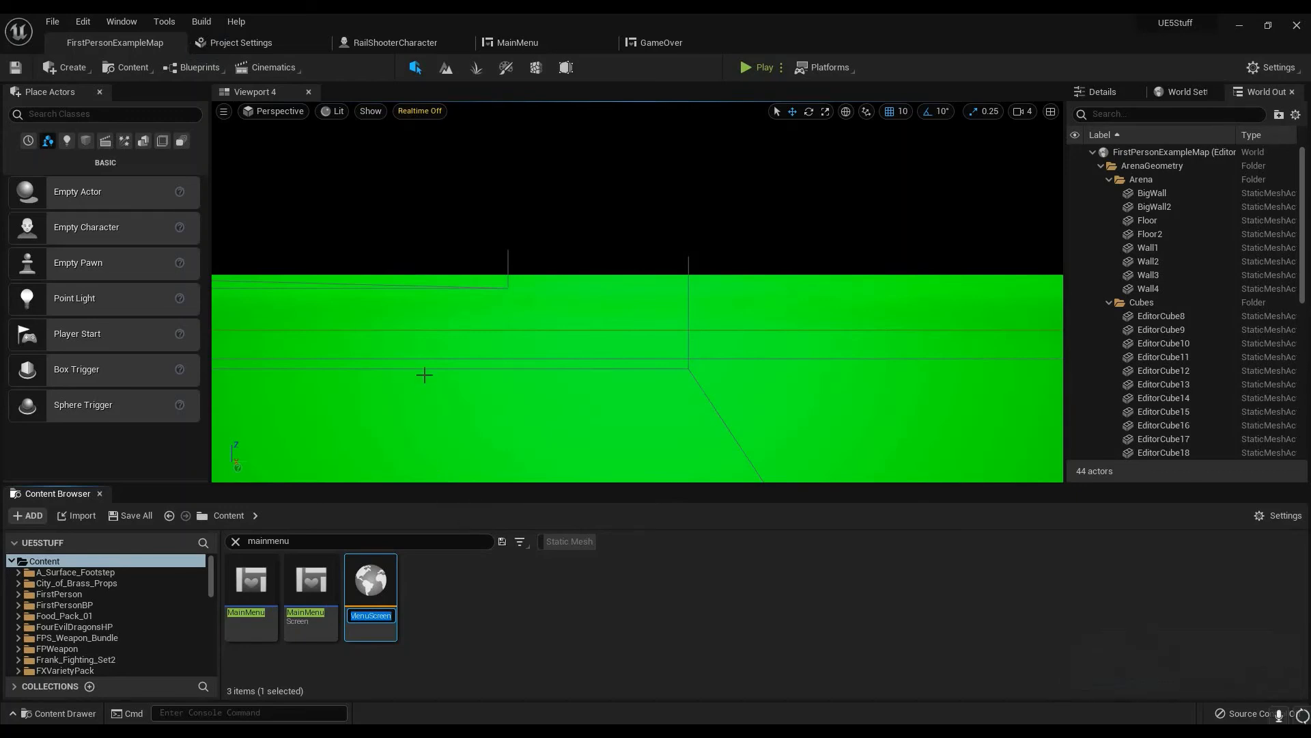
Set the Level Name of the Main Menu button's Open Level node to MainMenuScreen, and compile and save the GameOver widget
{"action": "right_click_drag", "start_coordinate": [373, 234], "coordinate": [318, 225]}
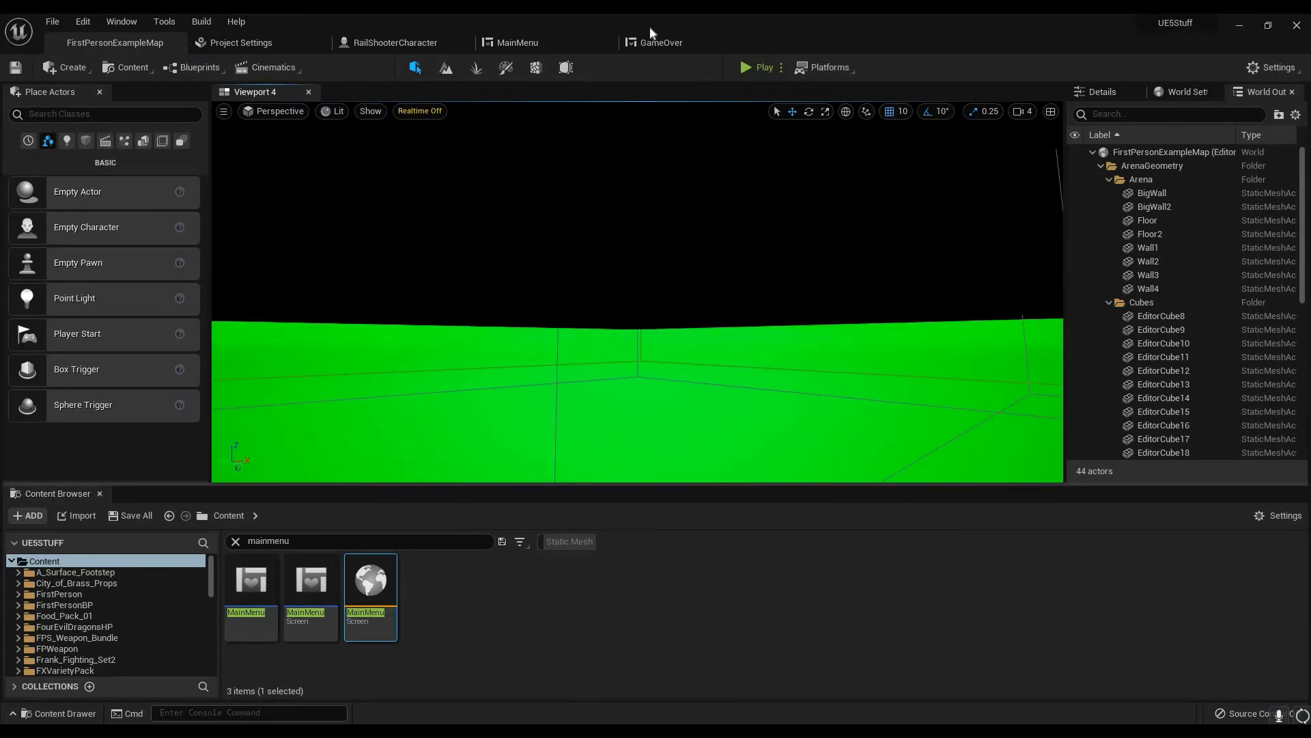
{"action": "left_click", "coordinate": [661, 43]}
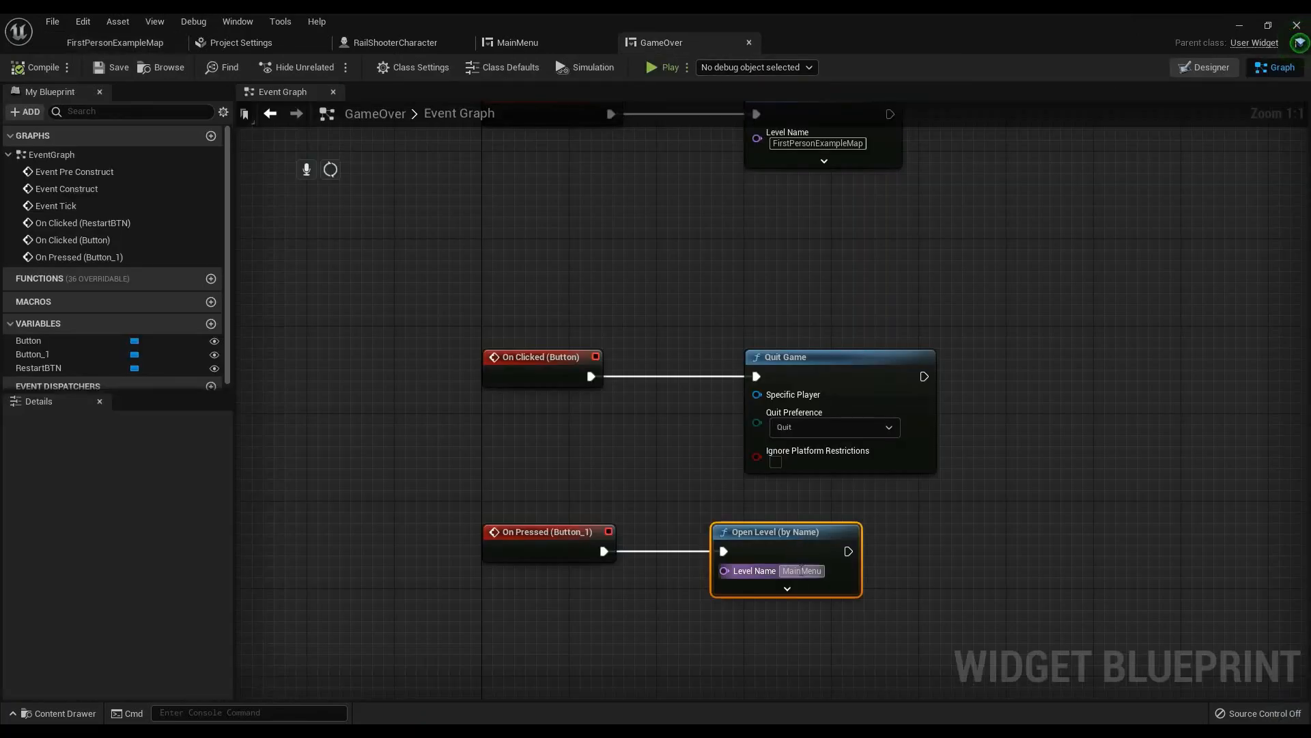
{"action": "left_click", "coordinate": [802, 570]}
{"action": "key", "text": "ctrl+v"}
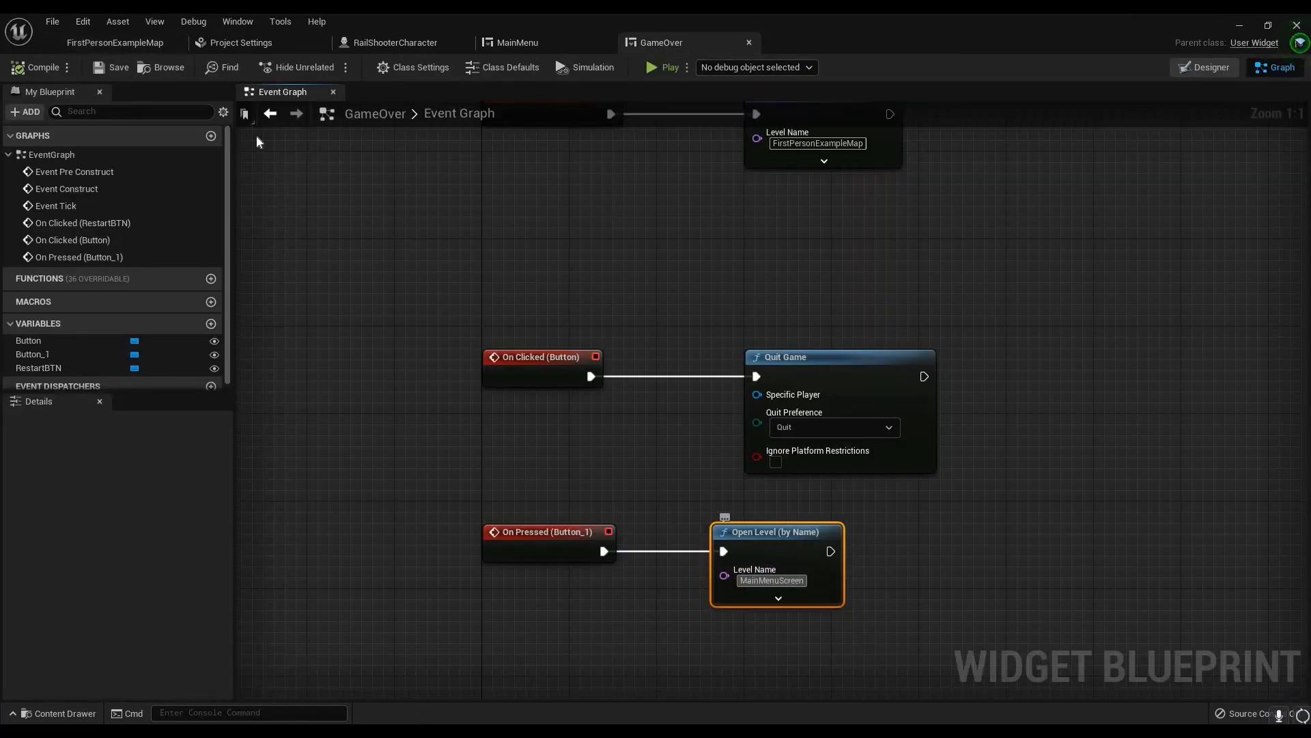
{"action": "left_click", "coordinate": [28, 68]}
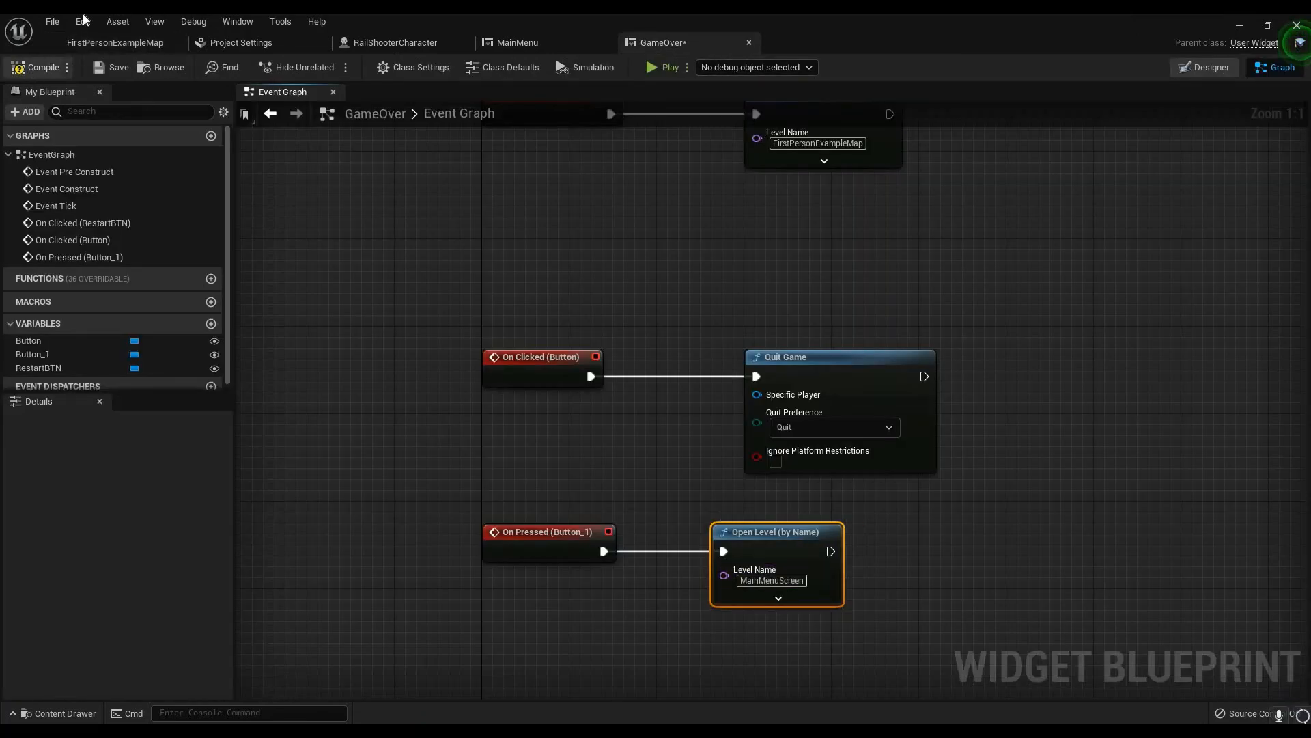
Play FirstPersonExampleMap through to Game Over, test returning to the main menu with the Main Menu button, and stop the session
{"action": "left_click", "coordinate": [149, 41]}
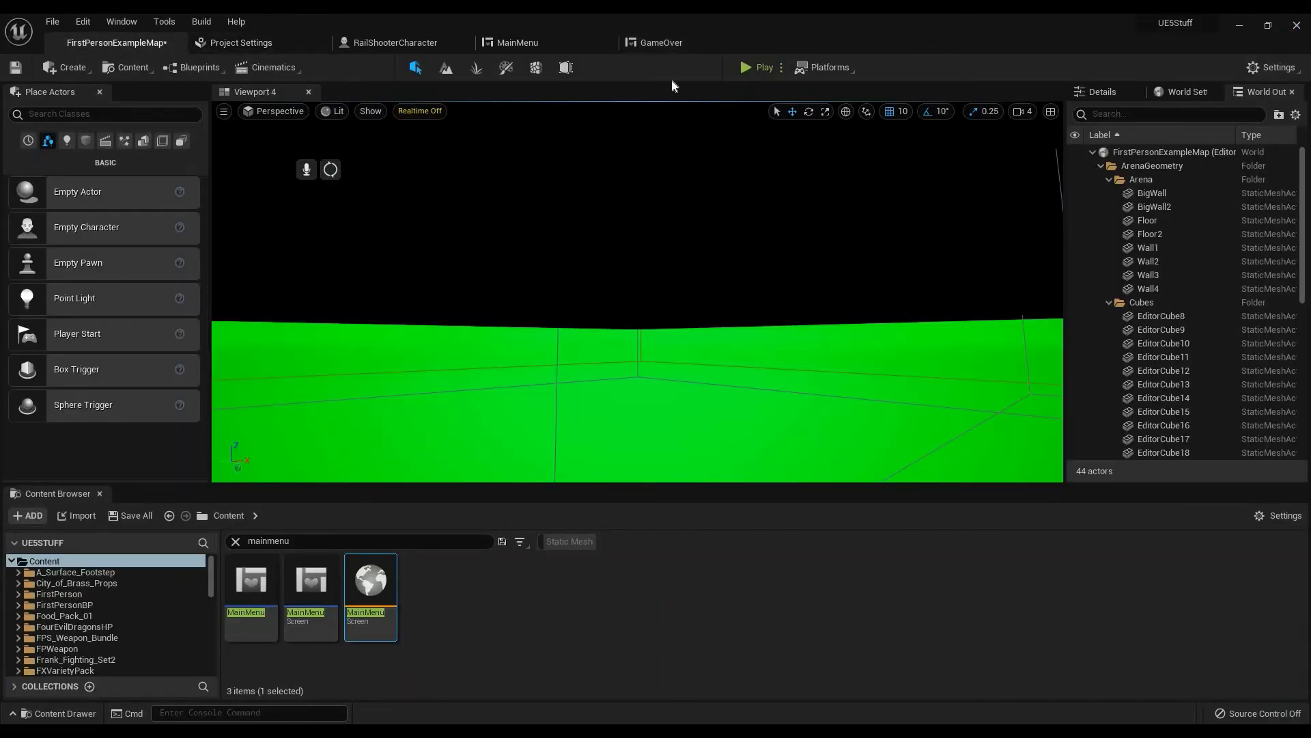
{"action": "left_click", "coordinate": [758, 67]}
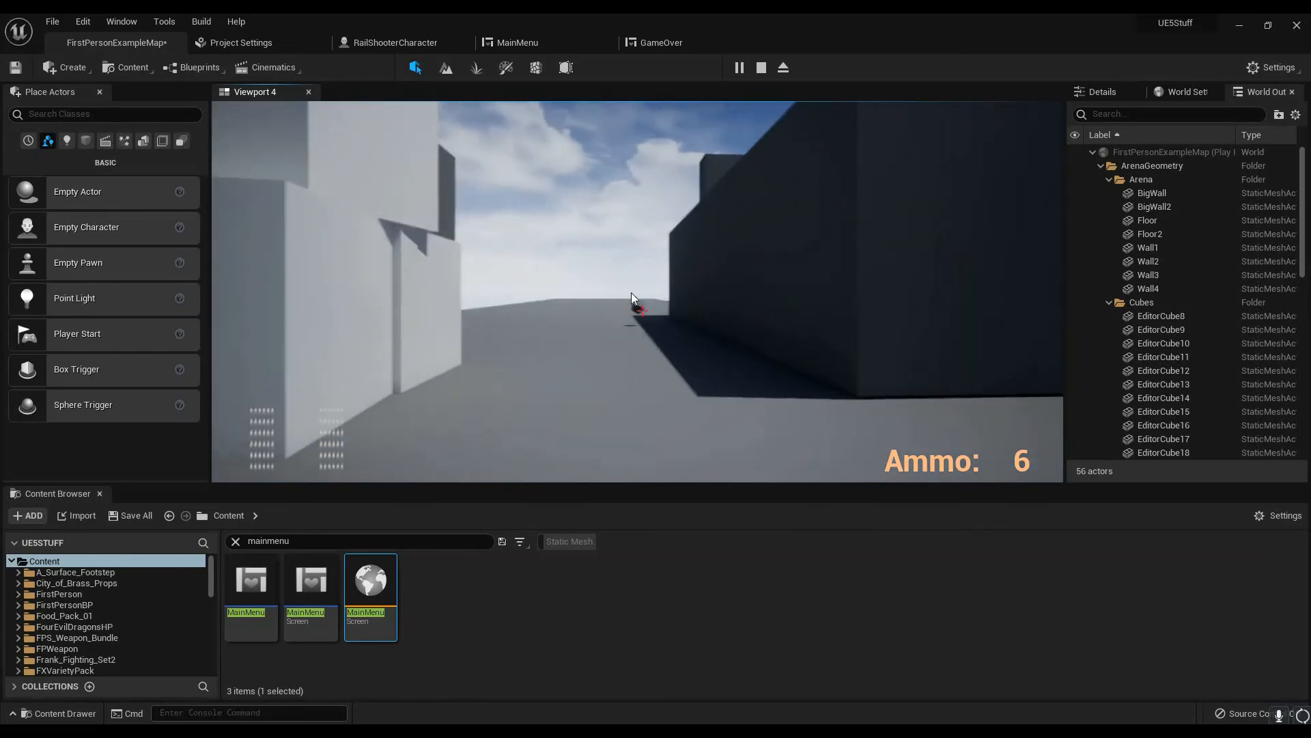
{"action": "left_click", "coordinate": [636, 293]}
{"action": "left_click", "coordinate": [636, 293]}
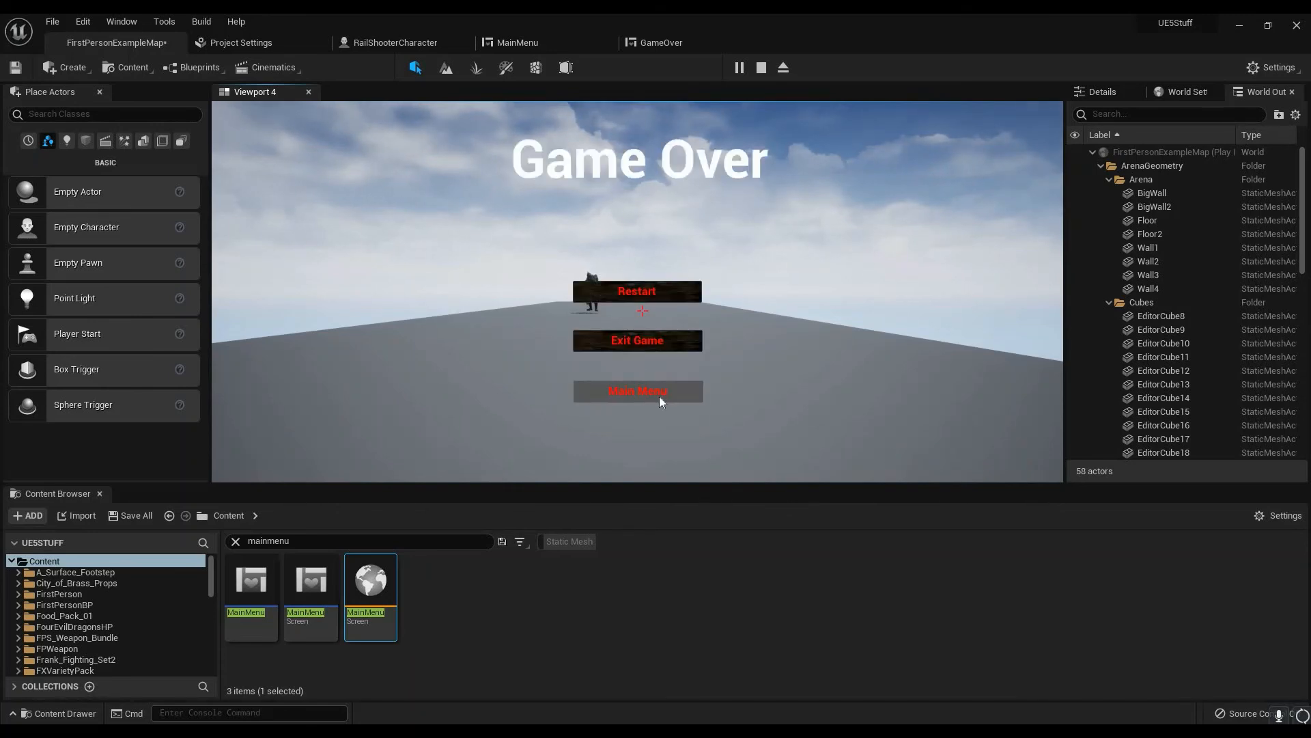
{"action": "left_click", "coordinate": [658, 397]}
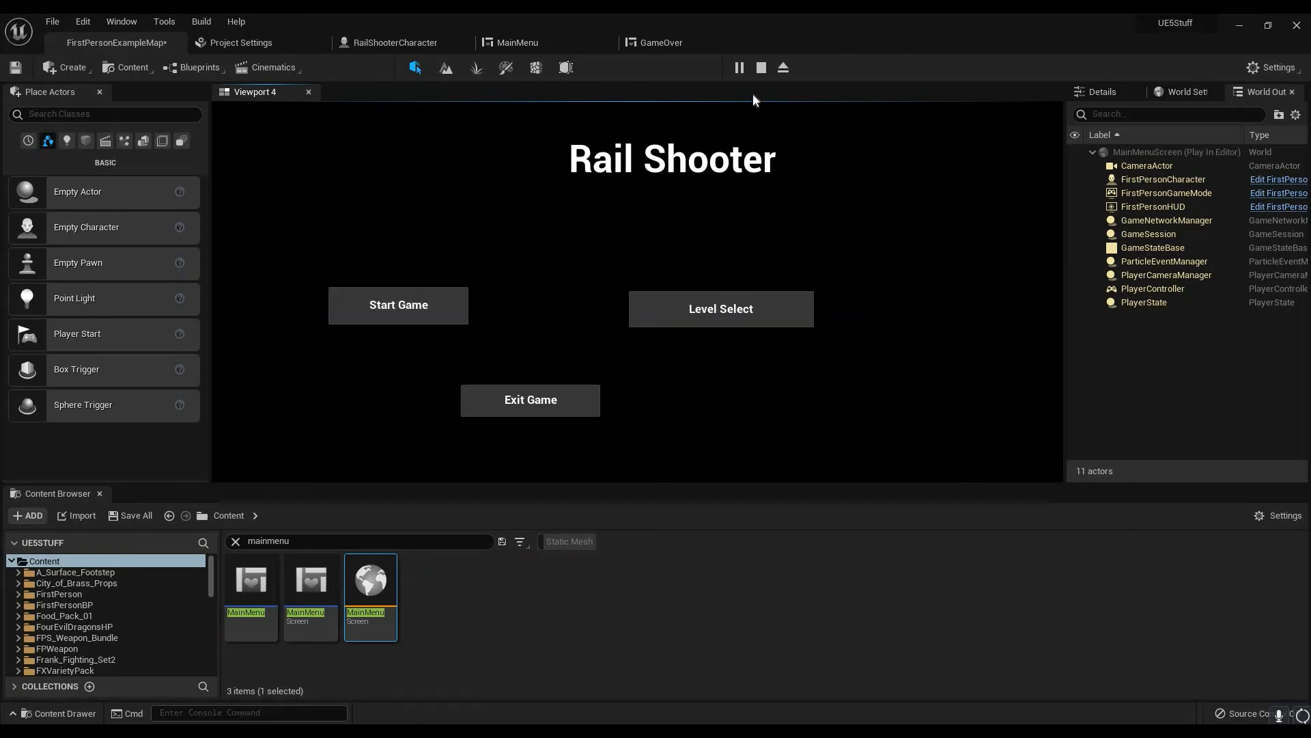
{"action": "key", "text": "Escape"}
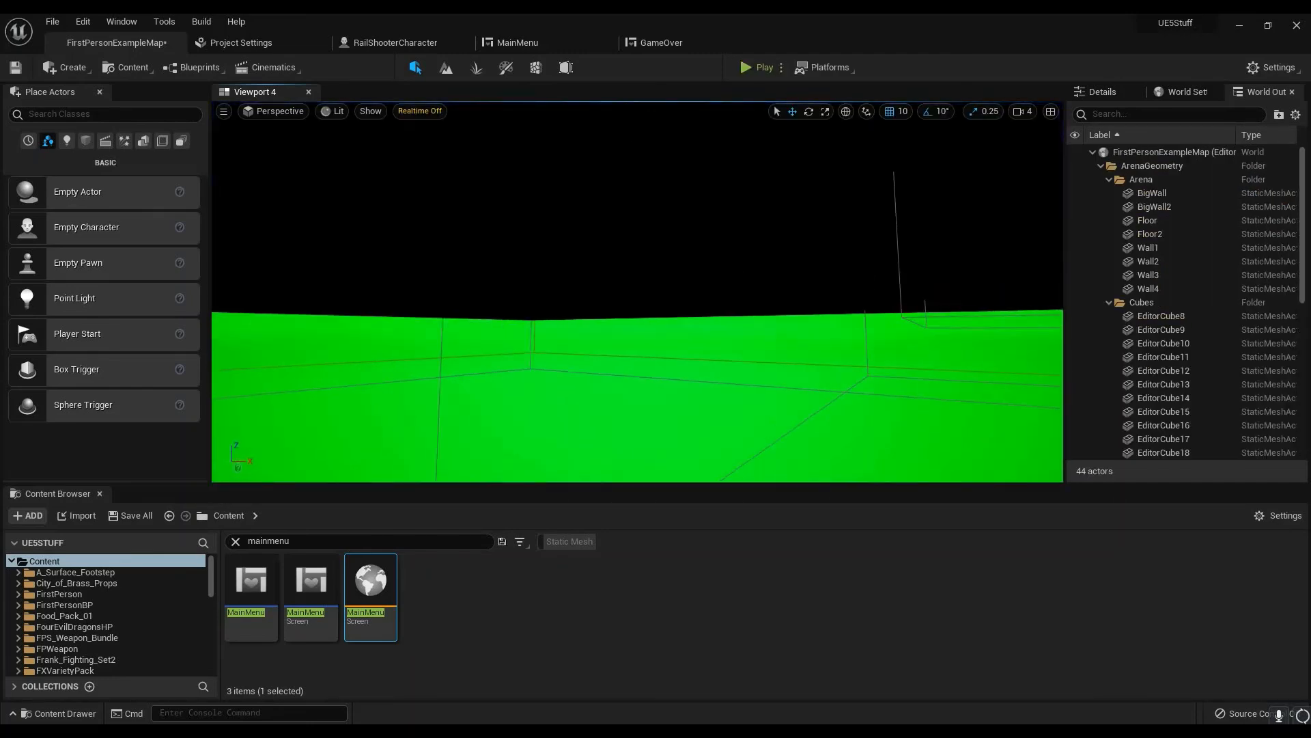
{"action": "right_click_drag", "start_coordinate": [1010, 353], "coordinate": [1010, 353]}
{"action": "key", "text": "w"}
{"action": "right_click_drag", "start_coordinate": [667, 233], "coordinate": [667, 233]}
{"action": "scroll", "coordinate": [668, 232], "scroll_direction": "up", "scroll_amount": 2}
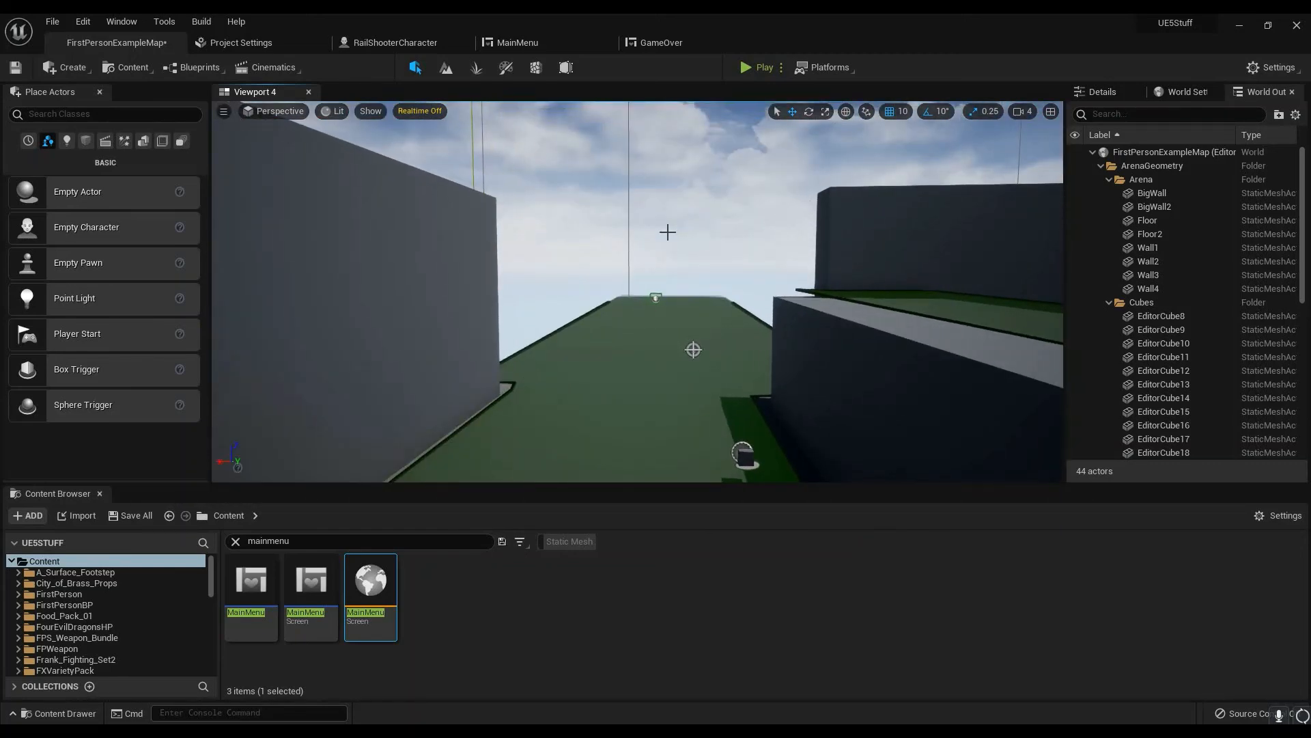